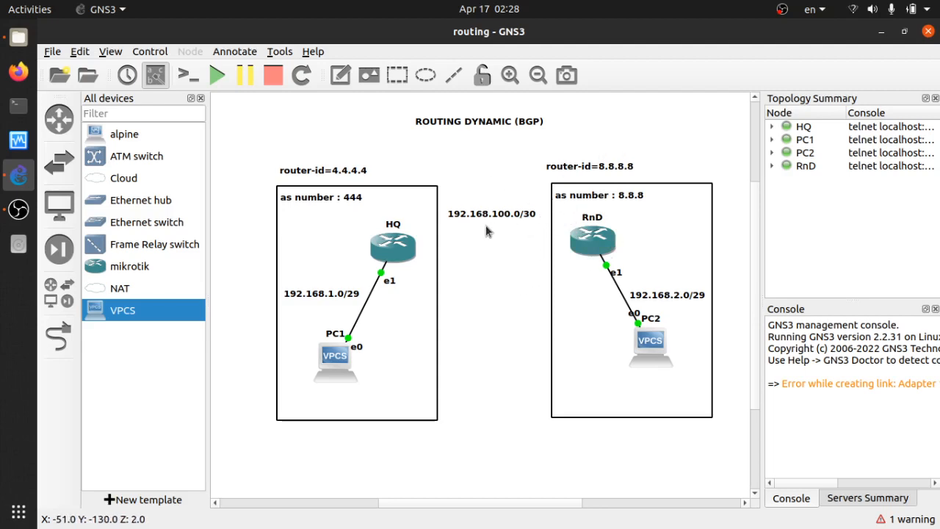
Open the HQ router's console in a terminal window and move the window aside
left_click(397, 253)
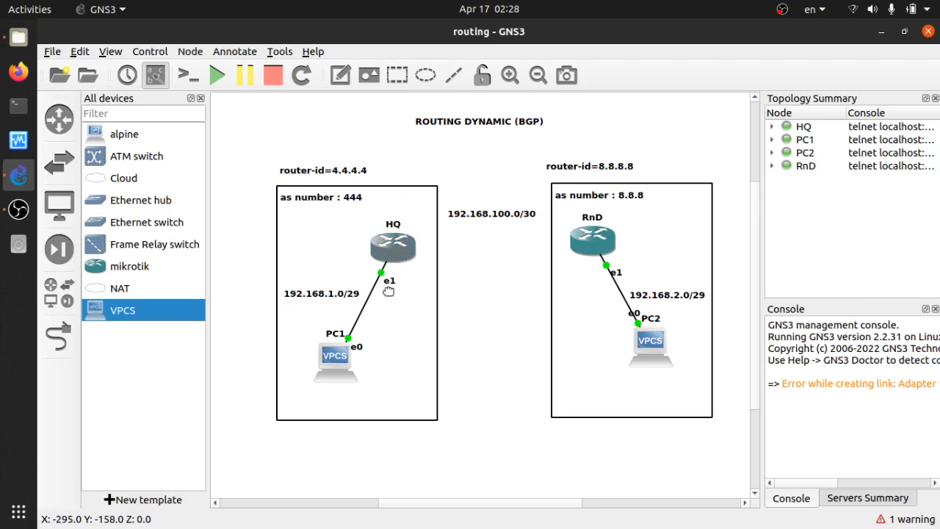
double_click(406, 250)
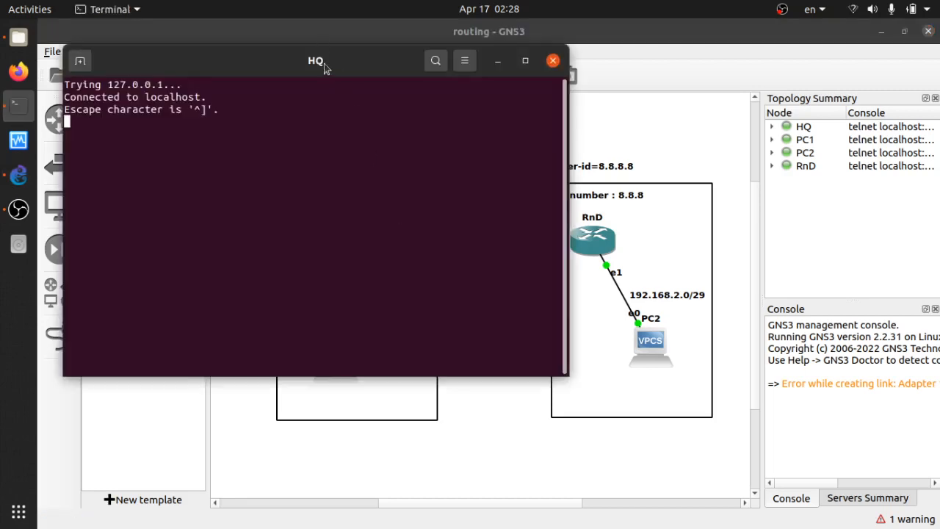
left_click_drag(326, 67, 553, 99)
key("Return")
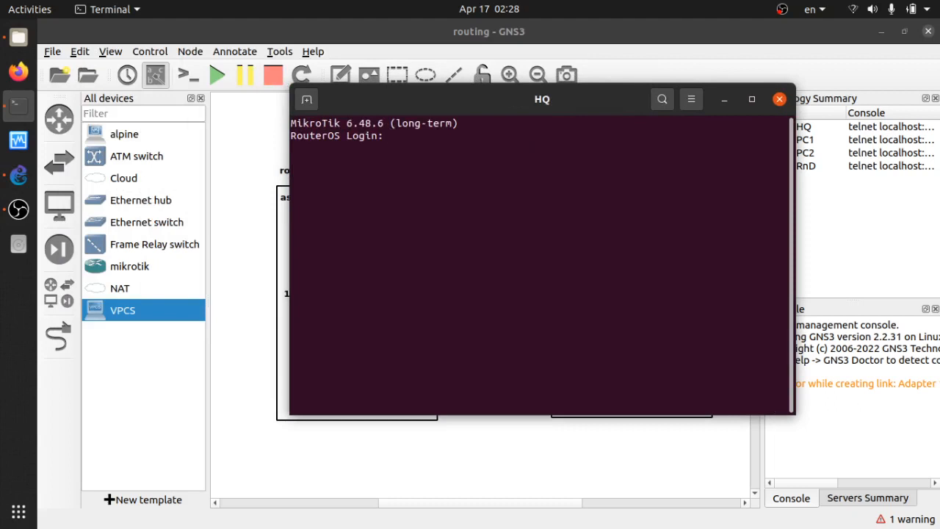
Log in to the router as admin with an empty password and decline viewing the software license
type("admin")
key("Return")
key("Return")
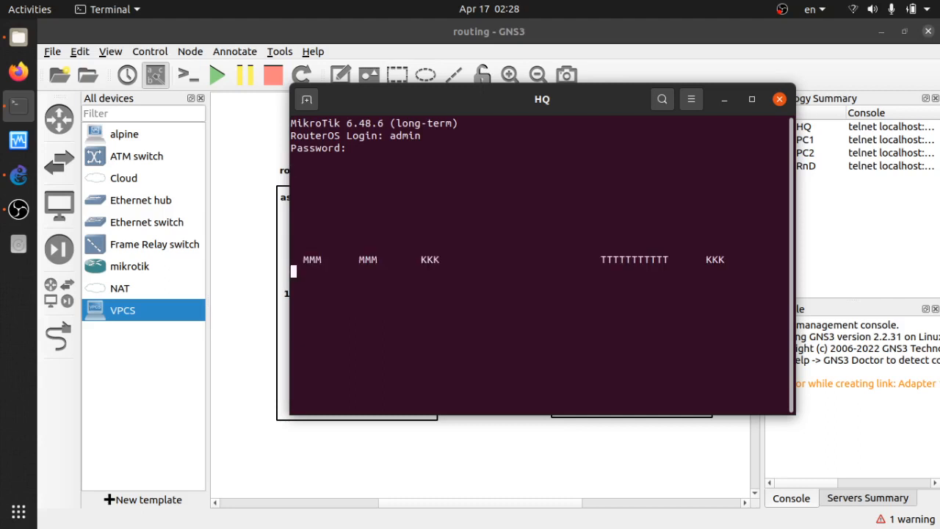
type("n")
key("Return")
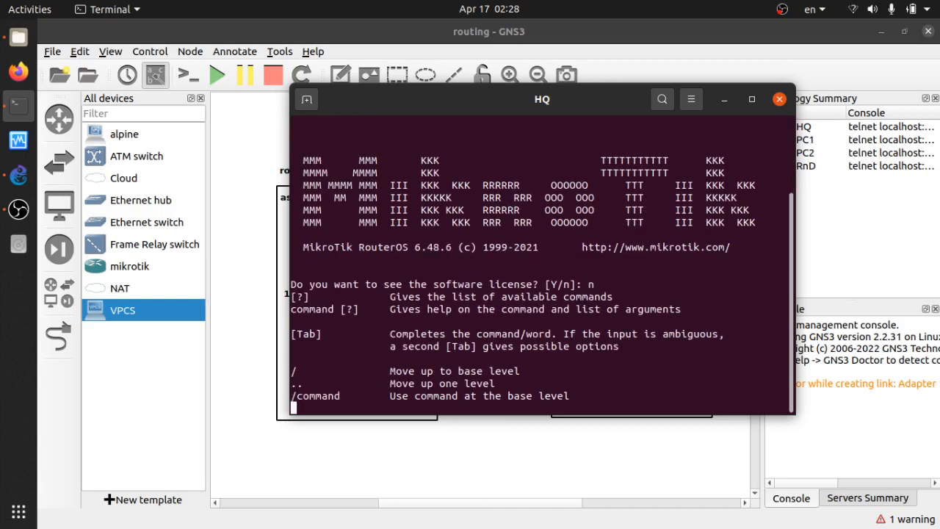
key("Return")
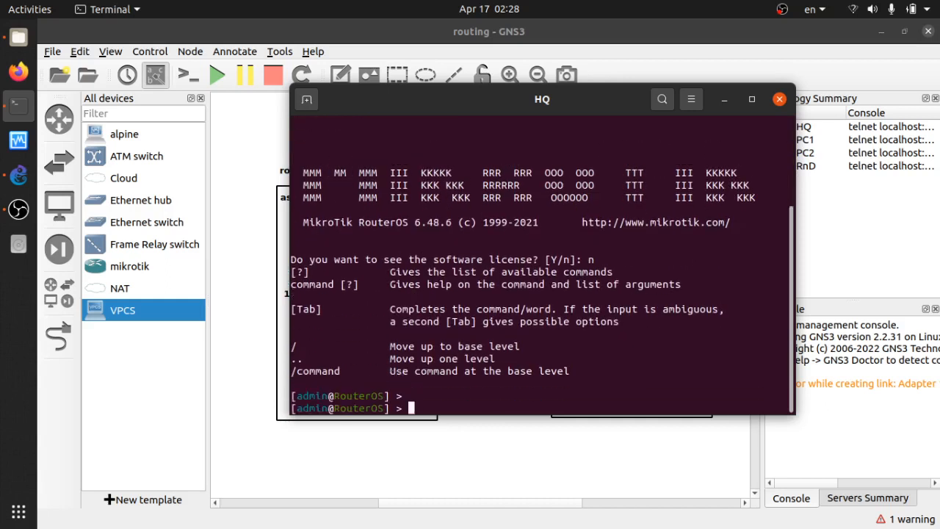
key("Return")
key("Return")
Set the router's system identity name to HQ
type("sy")
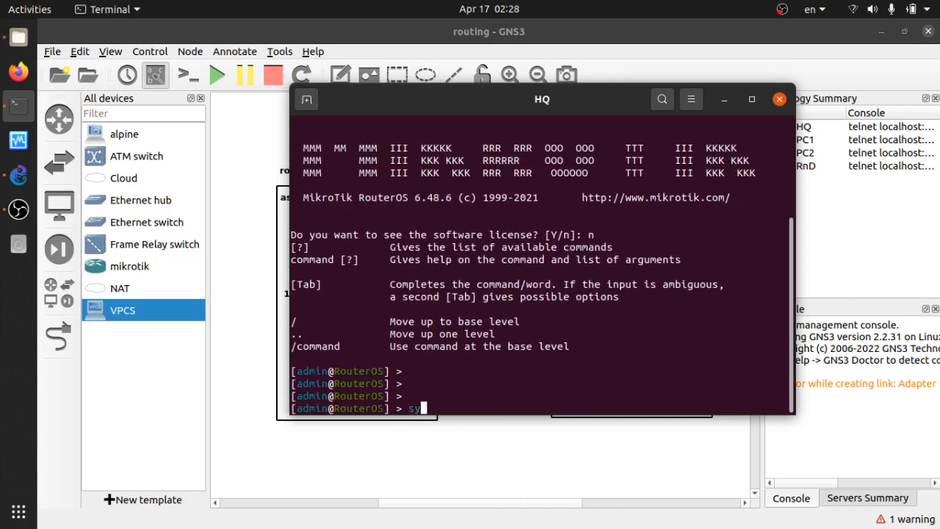
type("stem ide")
key("Tab")
type("set name=HQ")
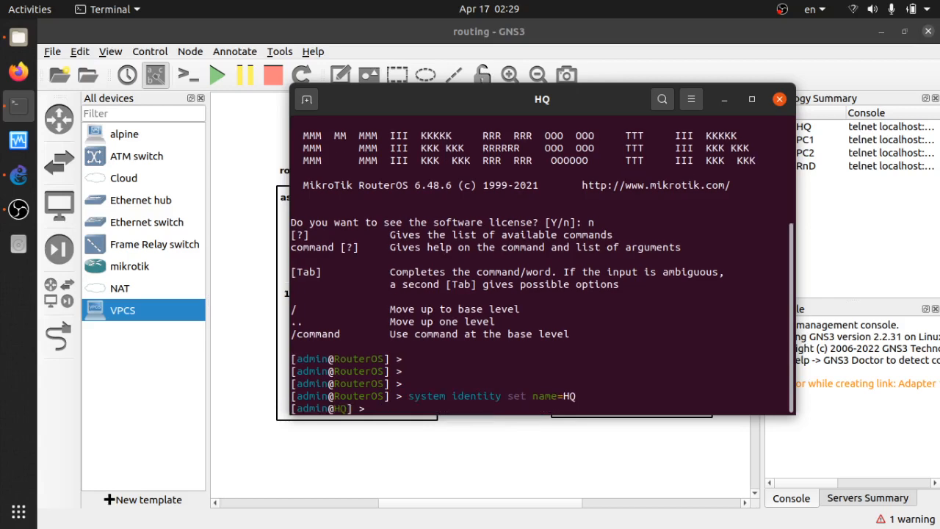
key("Return")
key("Return")
key("Return")
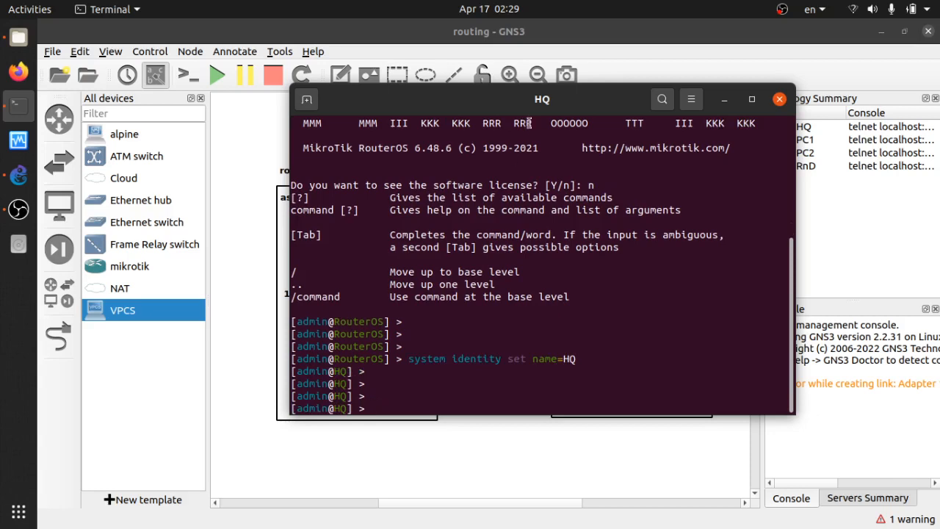
List the HQ router's interfaces
left_click_drag(537, 99, 680, 106)
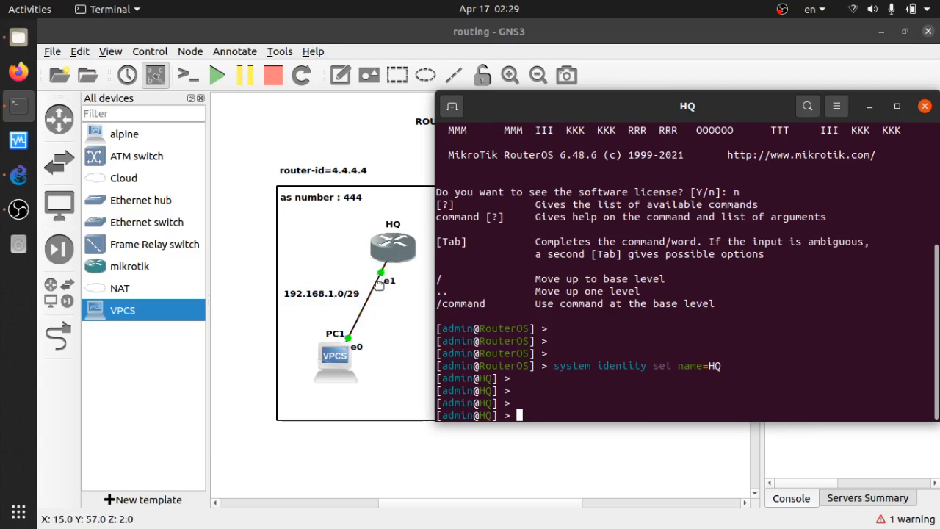
left_click(243, 336)
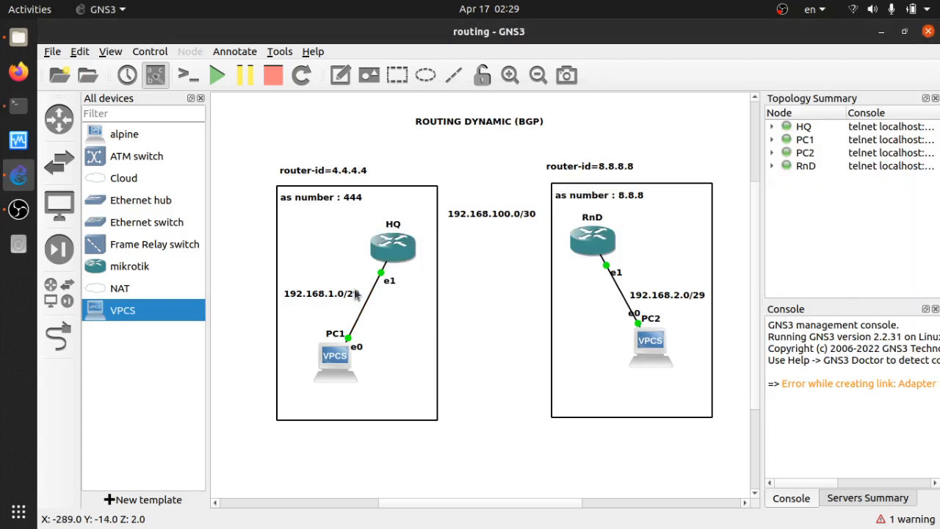
key("alt+Tab")
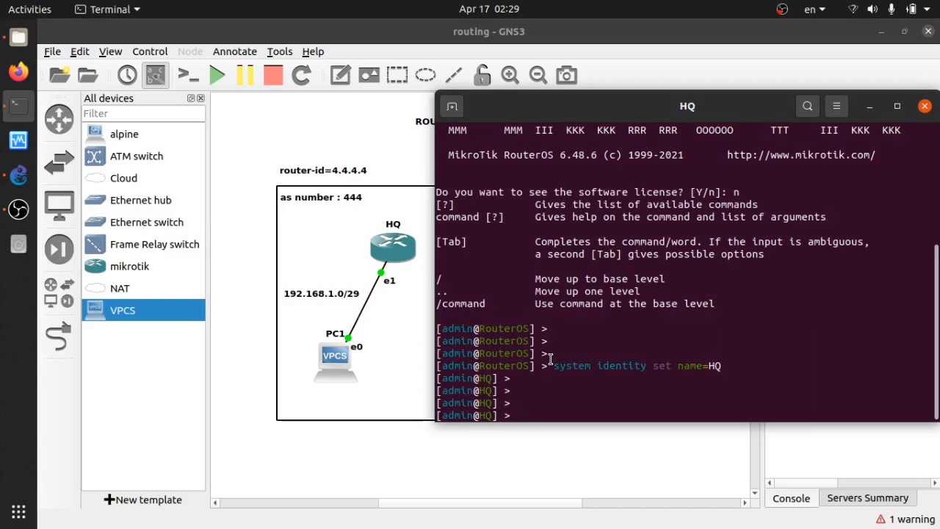
type("ip")
key("BackSpace")
key("BackSpace")
key("BackSpace")
type("interface")
key("Tab")
type("print")
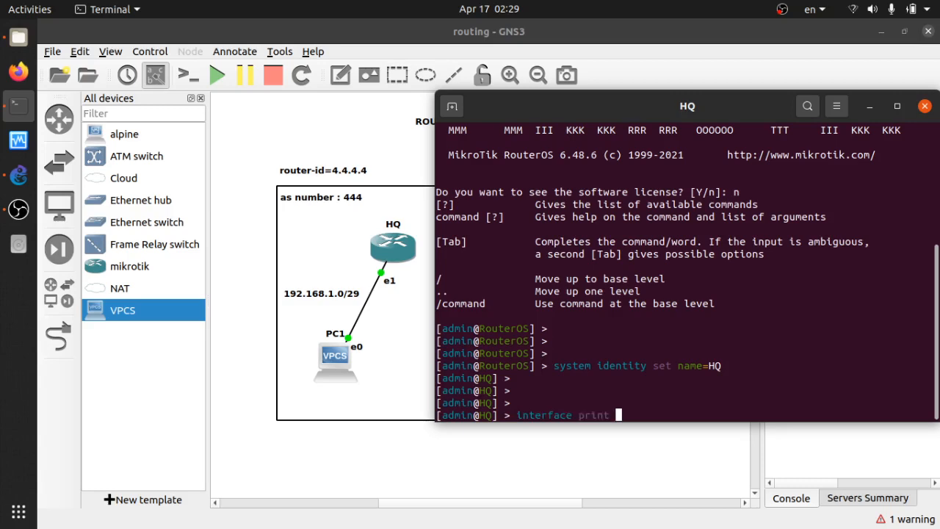
key("Return")
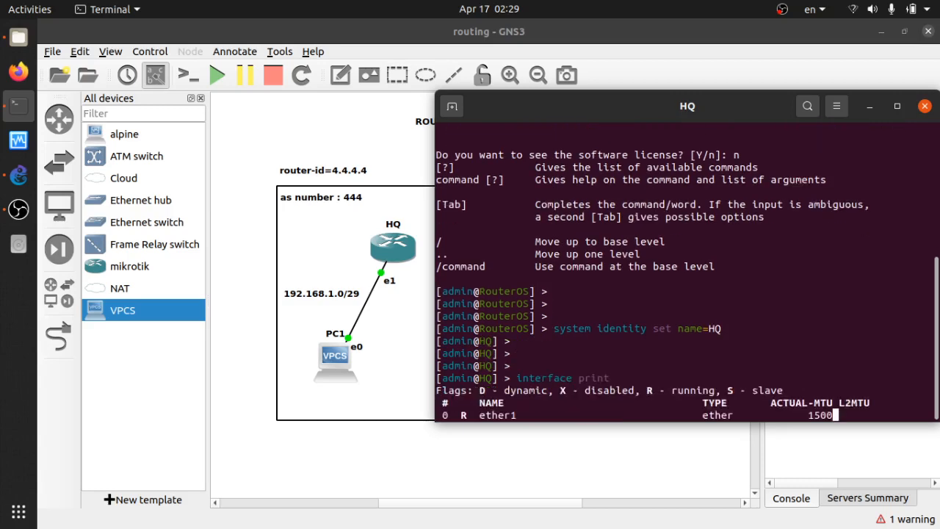
key("Return")
key("Return")
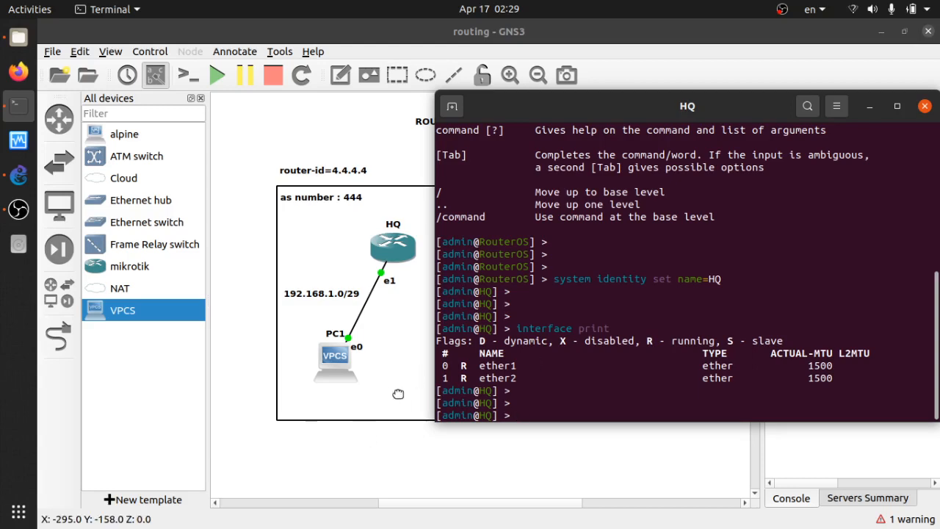
Add a text note reading ether2 beside the link between HQ and PC1
left_click_drag(463, 363, 481, 381)
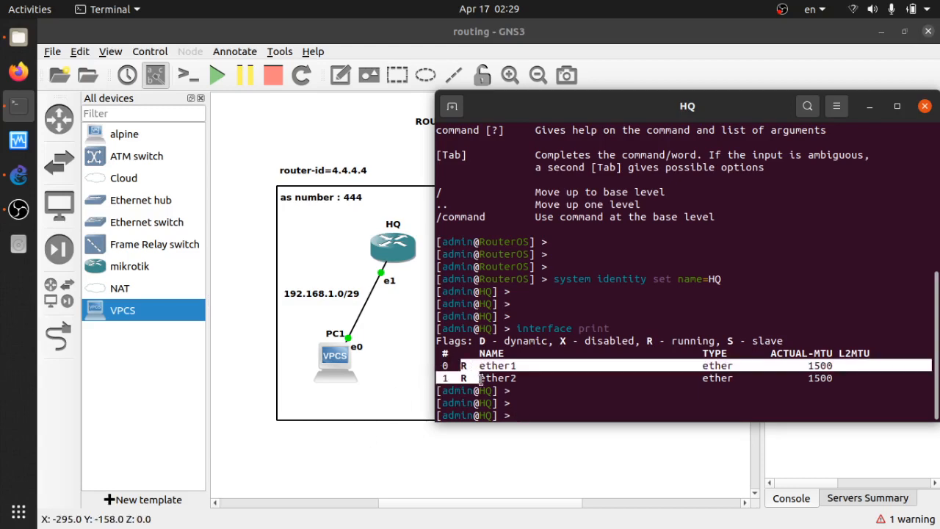
left_click(510, 384)
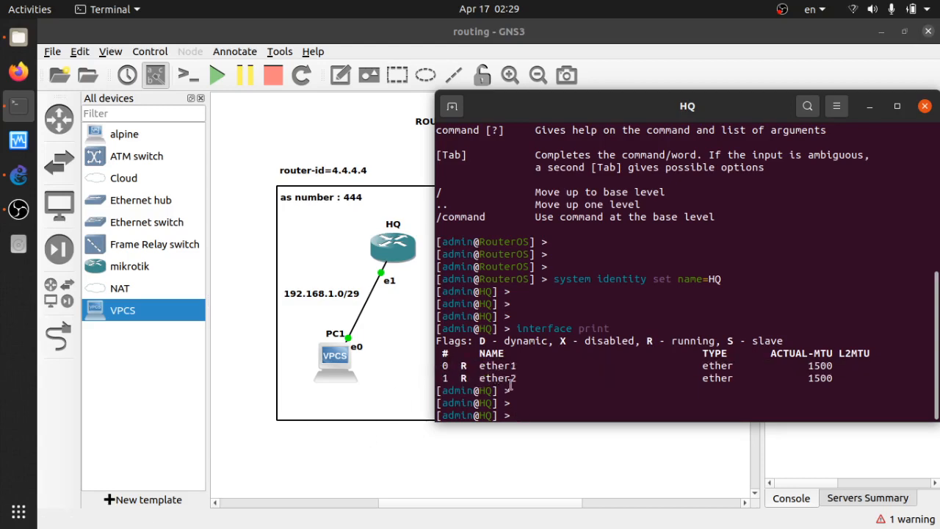
left_click(348, 468)
left_click(340, 74)
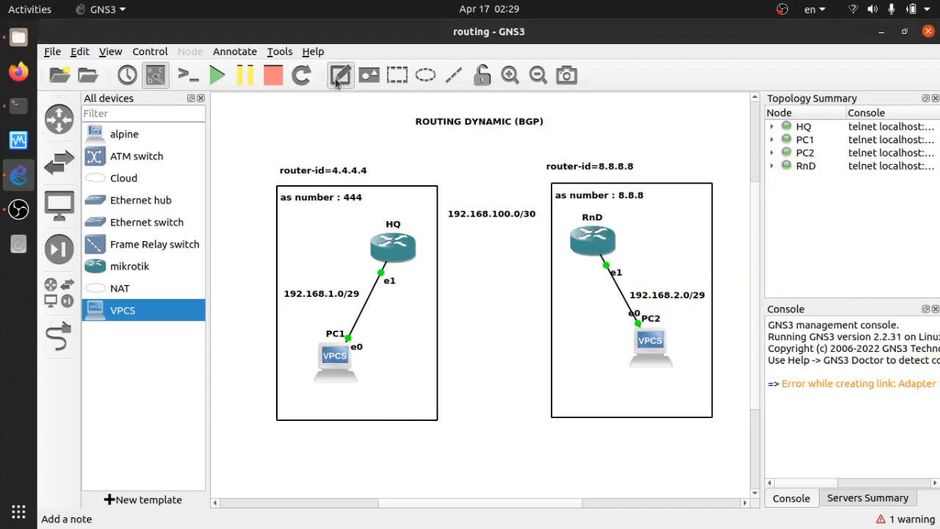
left_click(380, 305)
type("eth")
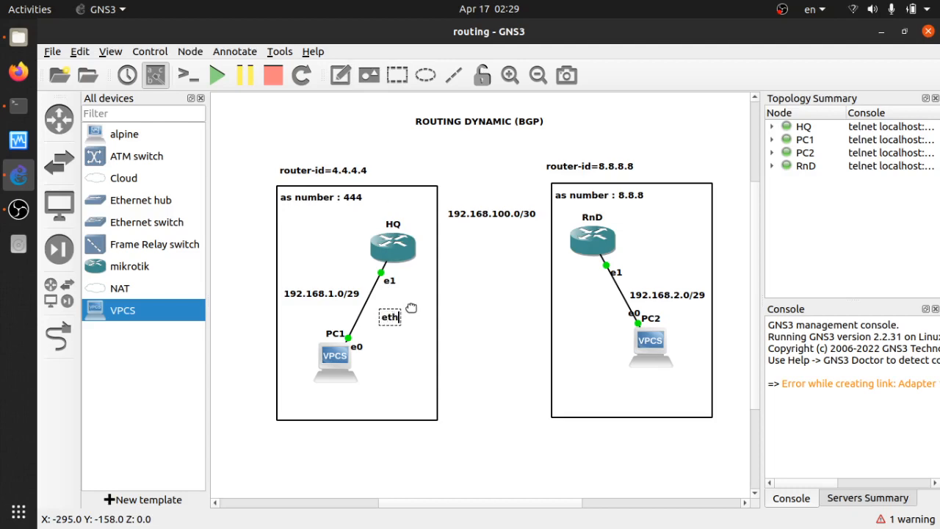
type("er2")
mouse_move(399, 318)
left_mouse_down()
mouse_move(393, 301)
mouse_move(404, 317)
mouse_move(403, 303)
left_mouse_up()
left_click(394, 302)
Add a text note reading ether2 beside the link between RnD and PC2
left_click(464, 336)
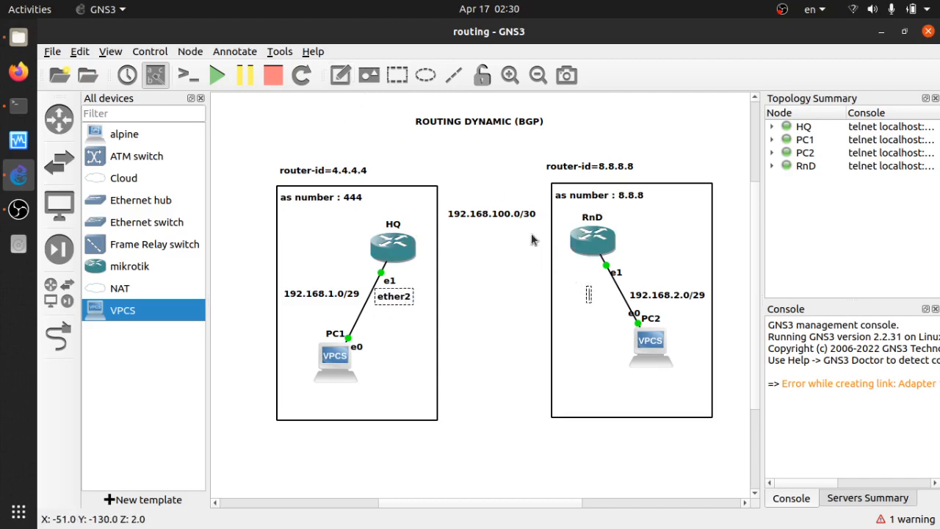
type("ether3")
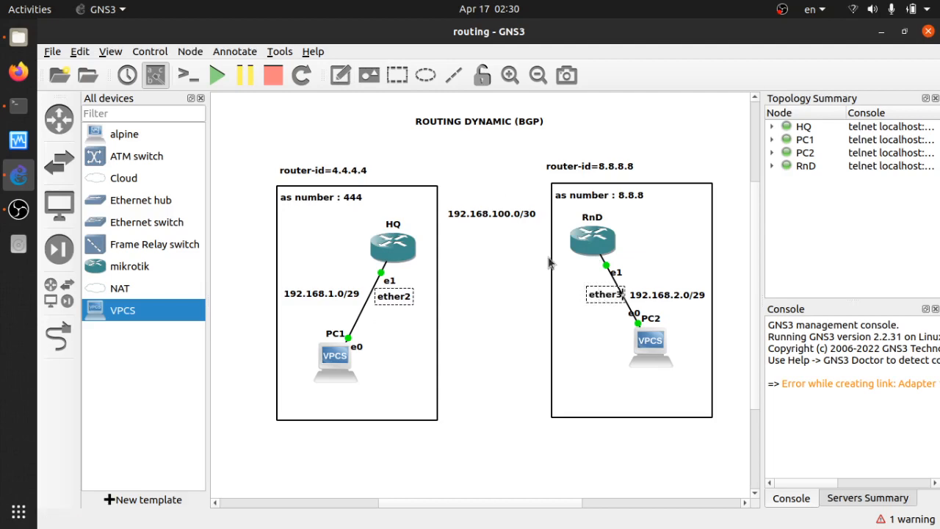
key("BackSpace")
type("2")
left_click(527, 285)
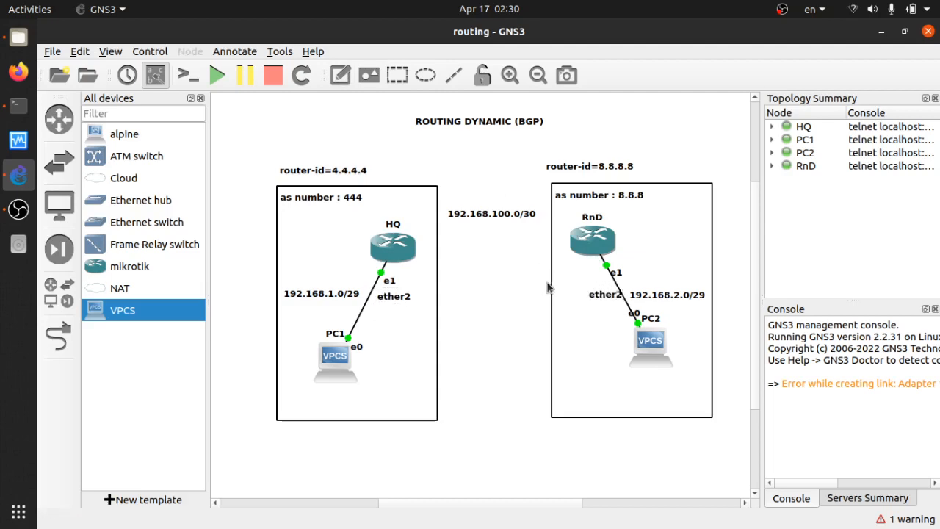
left_click_drag(609, 305, 595, 302)
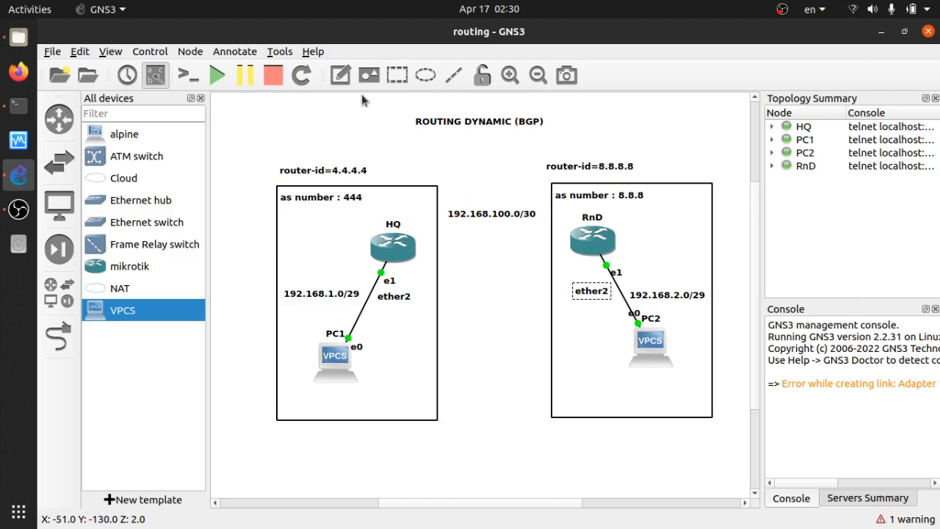
Add a text note reading ether1 in the space between the HQ and RnD routers
left_click(340, 75)
left_click(461, 249)
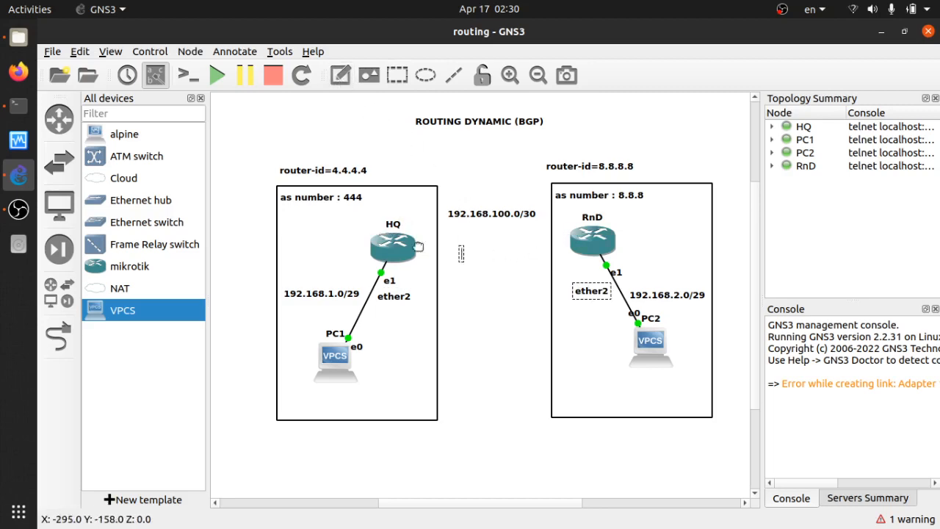
type("ether1")
left_click_drag(476, 257, 489, 256)
left_click(477, 319)
On HQ, add the IP address 192.168.1.1/29 to interface ether2
key("alt+Tab")
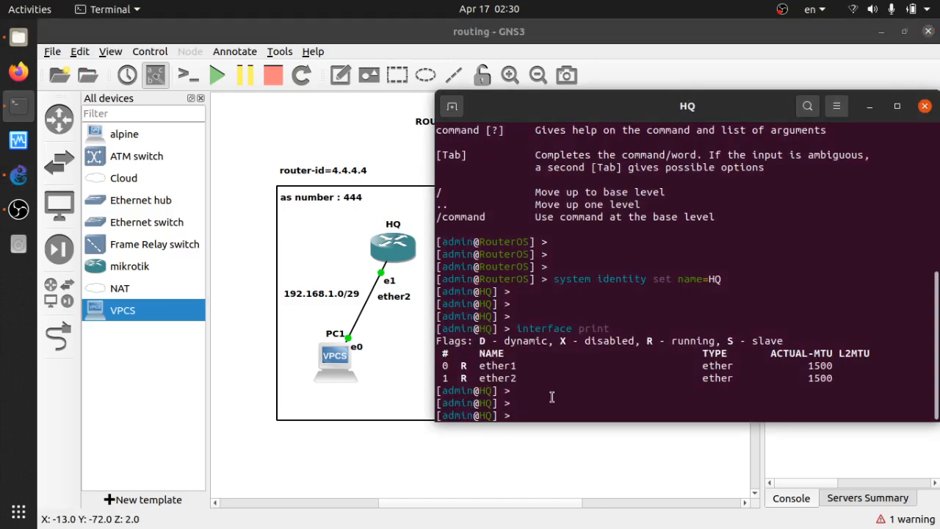
type("ip address ")
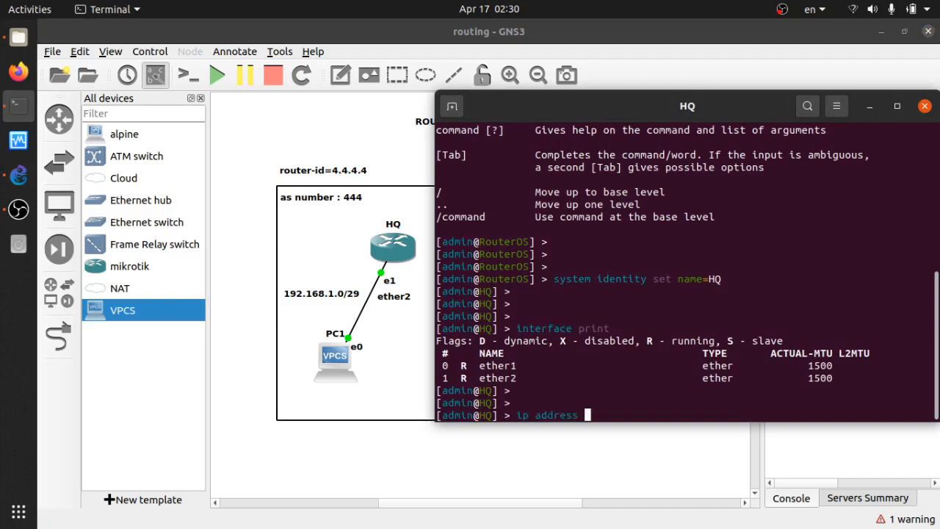
type("dhcp-")
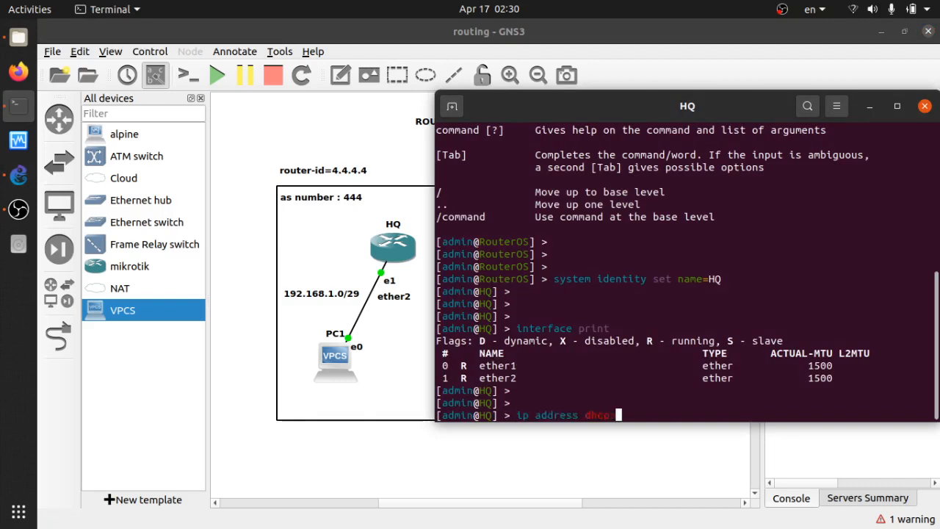
key("BackSpace")
key("BackSpace")
key("BackSpace")
key("BackSpace")
type("add a")
key("Tab")
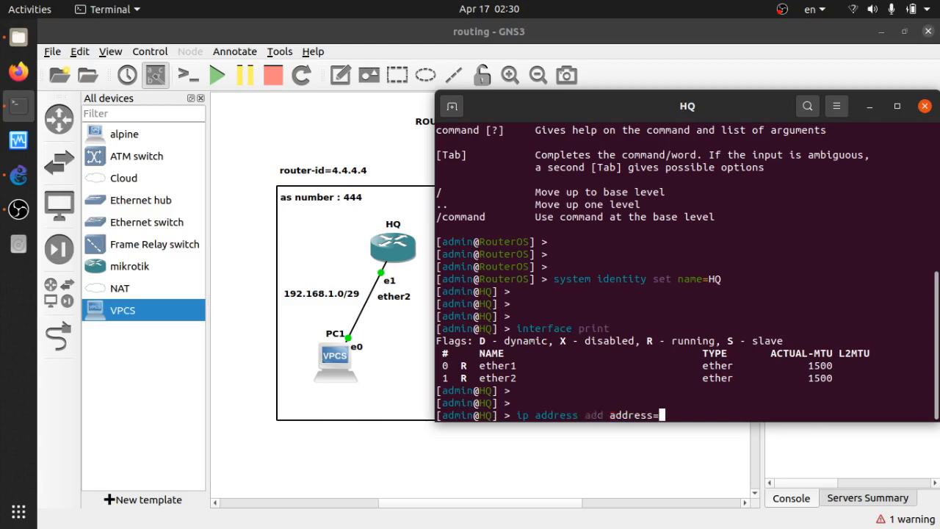
type("192.168.")
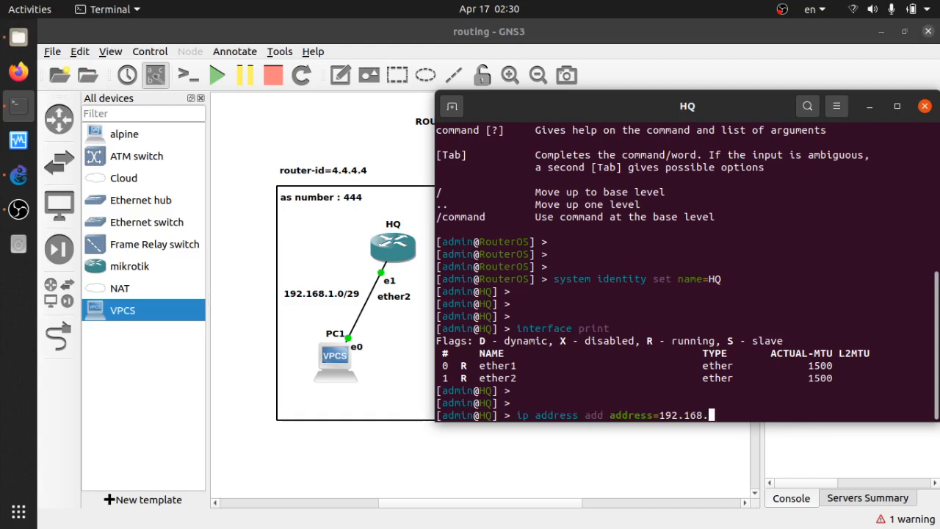
type("1.1/29 in")
key("Tab")
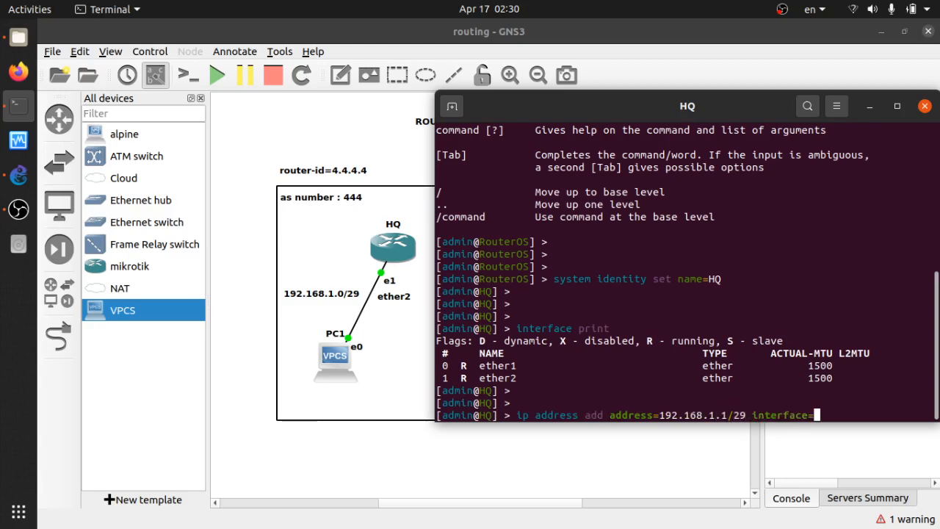
type("ether2")
key("Return")
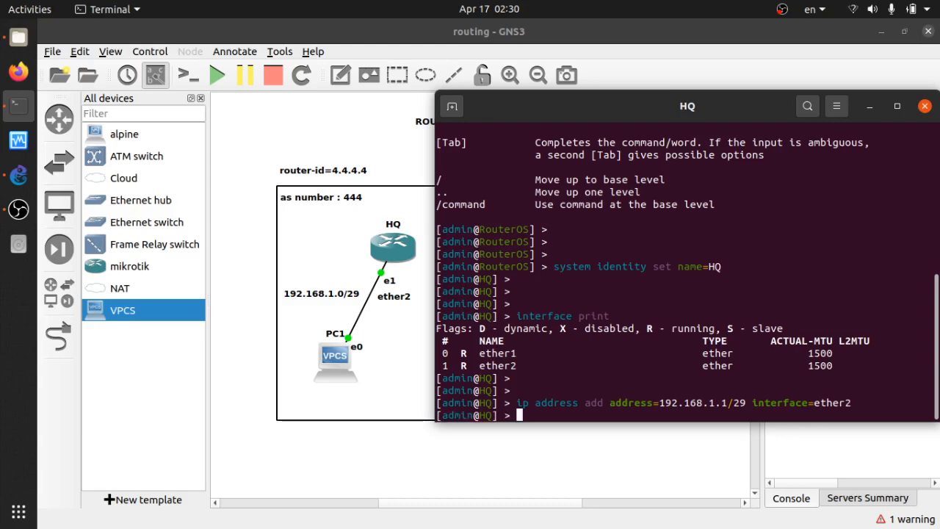
List HQ's assigned IP addresses
key("Return")
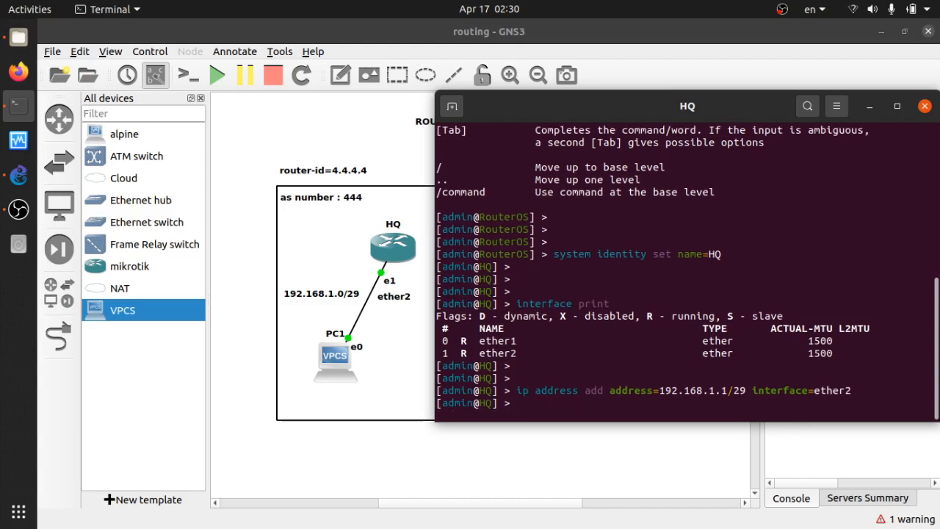
type("ip")
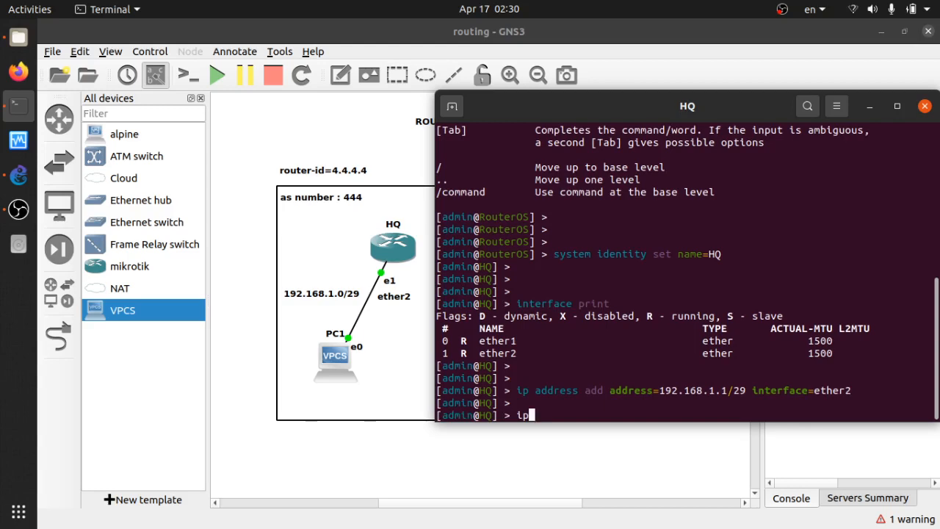
type(" add")
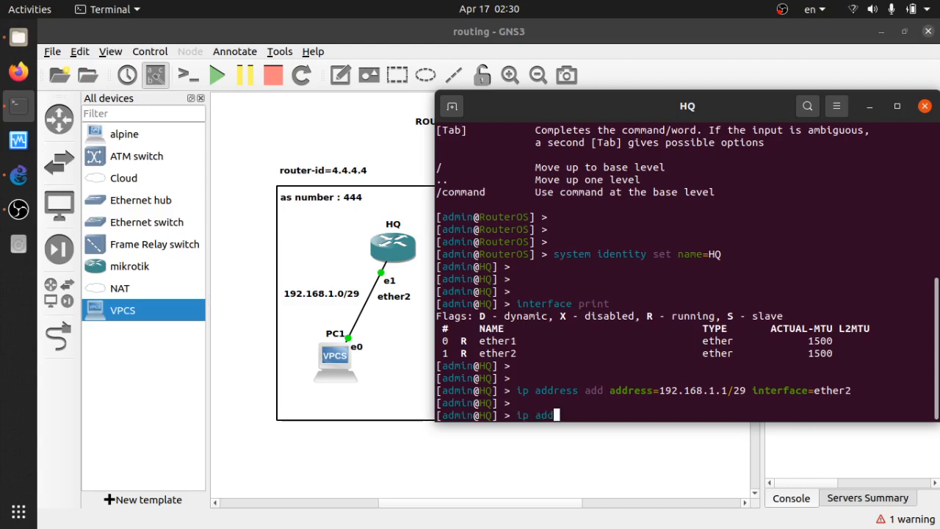
key("Tab")
type("print")
key("Return")
Try to start the DHCP server setup on HQ with the command ip dhcp-server setip
key("Return")
key("Return")
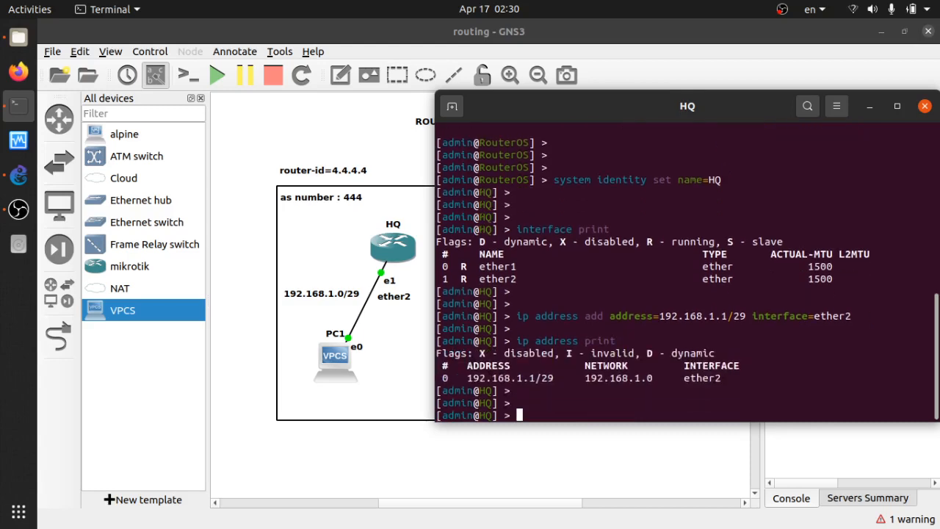
type("ip dhcp-server setip")
Start the DHCP server setup on HQ with ip dhcp-server setup and choose ether2 as the interface
key("Return")
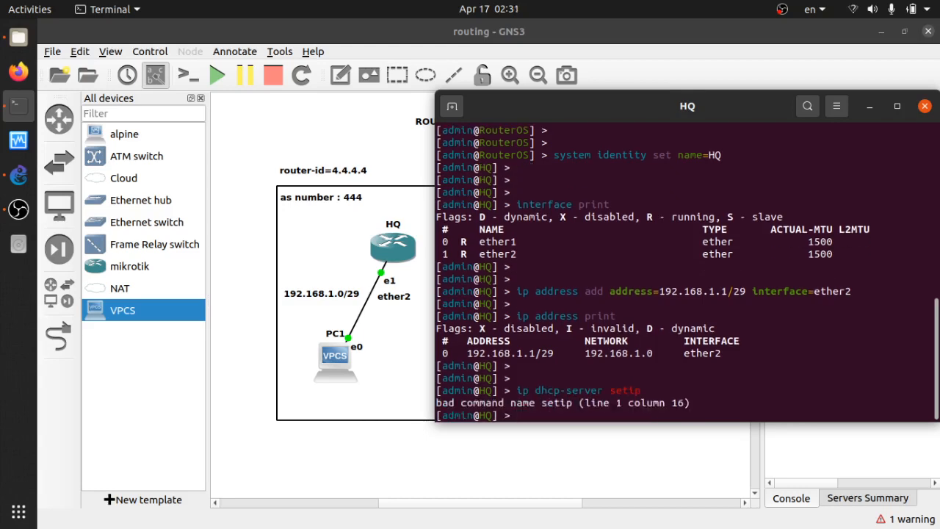
key("Return")
key("Up")
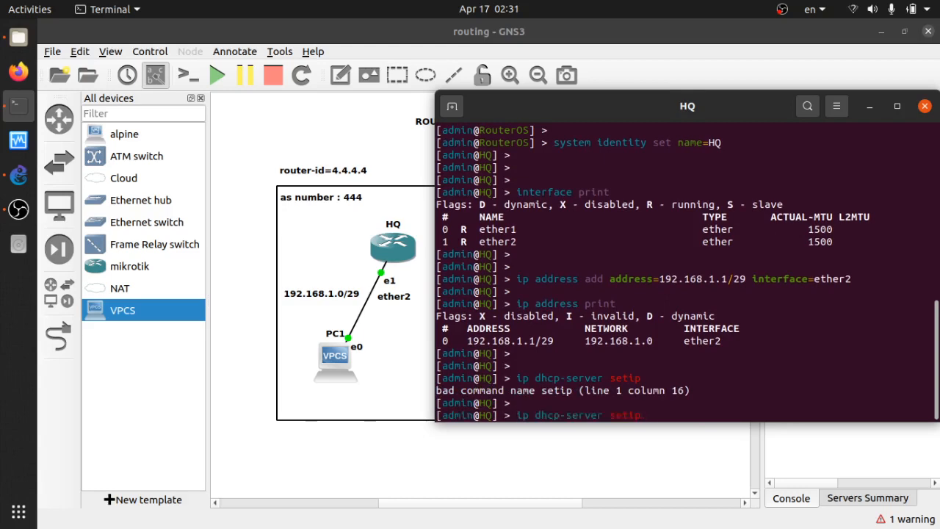
key("BackSpace")
key("BackSpace")
type("up")
key("Return")
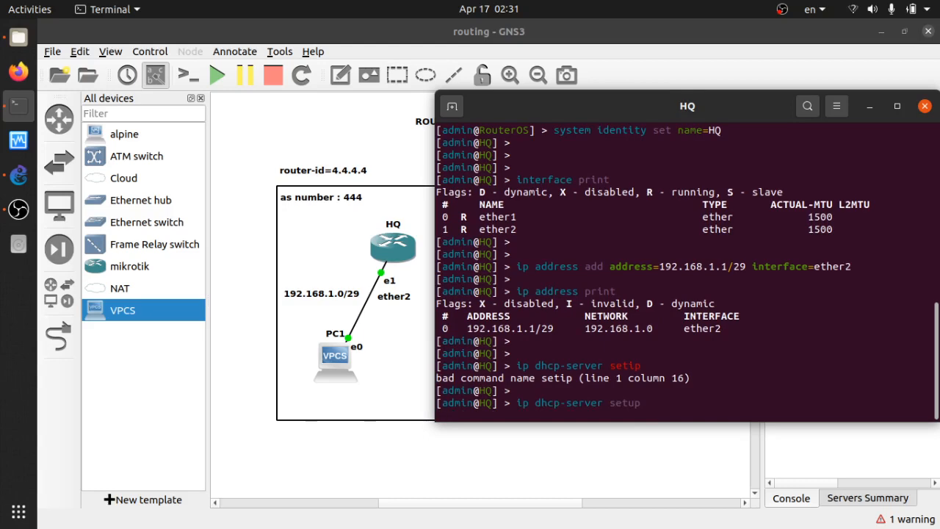
type("e")
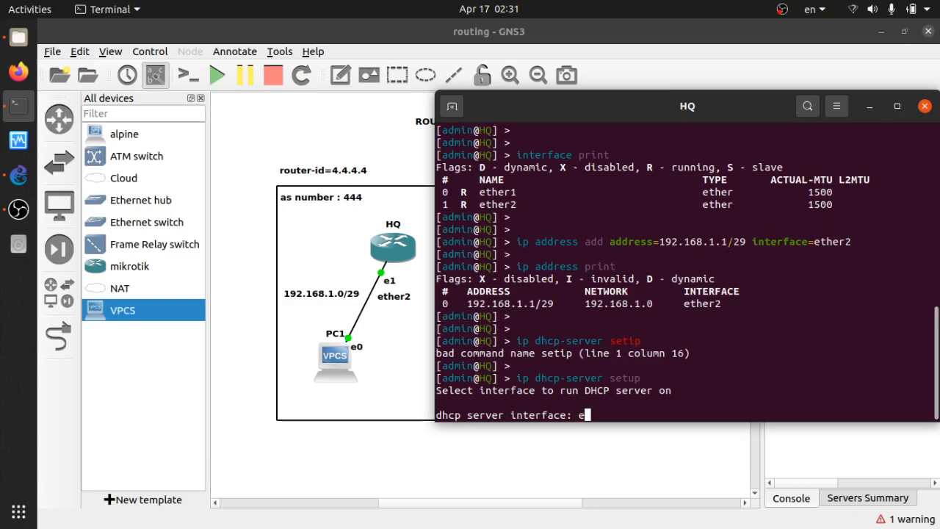
type("ther2")
key("Return")
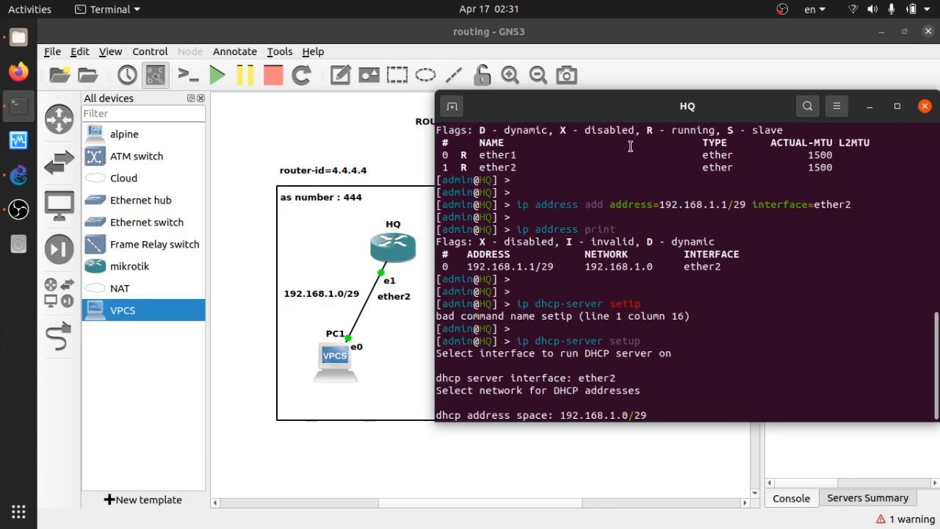
Accept address space 192.168.1.0/29, gateway 192.168.1.1, pool 192.168.1.2-192.168.1.6, no DNS servers and 10m lease time
left_click_drag(644, 118, 607, 133)
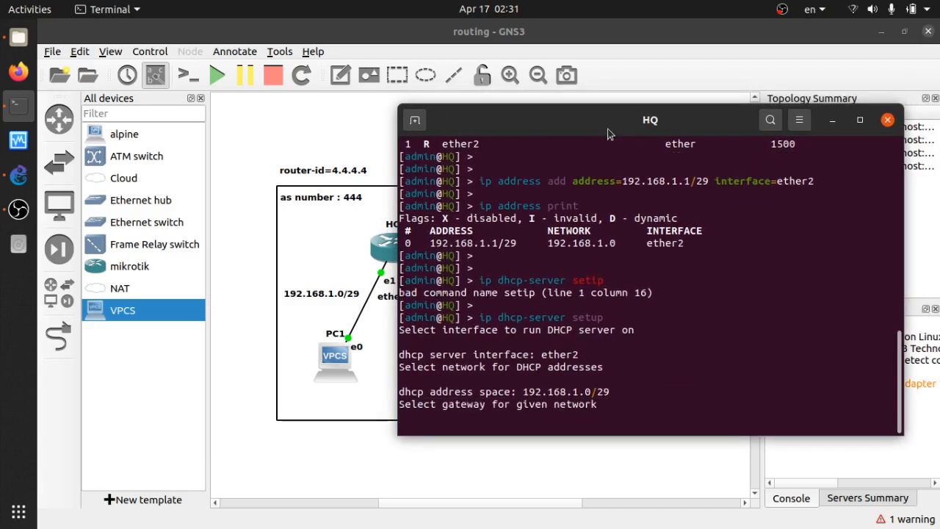
key("Return")
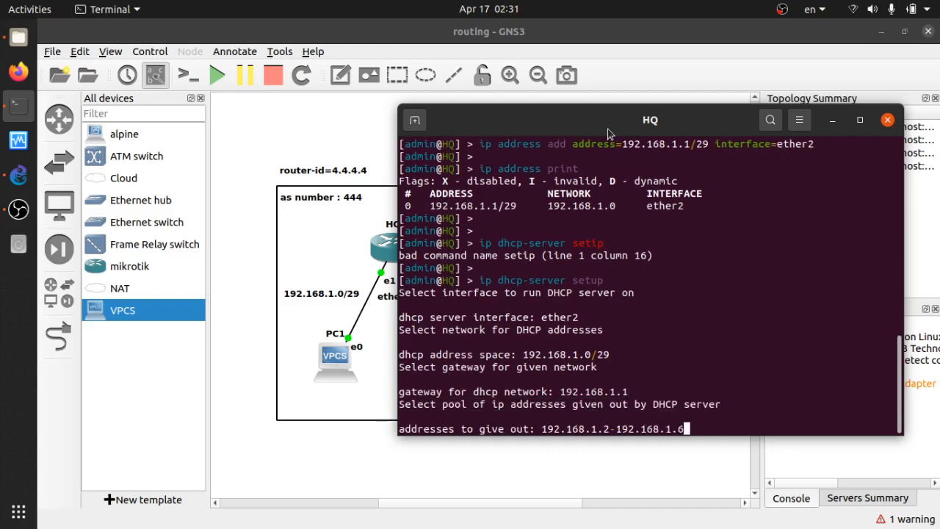
key("Return")
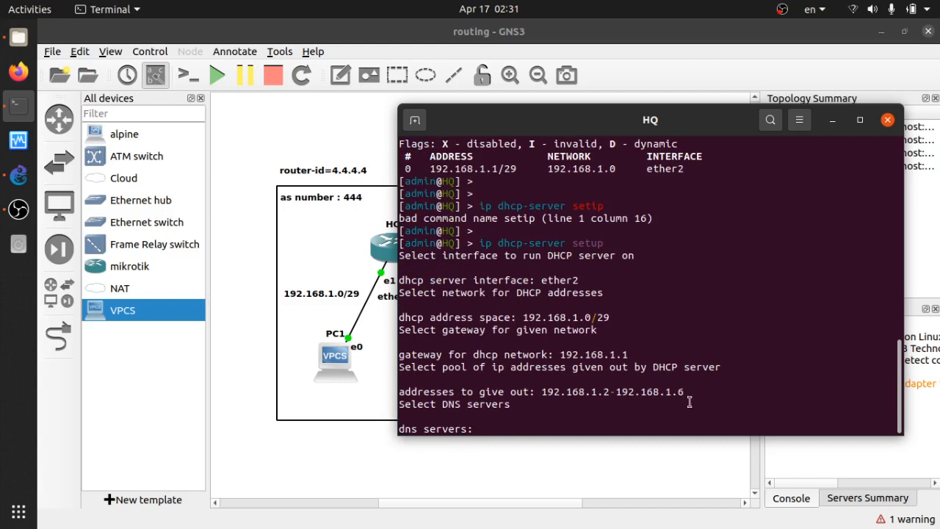
key("Return")
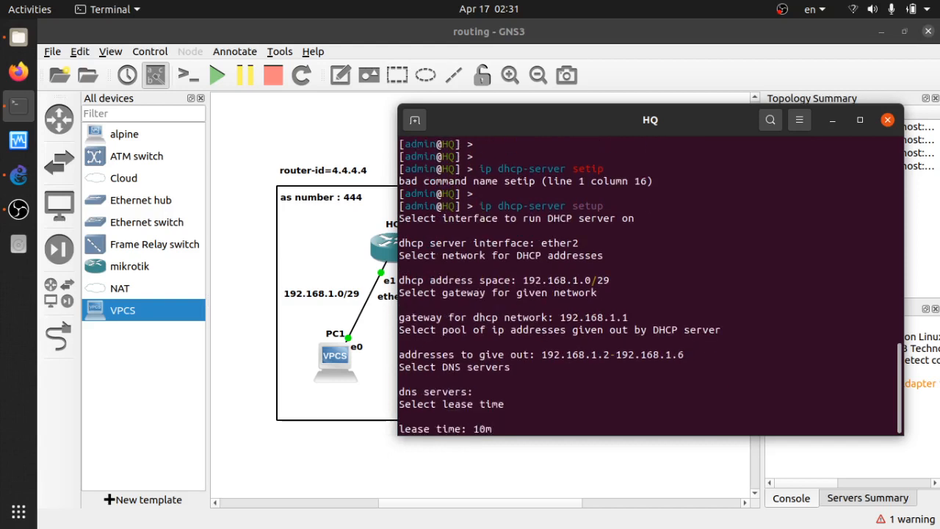
key("Return")
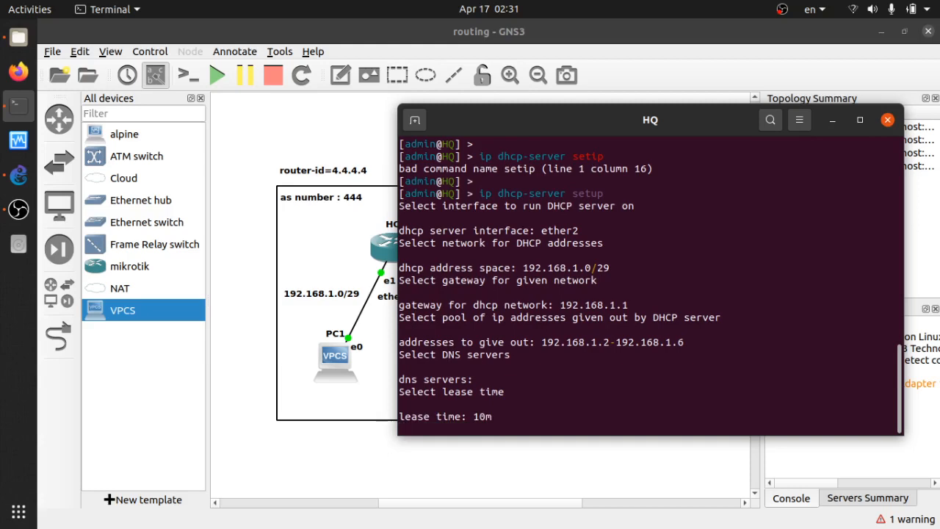
key("Return")
key("Return")
key("Return")
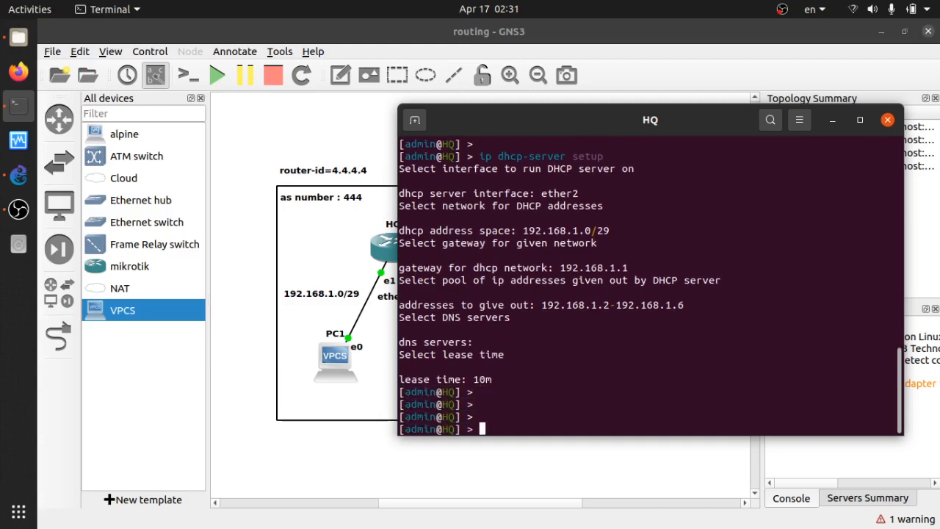
List the DHCP server leases on HQ and return to the base command level
type("ip dhcp-s")
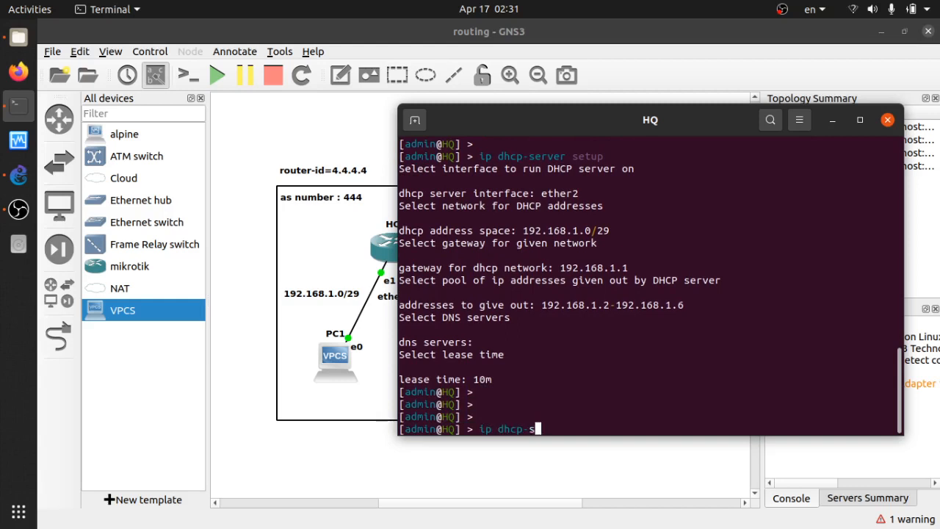
type("erver lease")
key("Return")
type("print")
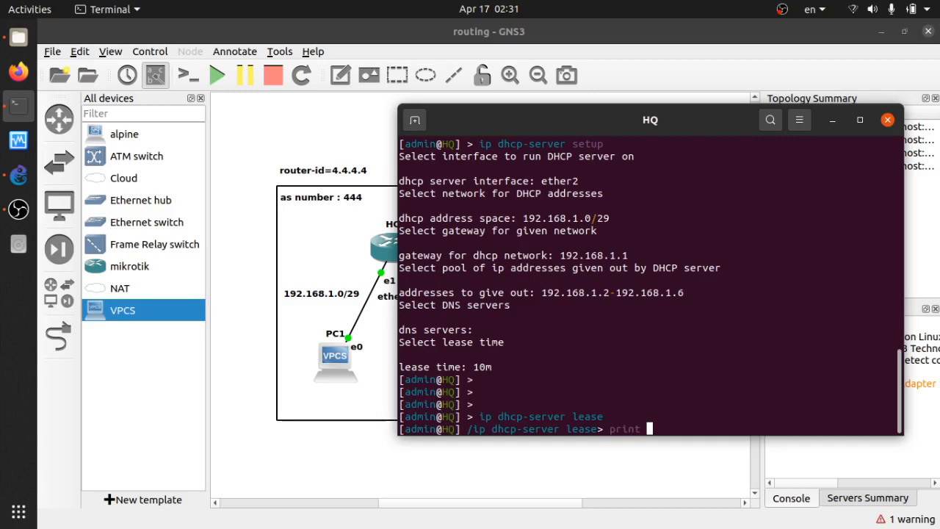
key("Return")
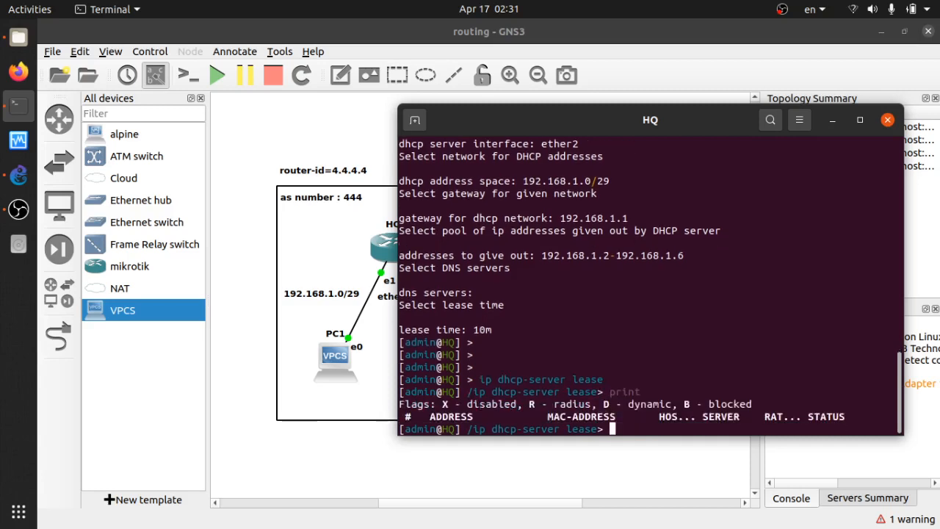
type("..")
key("Return")
type("..")
key("Return")
type("..")
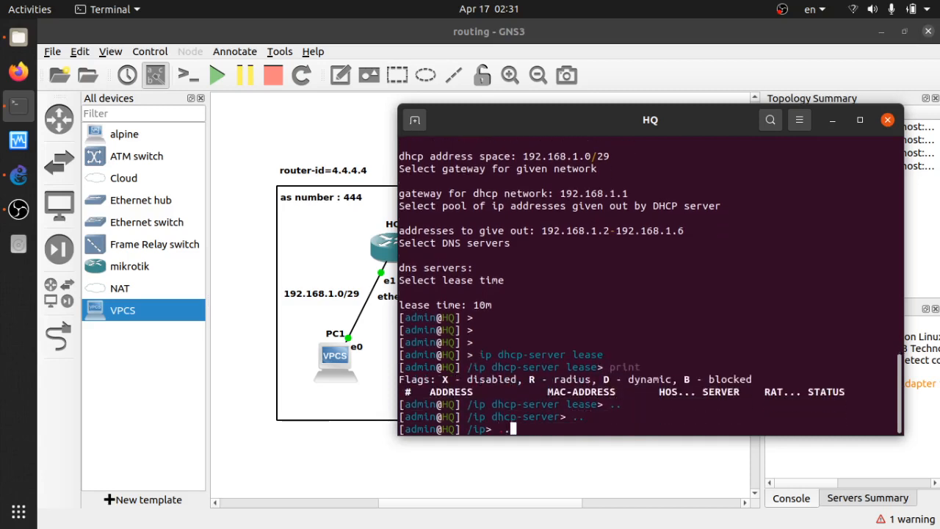
key("Return")
key("Return")
key("Return")
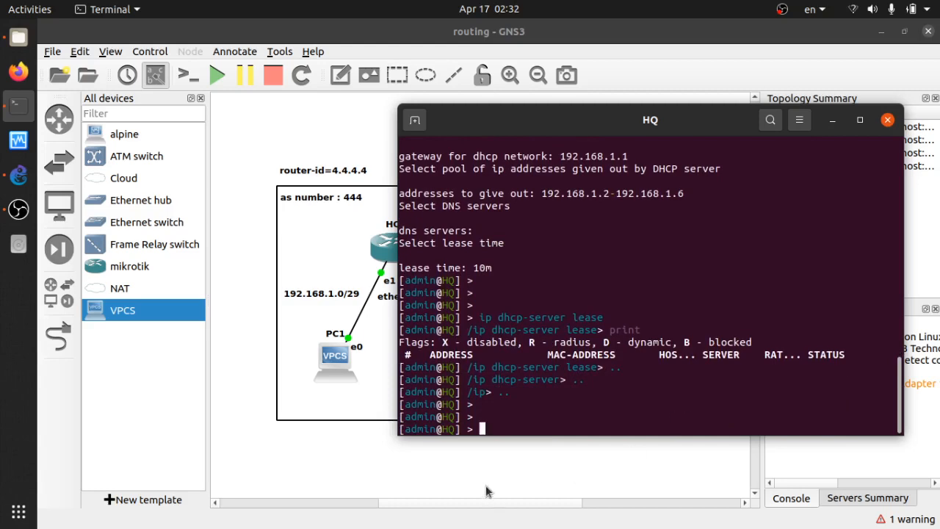
Open PC1's console and request an IP address via DHCP with ip dhcp, repeating the request
left_click(340, 487)
left_click(340, 368)
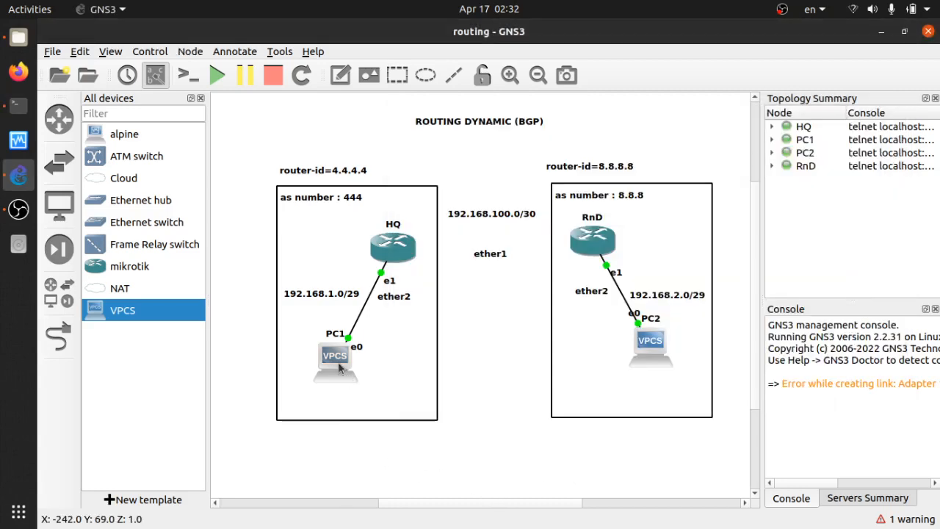
double_click(341, 375)
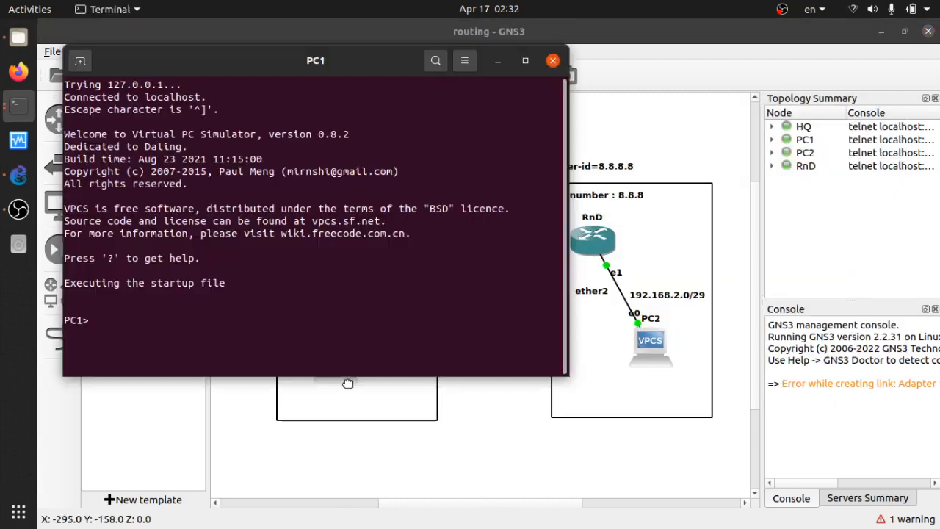
left_click_drag(346, 63, 734, 102)
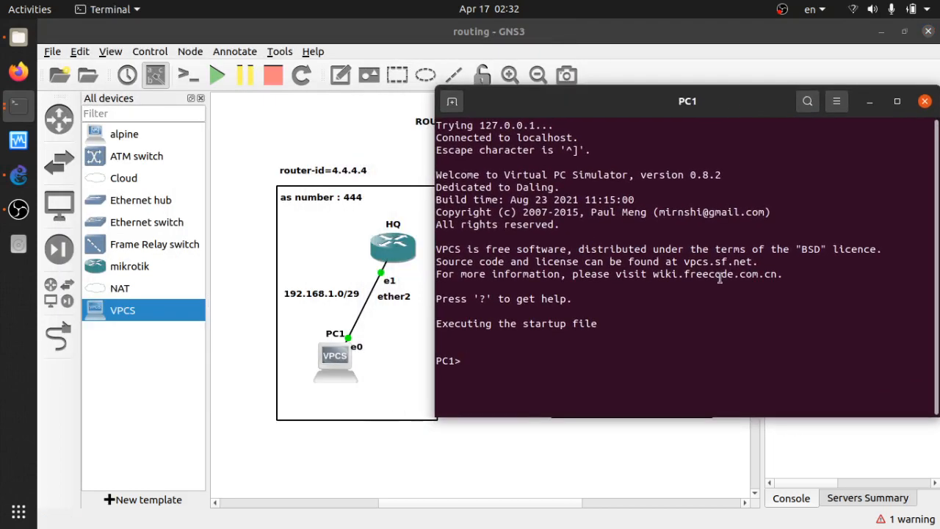
type("ip dhcp")
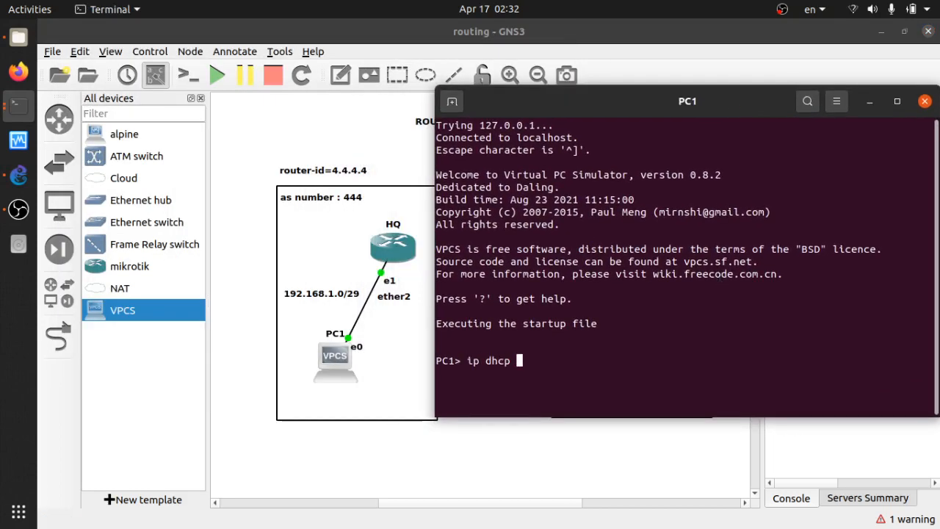
key("Return")
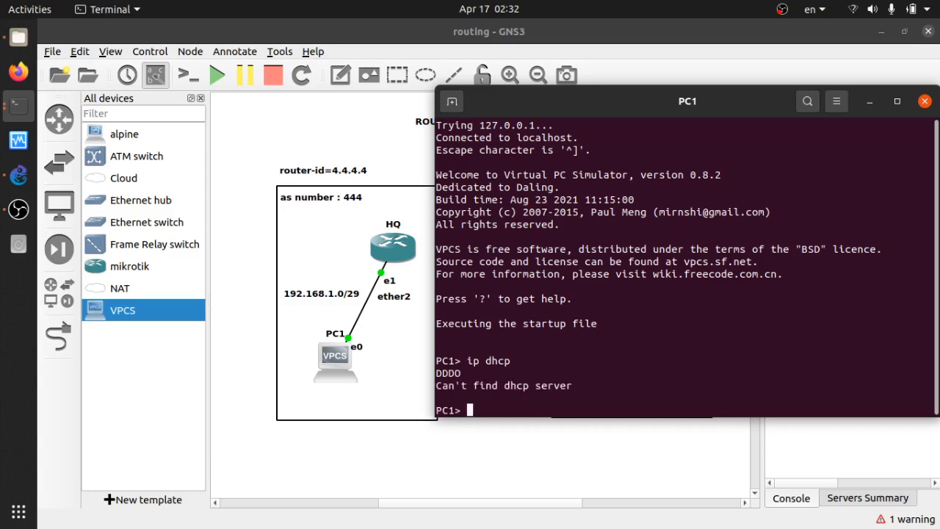
key("Up")
key("Return")
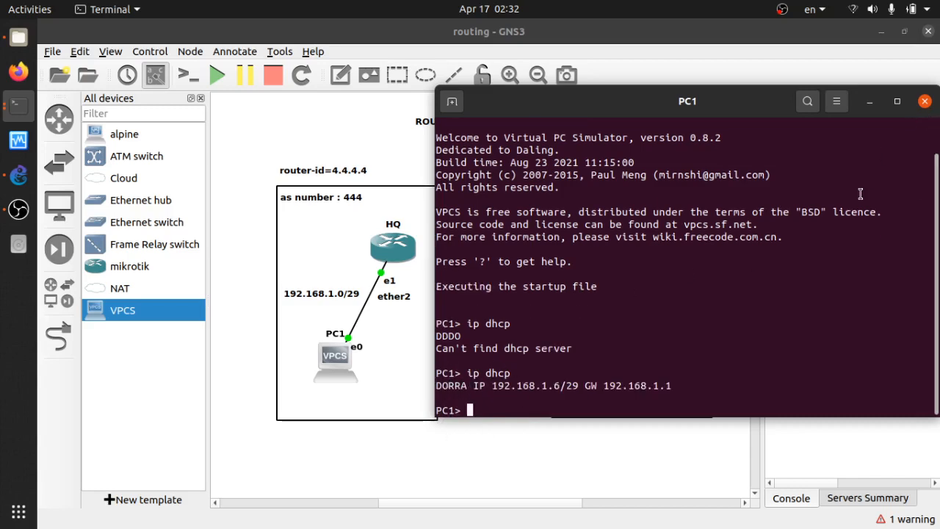
Ping the gateway 192.168.1.1 from PC1 and stop the ping
type("ping 192")
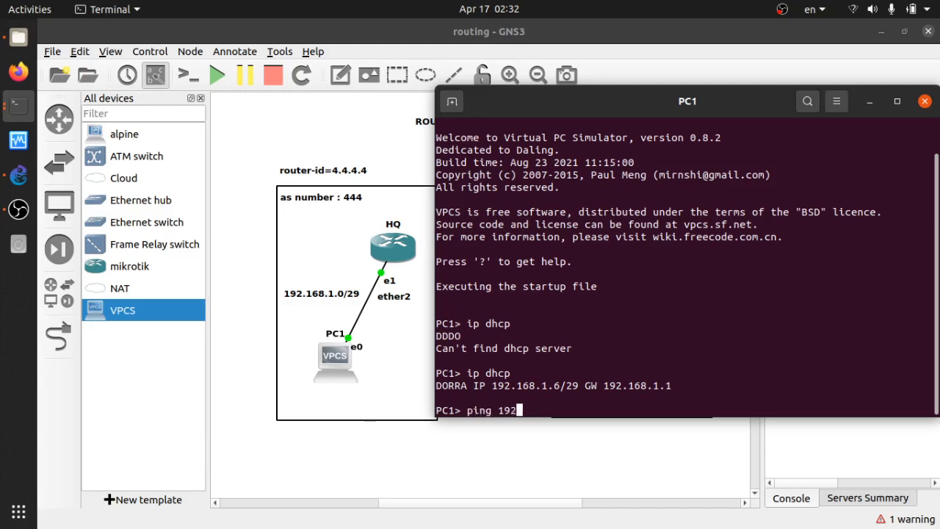
type(".168.1.1")
key("Return")
key("ctrl+c")
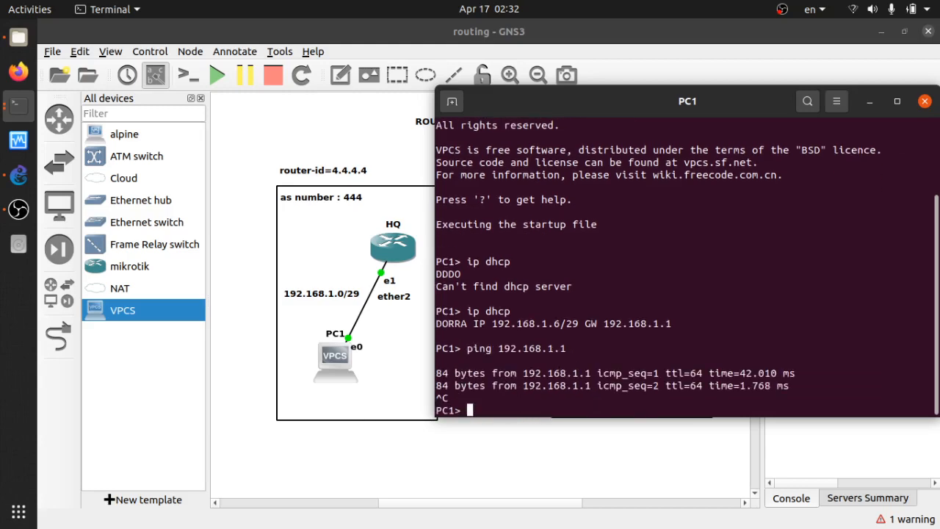
Close the PC1 and HQ console windows
left_click(924, 101)
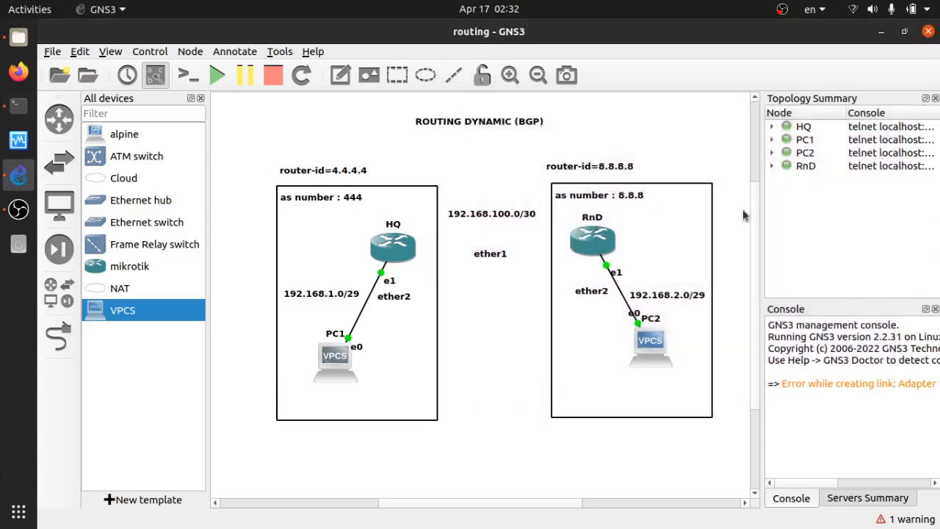
key("alt+Tab")
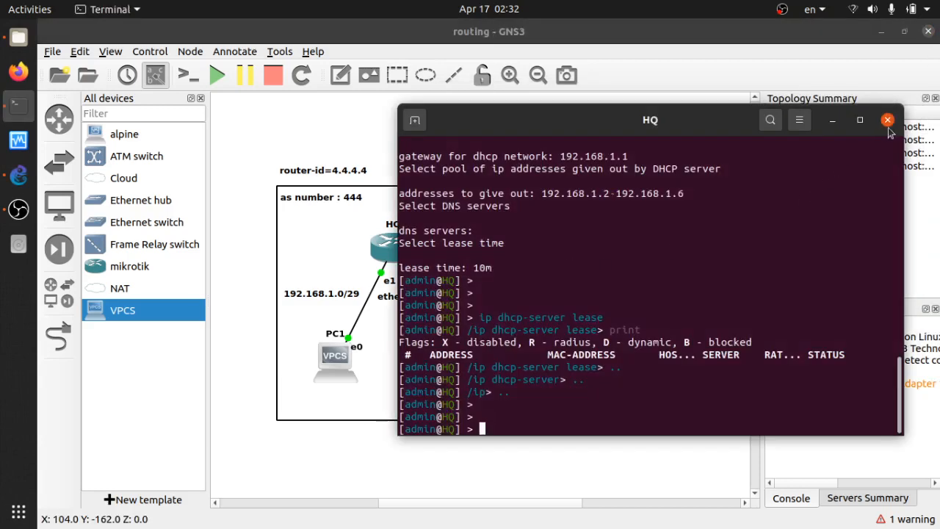
left_click(887, 120)
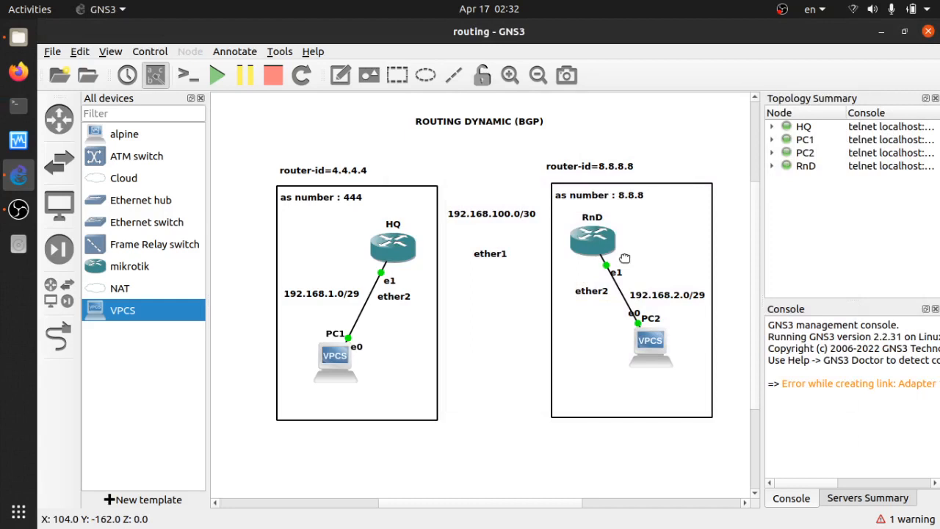
Open the RnD router's console, log in as admin and decline viewing the software license
left_click(596, 251)
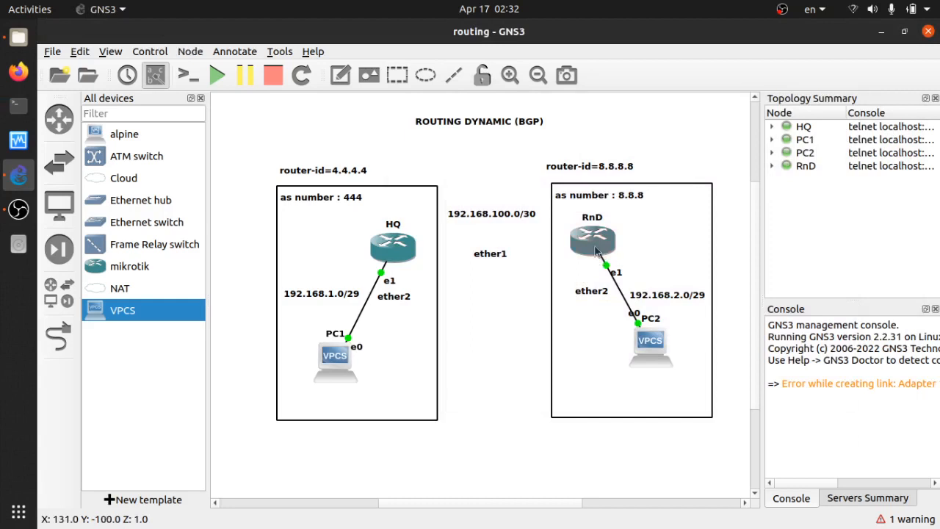
double_click(597, 251)
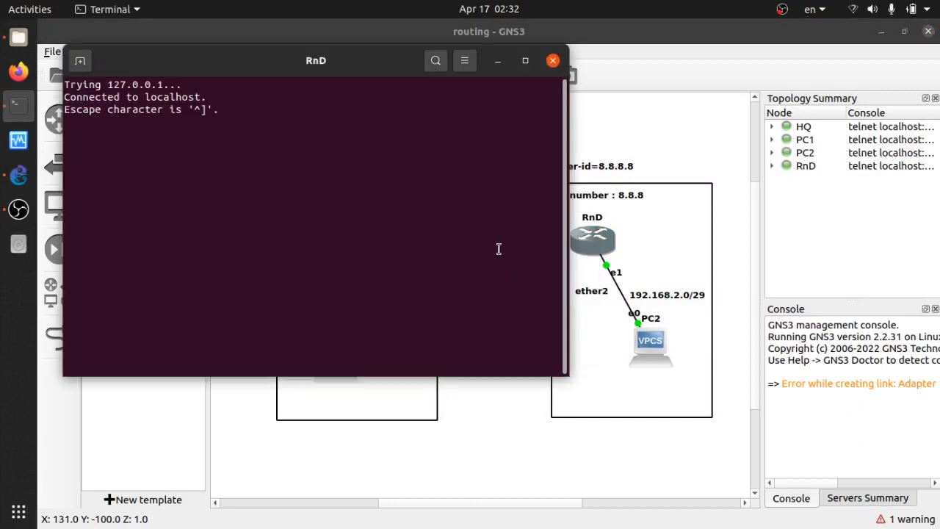
type("admin")
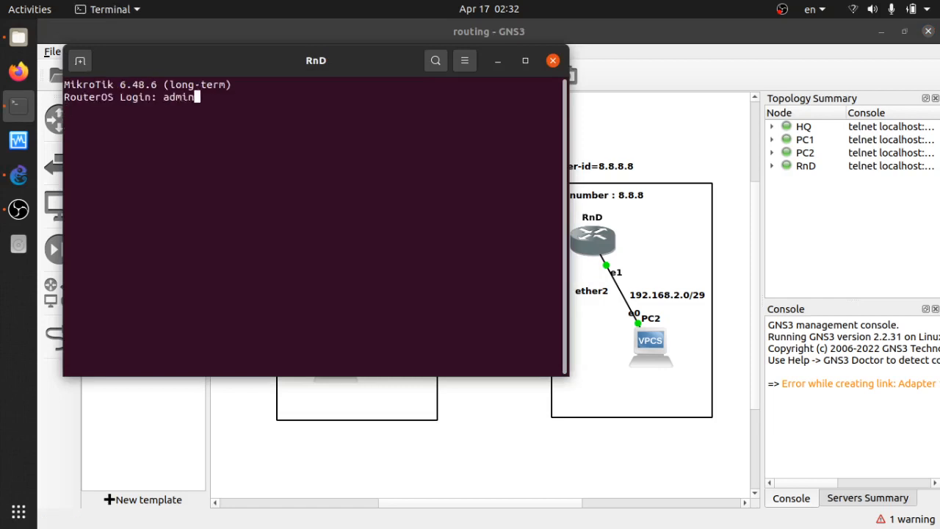
key("Return")
key("Return")
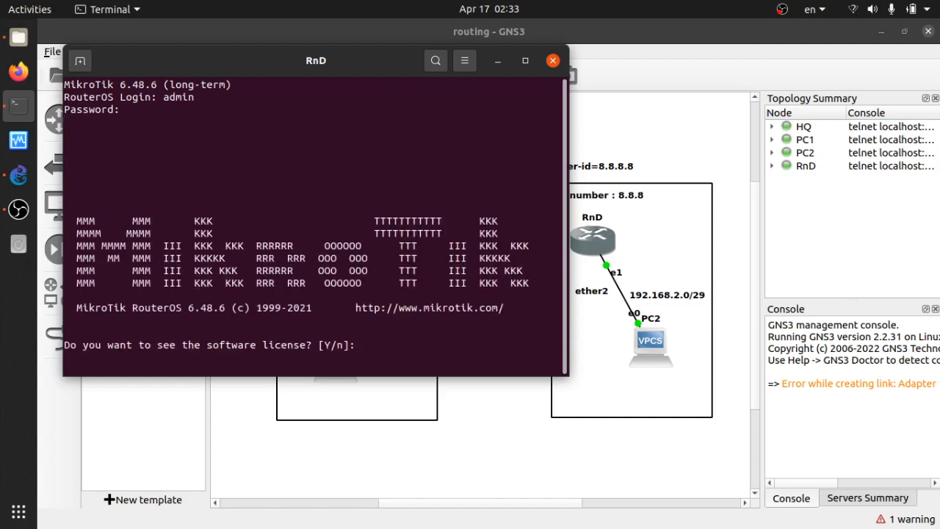
type("n")
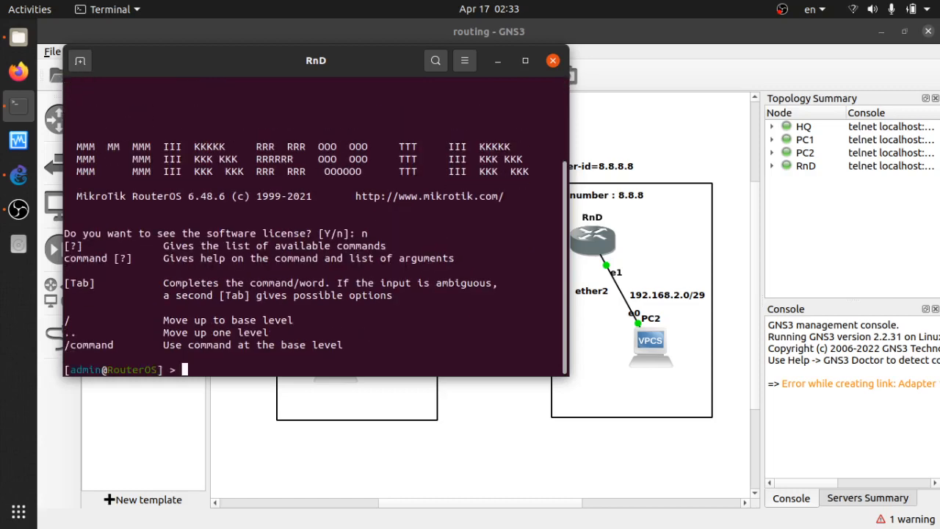
key("Return")
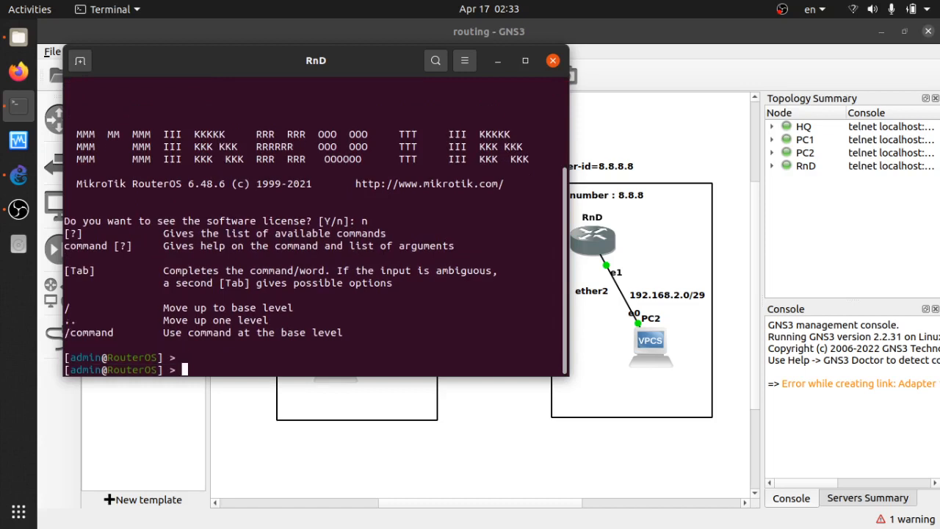
Set the RnD router's system identity name to RnD
type("system identity set name=")
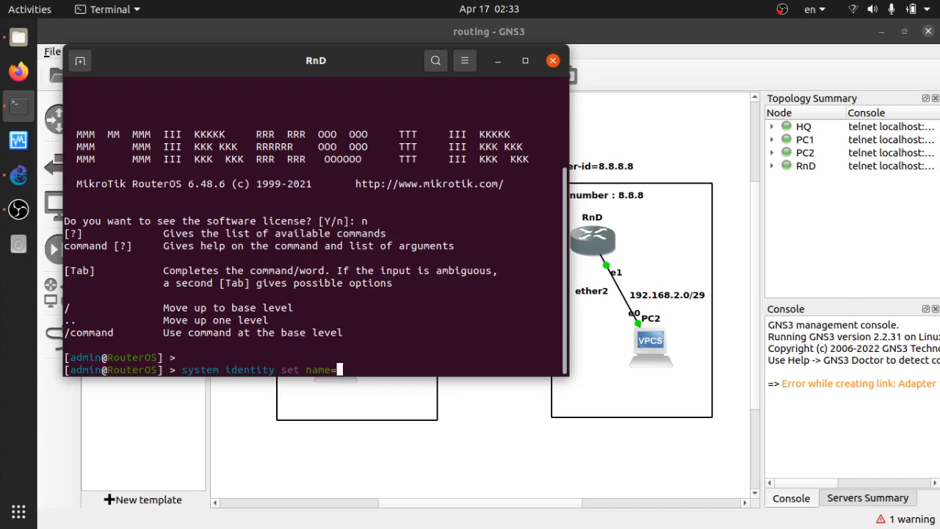
type("RnD")
key("Return")
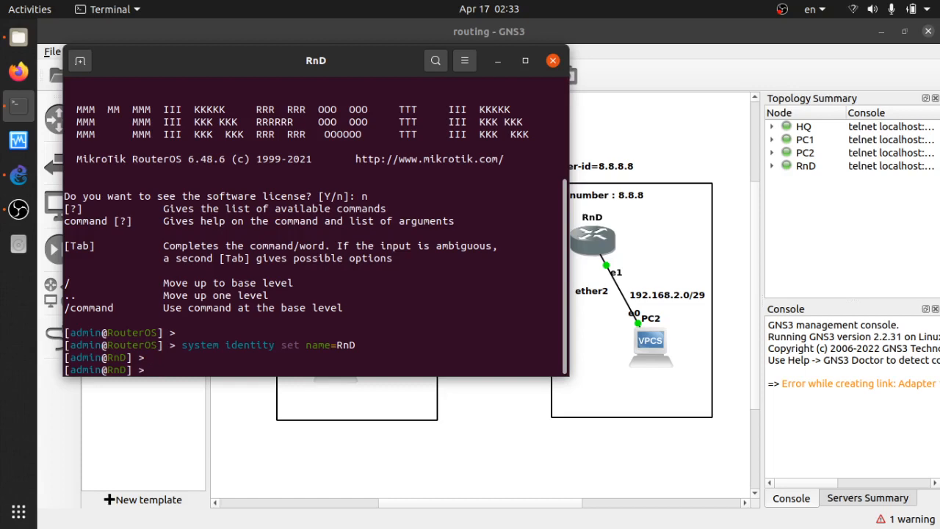
Add IP address 192.168.2.1/29 on interface ether2 of the RnD router
type("ip address 19")
key("BackSpace")
key("BackSpace")
type("add add")
key("Tab")
type("1")
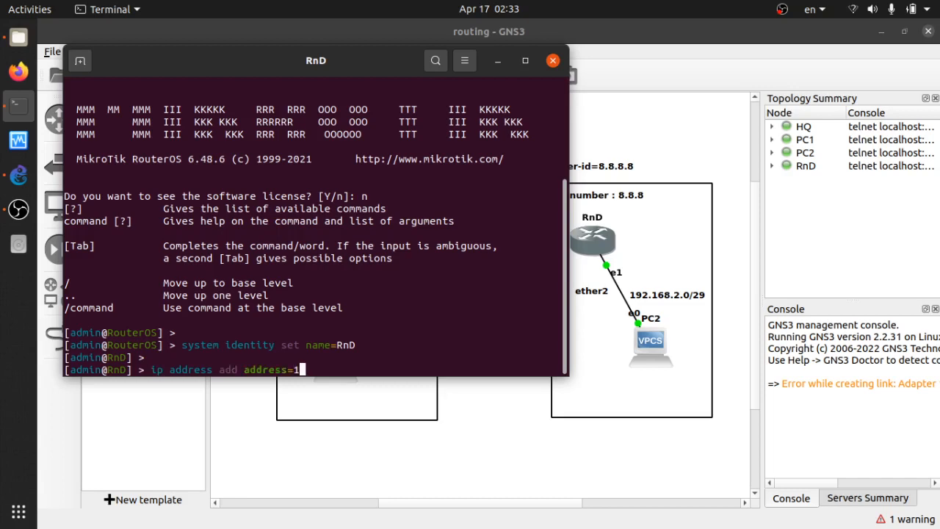
type("92.168.2.1/29 in")
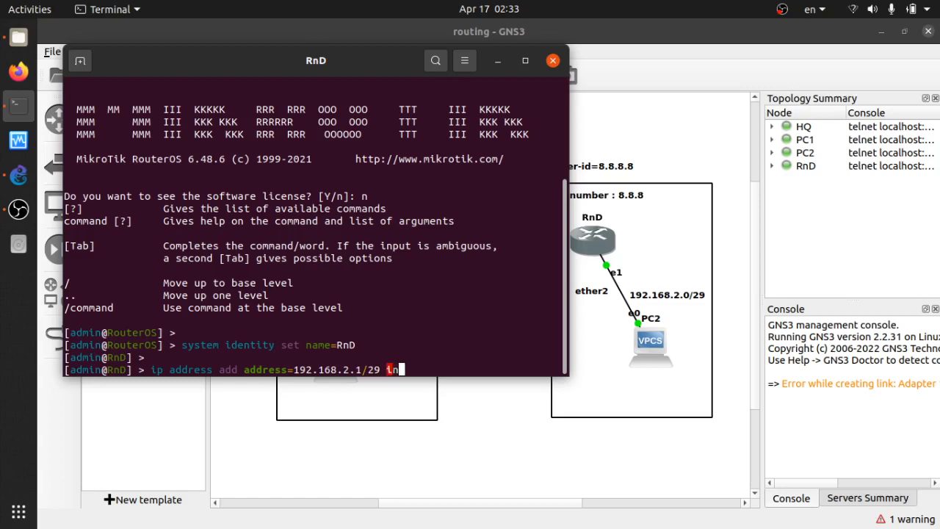
type("terface=ether2")
key("Return")
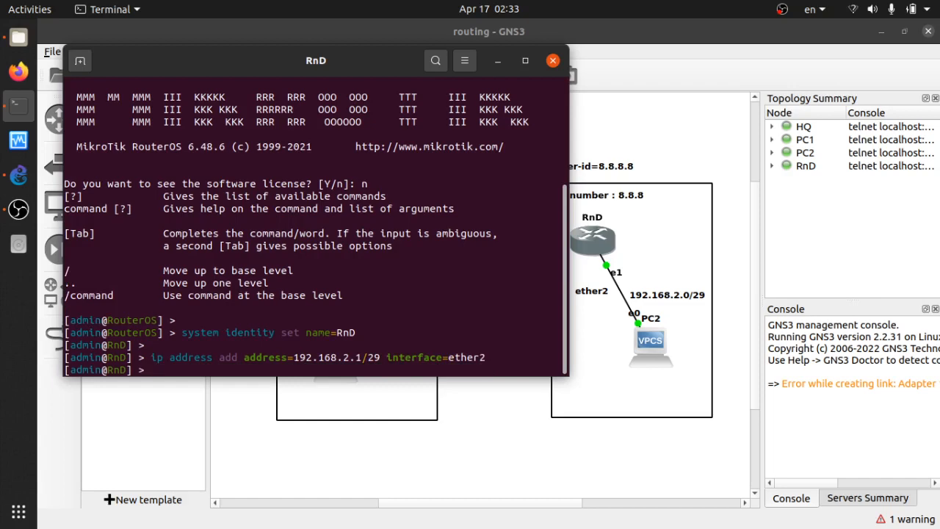
key("Return")
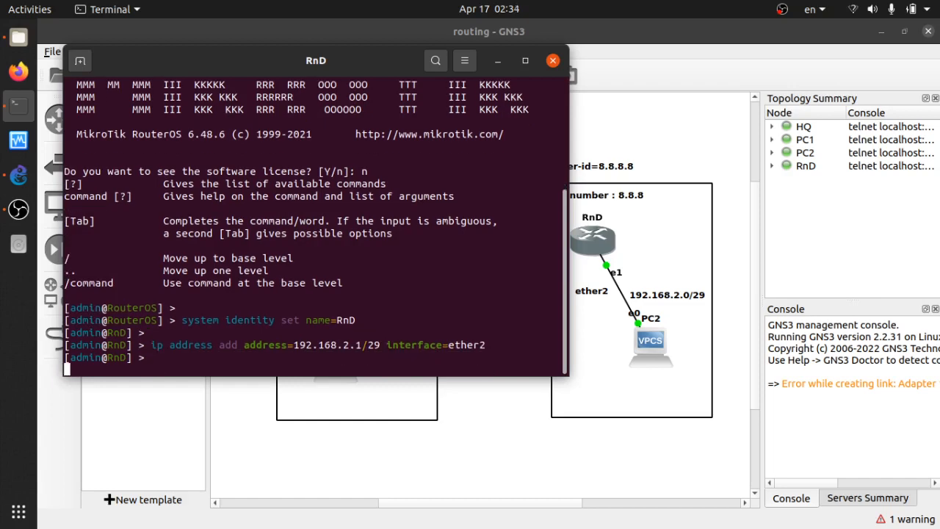
List the RnD router's configured IP addresses
type("ip ")
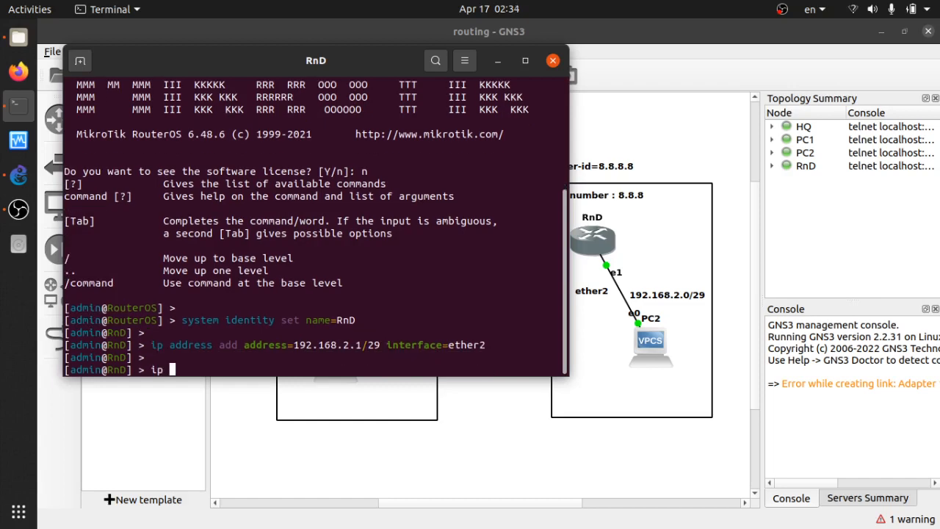
type("add")
key("Tab")
type("print")
key("Return")
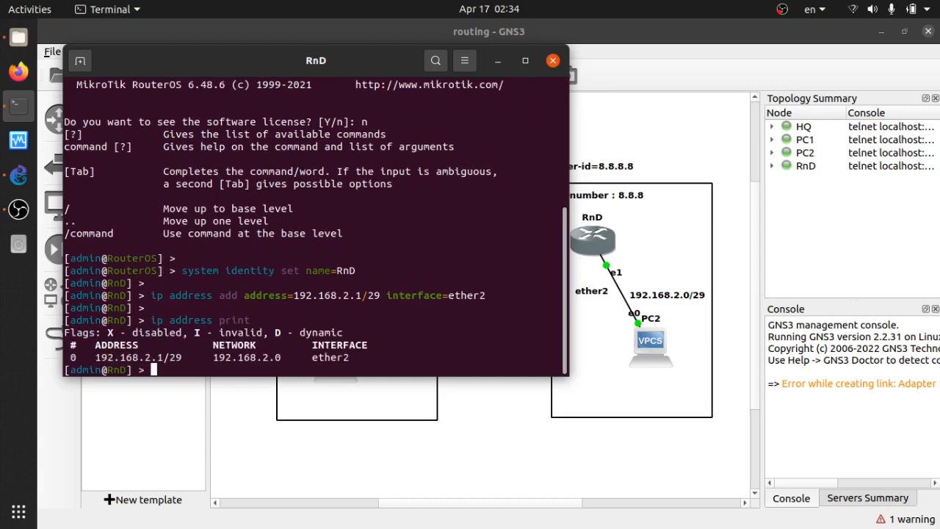
key("Return")
Run the DHCP server setup on ether2 of RnD, accepting the default address space, gateway, pool, DNS and lease time
type("ip dhcp-server ")
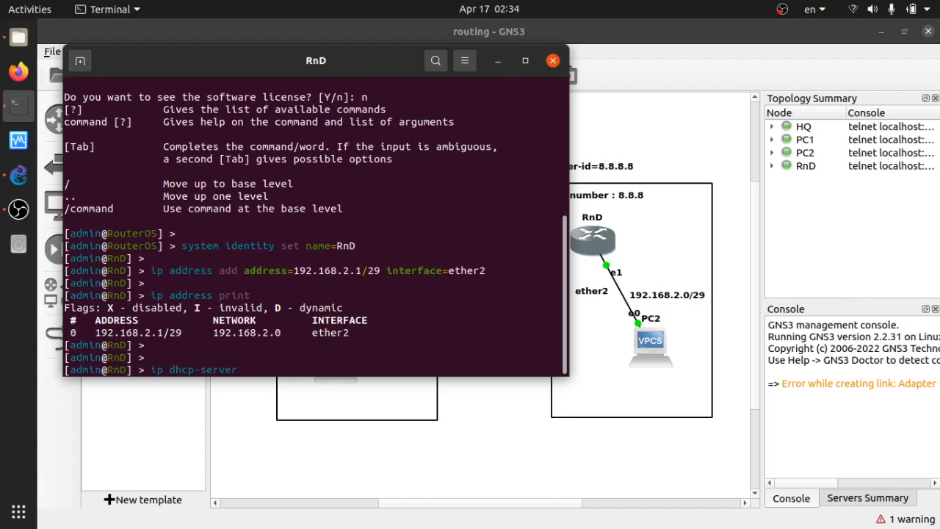
type("setup")
key("Return")
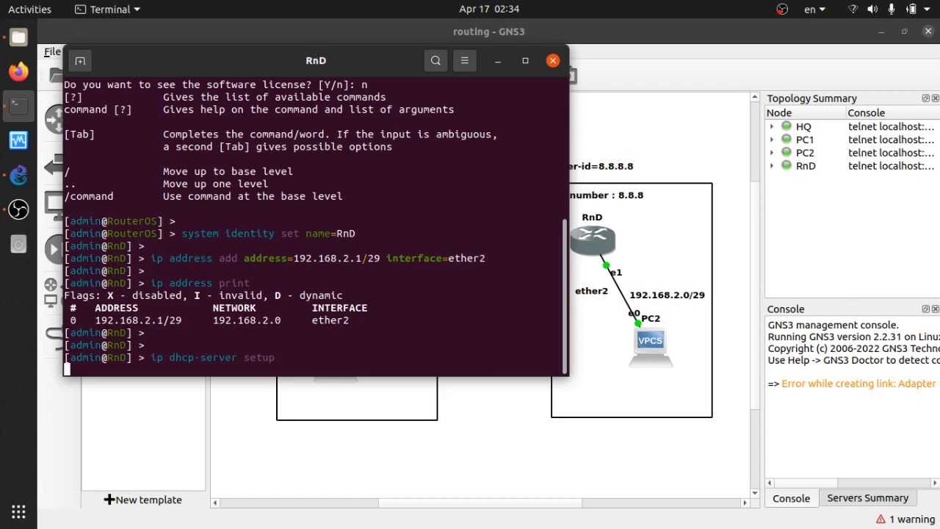
type("ether2")
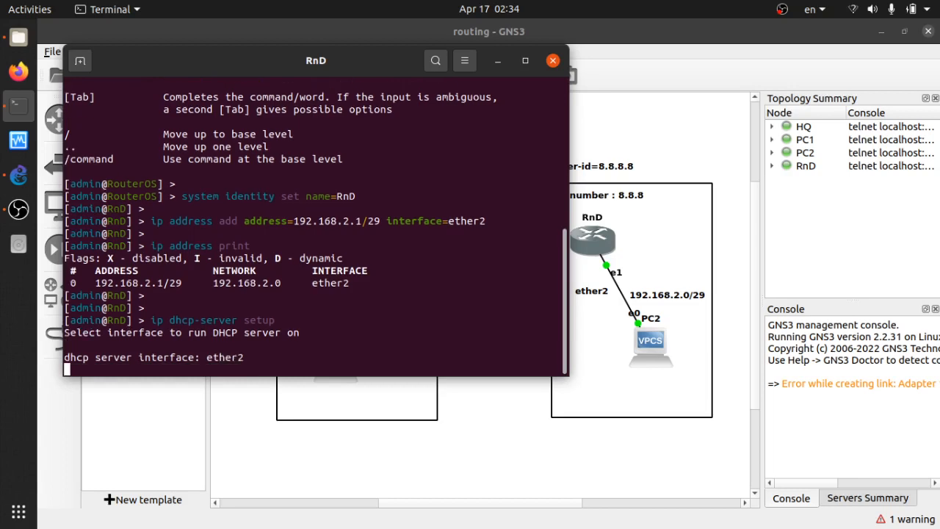
key("Return")
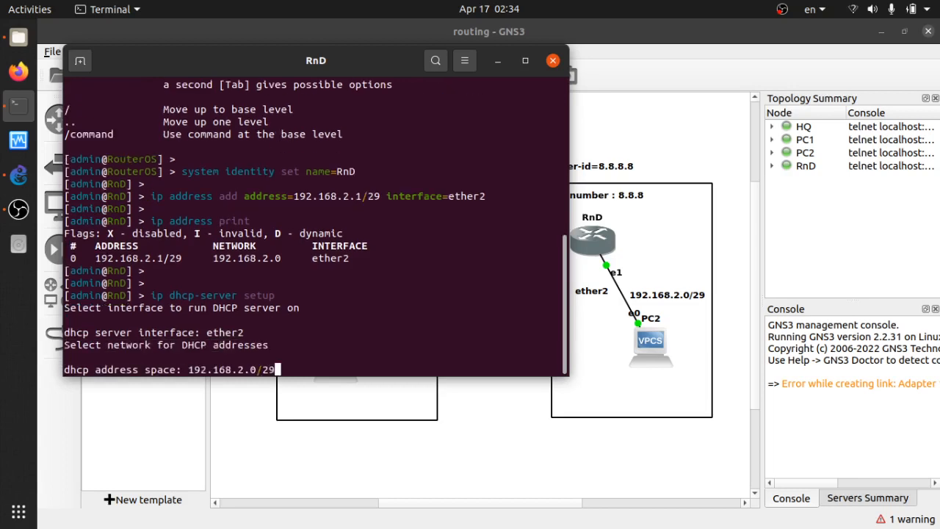
key("Return")
key("Return")
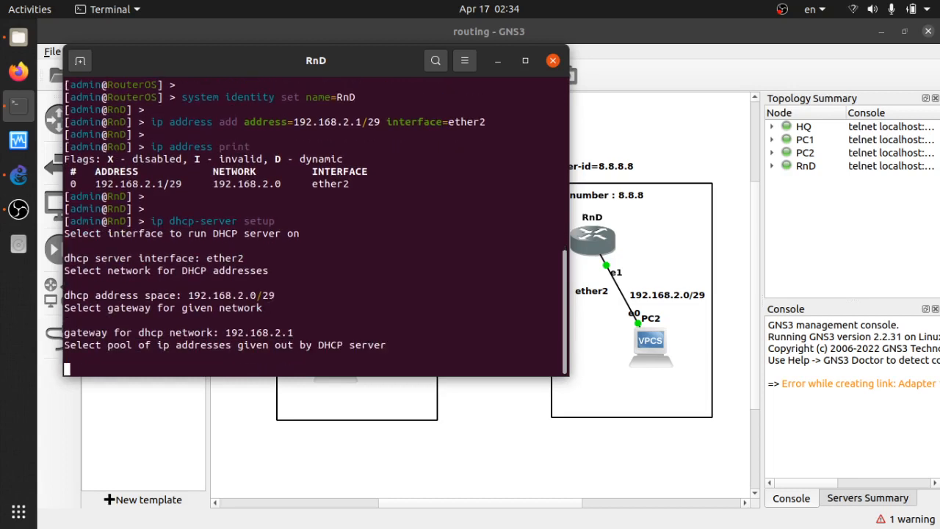
key("Return")
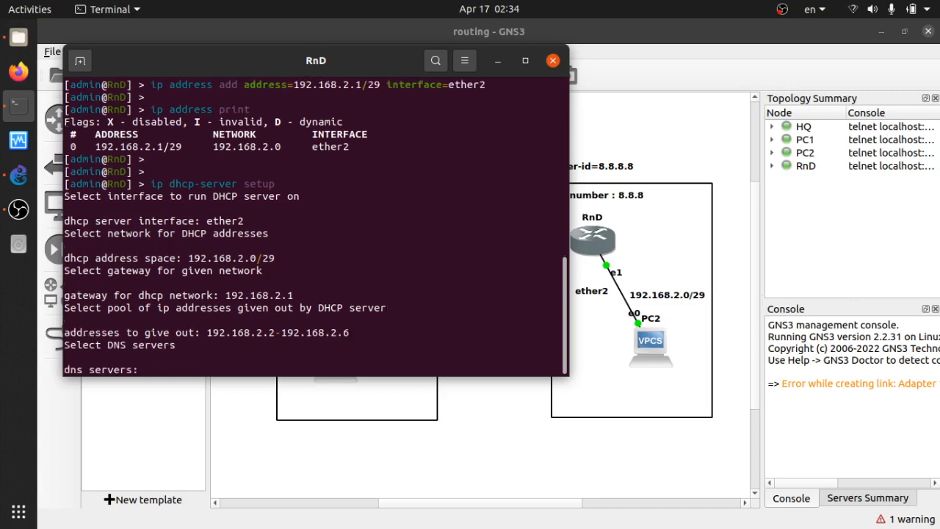
key("Return")
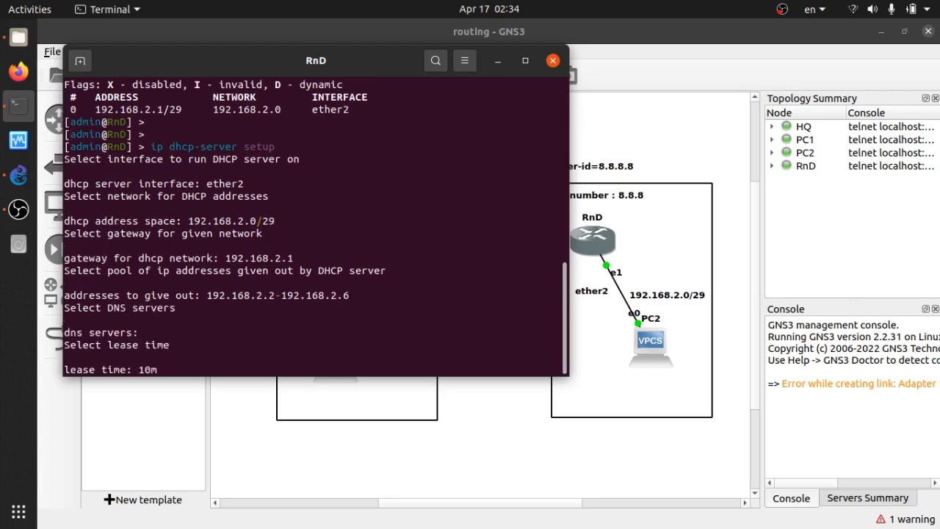
key("Return")
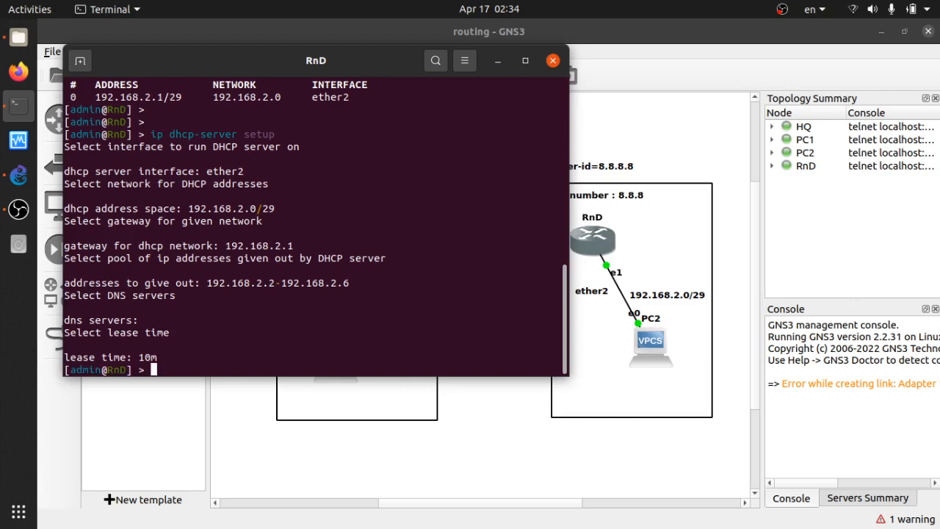
key("Return")
key("Return")
List the DHCP server leases on the RnD router
type("ip dhcp-")
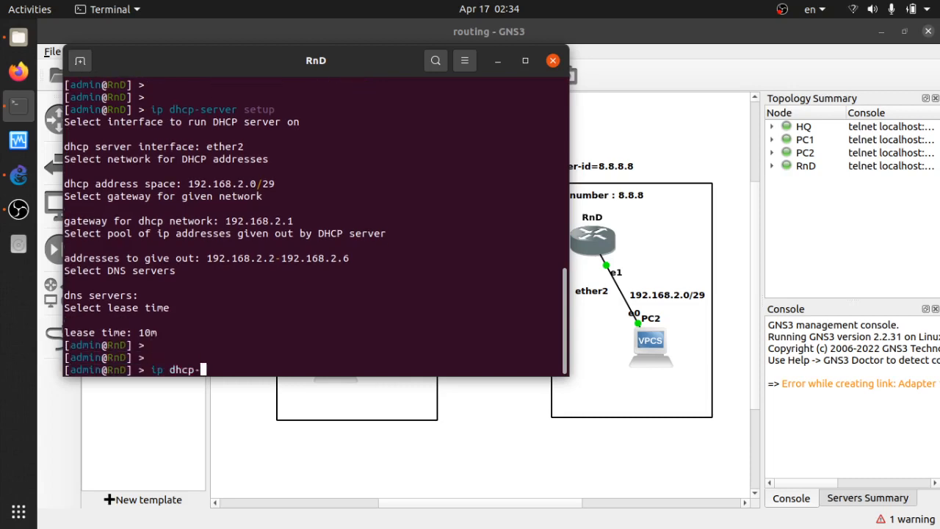
key("BackSpace")
type("dhcp-server lea")
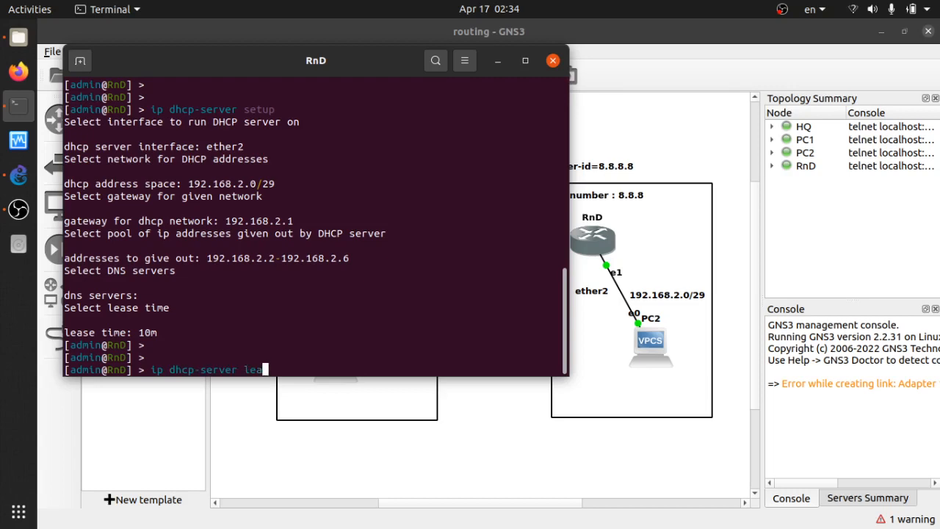
type("se print")
key("Return")
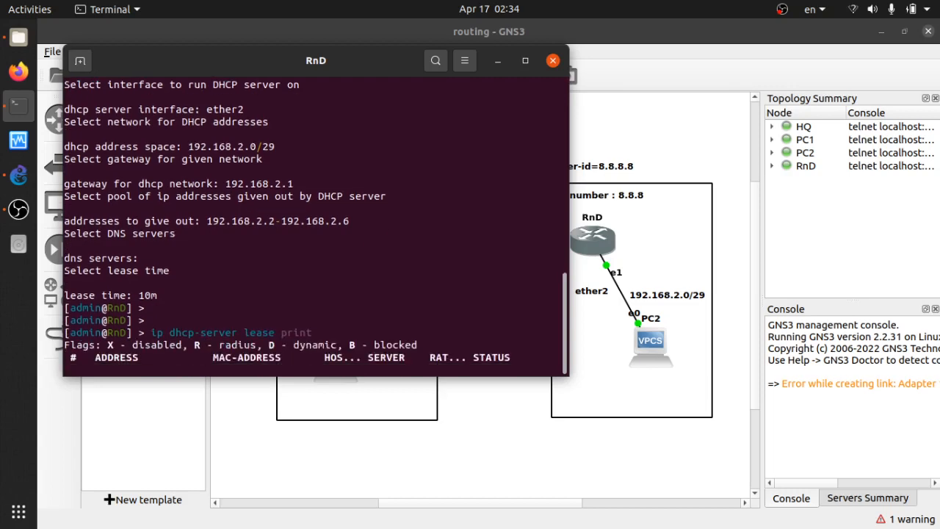
Open PC2's console and request an IP address for it via DHCP
left_click(492, 415)
left_click(652, 351)
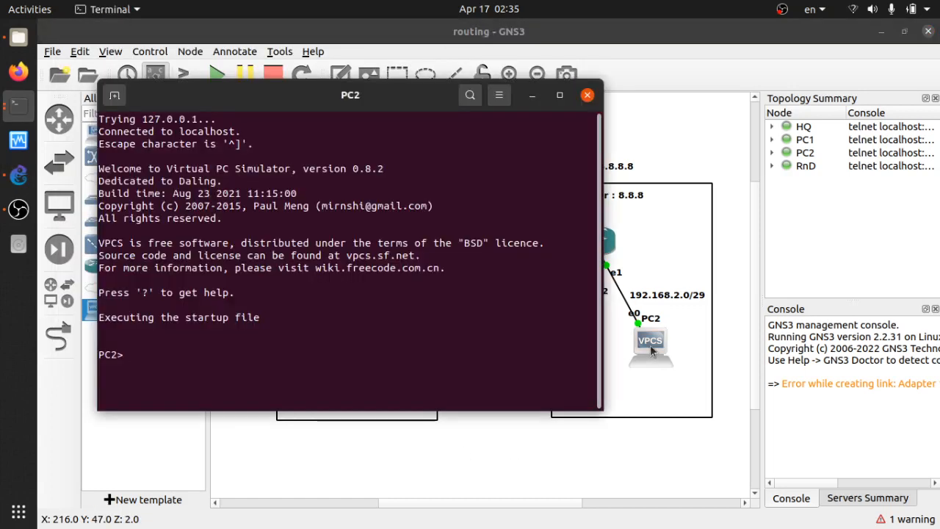
type("ip dhcp")
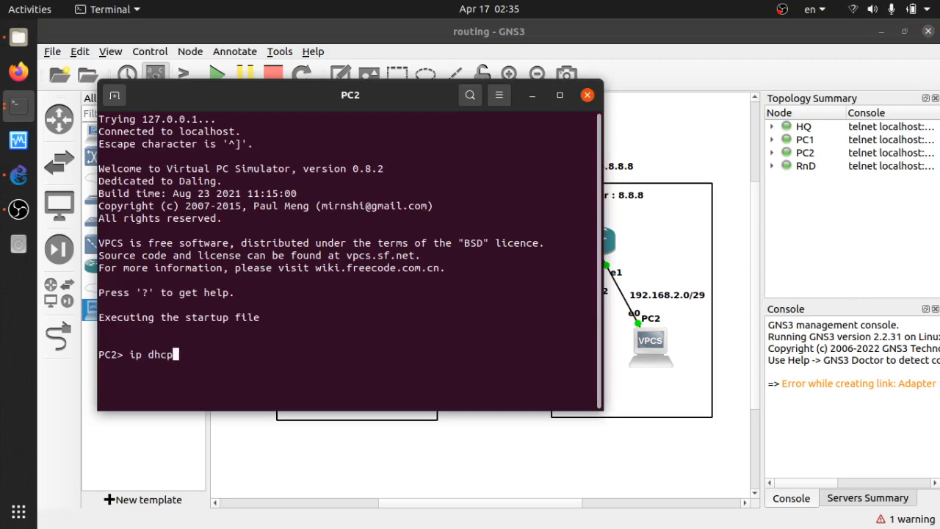
key("Return")
left_click_drag(400, 97, 393, 49)
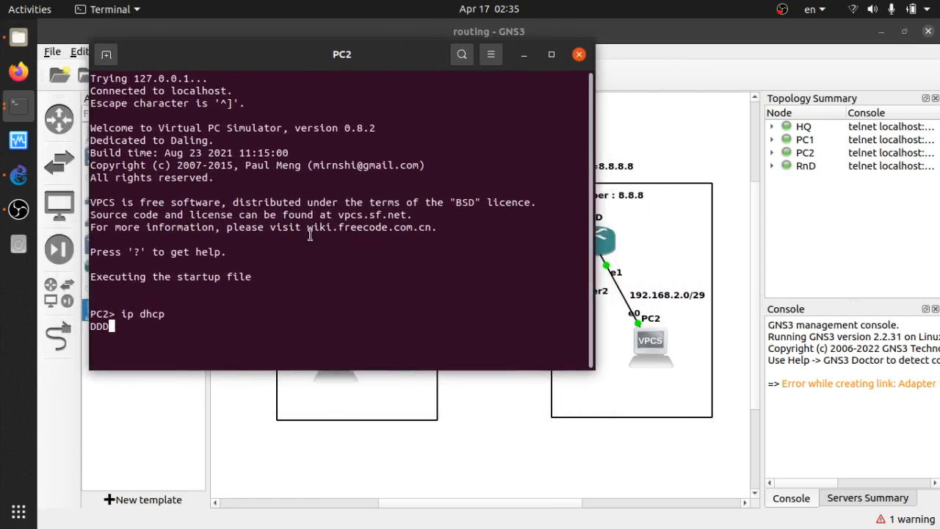
key("Up")
key("Return")
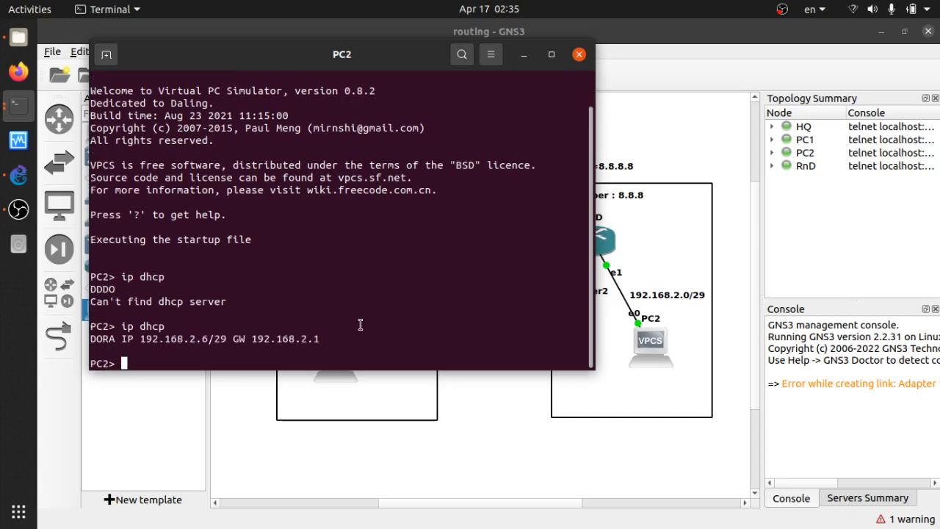
Ping the gateway 192.168.2.1 from PC2, stop the ping and close the PC2 console
type("ping 192.168.2.1")
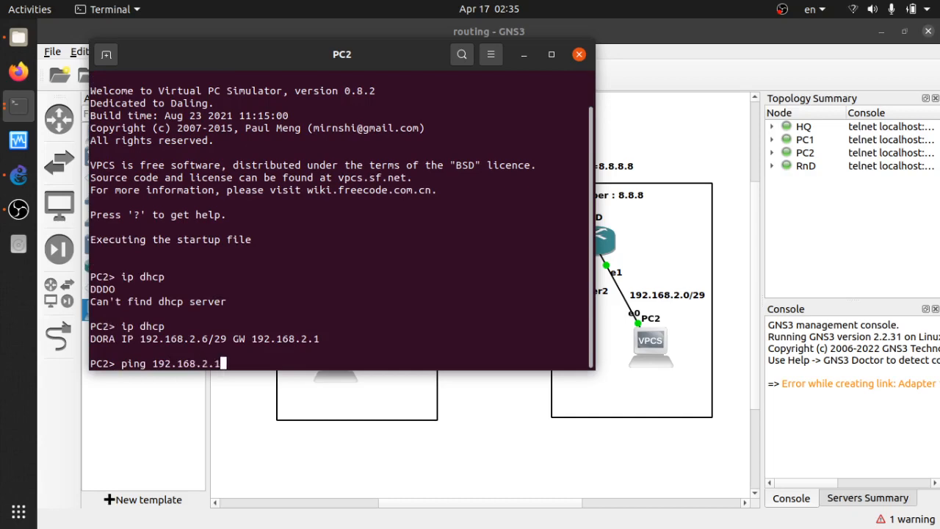
key("Return")
key("ctrl+c")
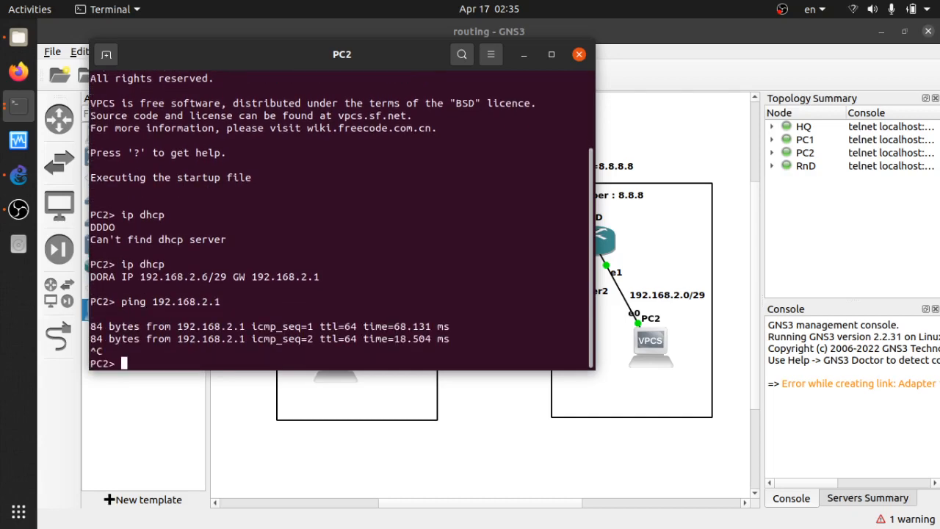
key("Return")
key("Return")
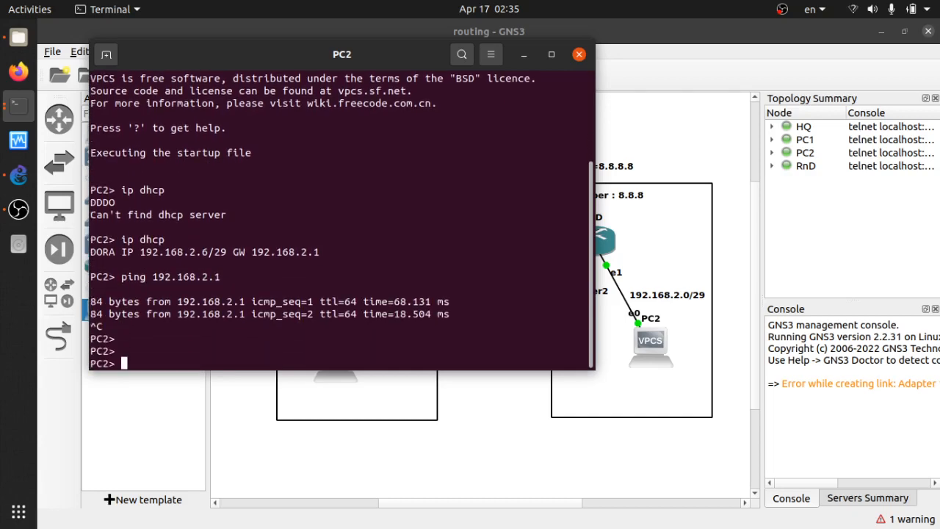
left_click(576, 58)
key("alt+Tab")
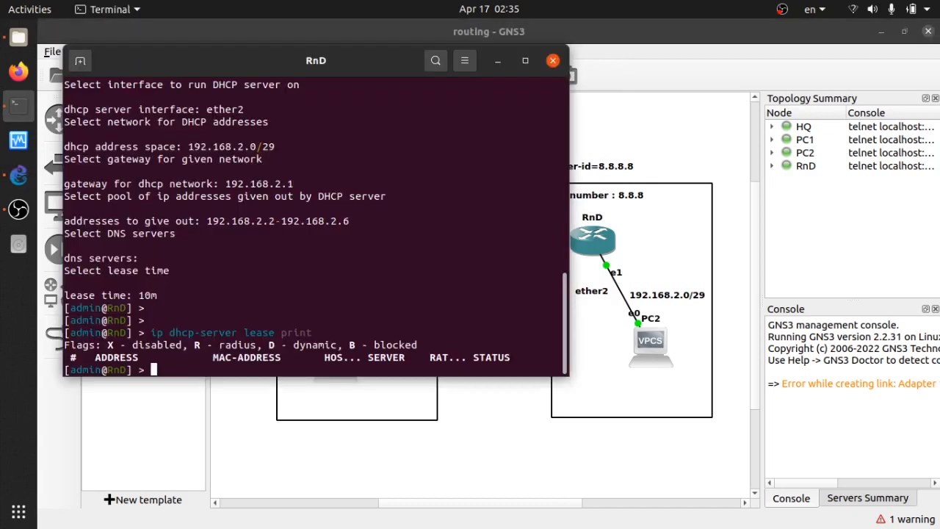
Recheck the DHCP lease list on RnD and close its console
key("Up")
key("Return")
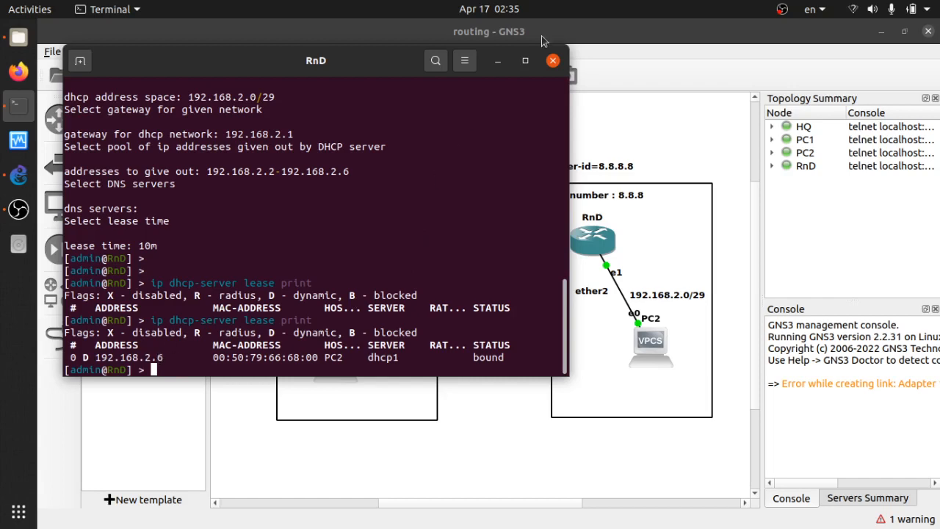
left_click(553, 61)
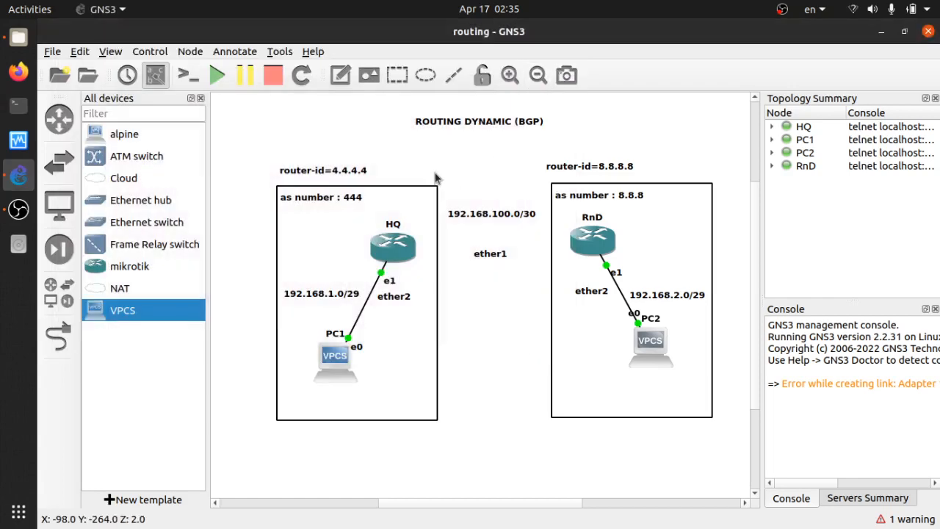
Connect HQ's Ethernet0 to RnD's Ethernet0 with a new link
left_click(68, 334)
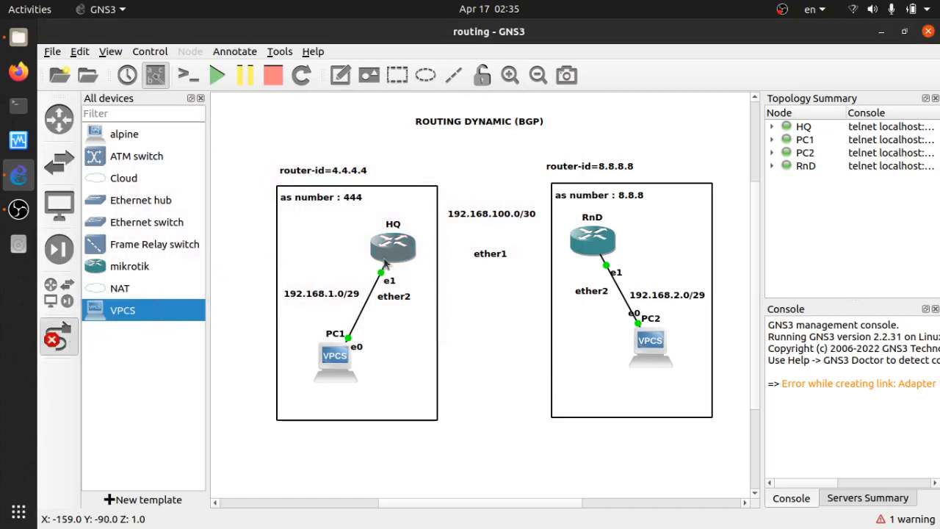
left_click(404, 251)
left_click(414, 255)
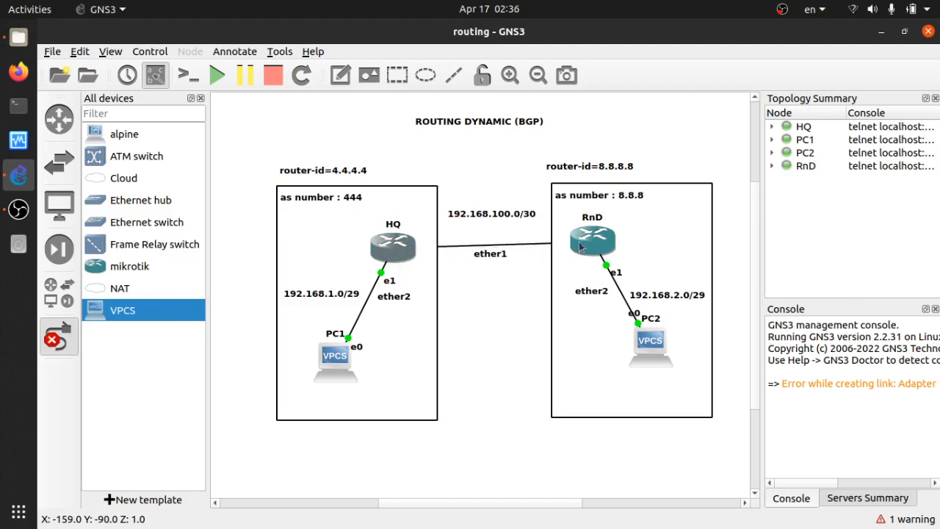
left_click(593, 241)
left_click(608, 252)
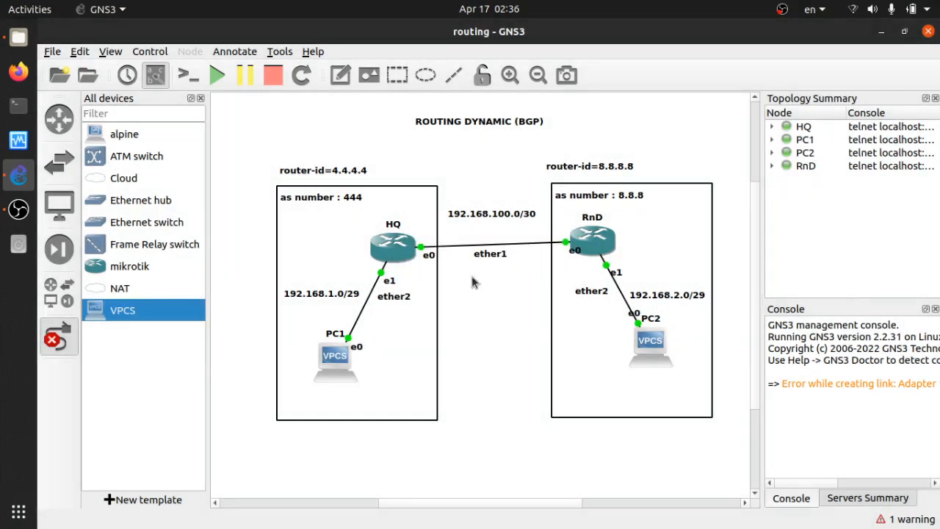
left_click(576, 249)
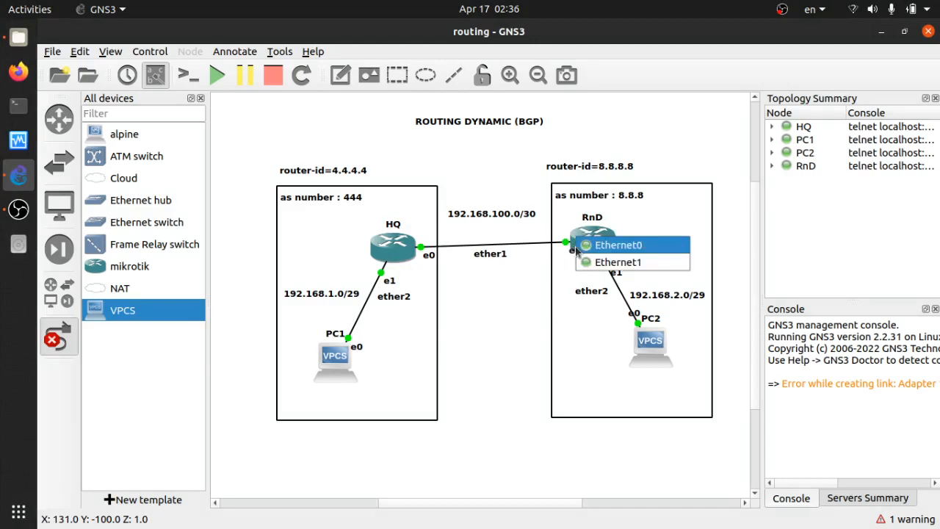
left_click(579, 248)
key("Return")
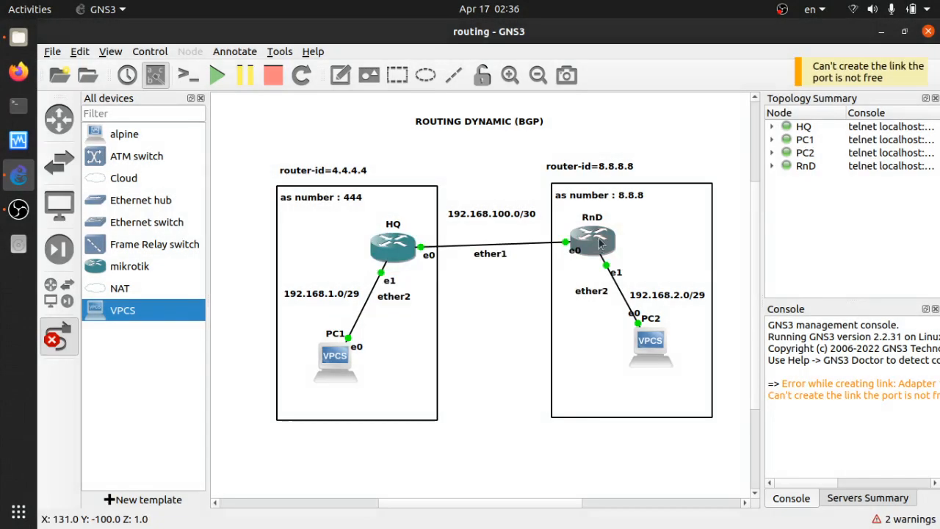
Try to create another link on RnD's Ethernet0
left_click(601, 245)
left_click(585, 254)
left_click(585, 253)
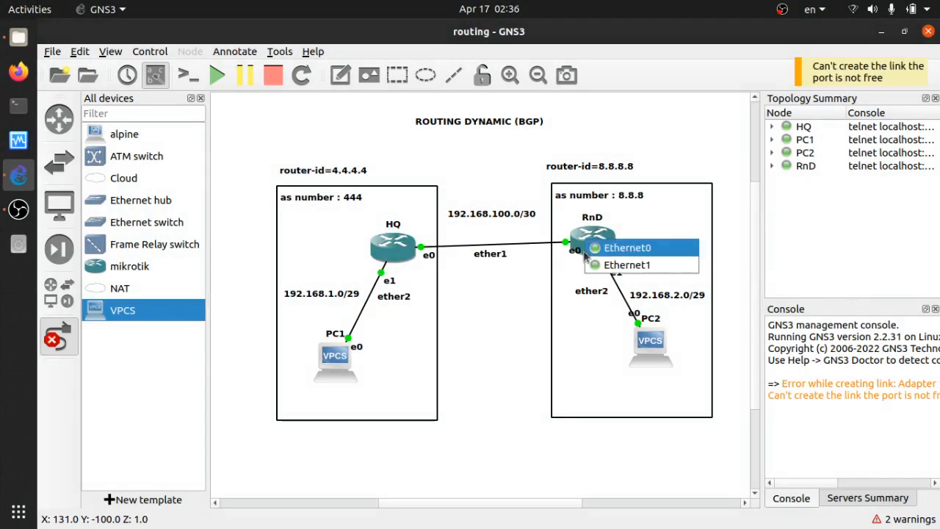
left_click(585, 254)
key("Return")
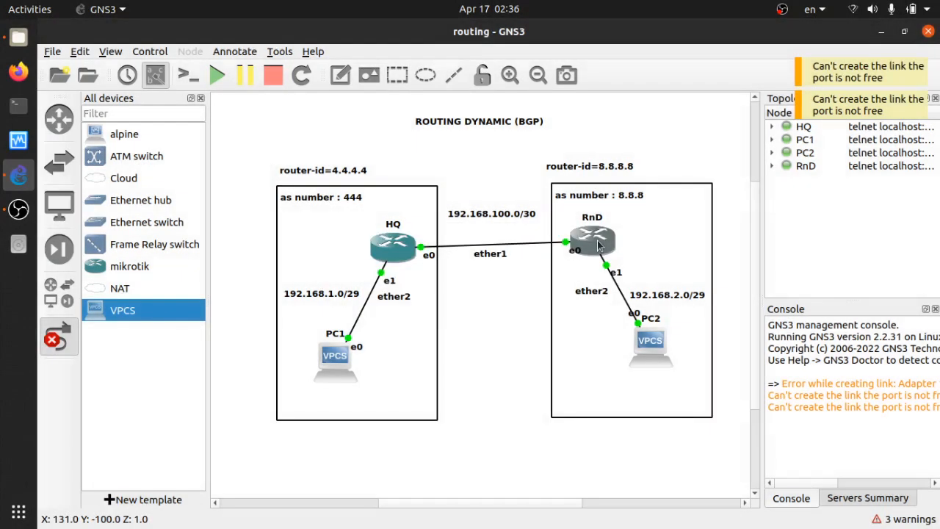
Raise the RnD router one layer and nudge it slightly on the canvas
right_click(599, 245)
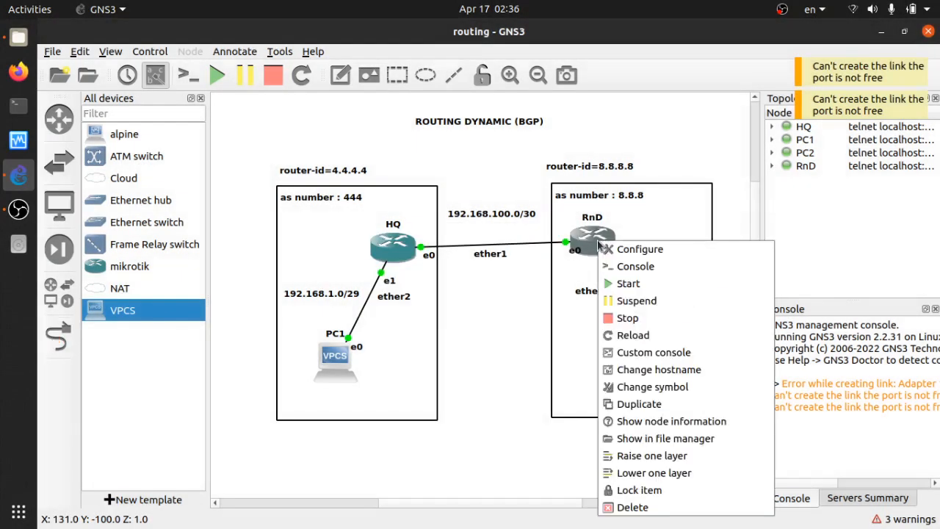
left_click(644, 457)
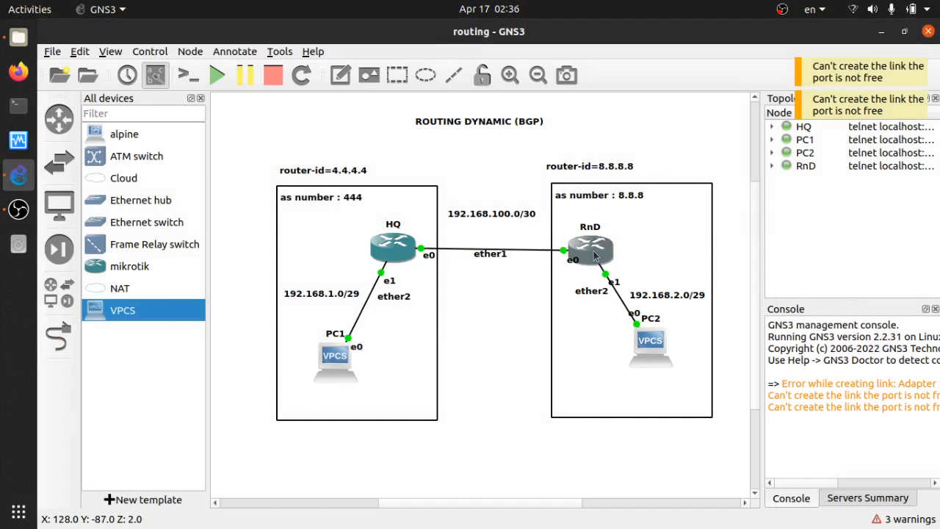
left_click_drag(595, 255, 597, 251)
left_click(500, 283)
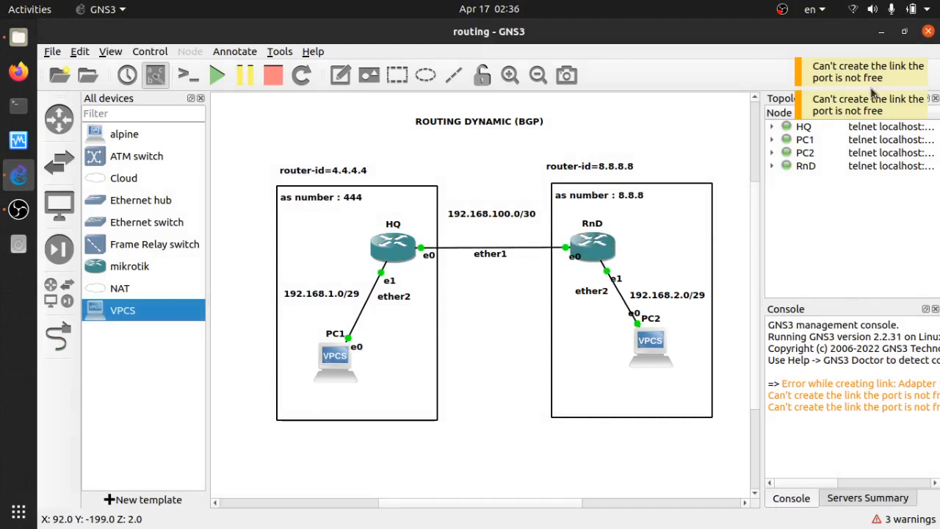
Open HQ's console and add IP address 192.168.100.1/30 on interface ether1
left_click(387, 248)
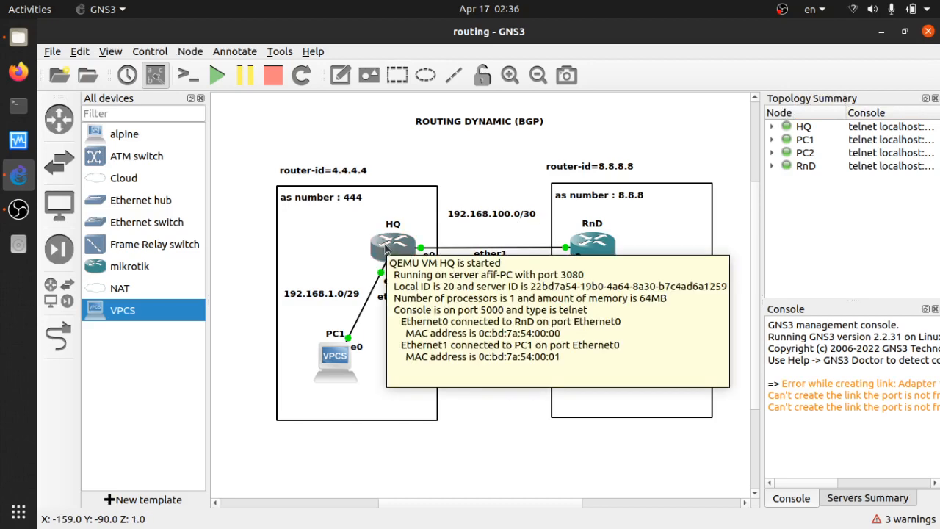
double_click(387, 249)
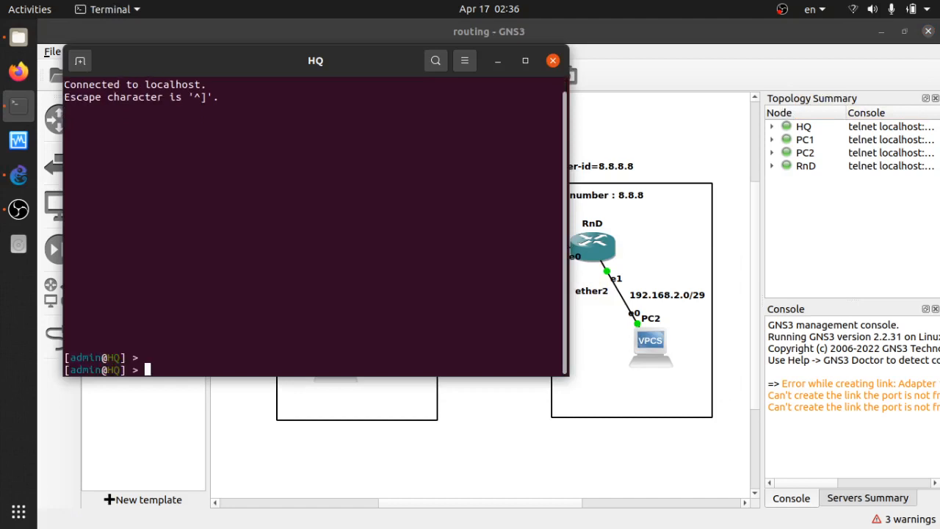
mouse_move(367, 55)
left_mouse_down()
mouse_move(891, 130)
mouse_move(900, 90)
mouse_move(911, 89)
mouse_move(900, 86)
left_mouse_up()
type("ip")
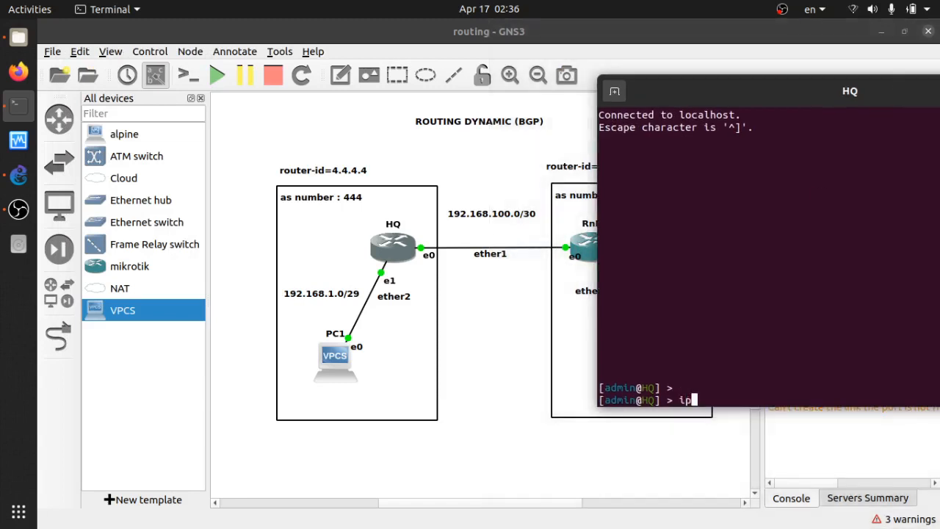
type(" address add")
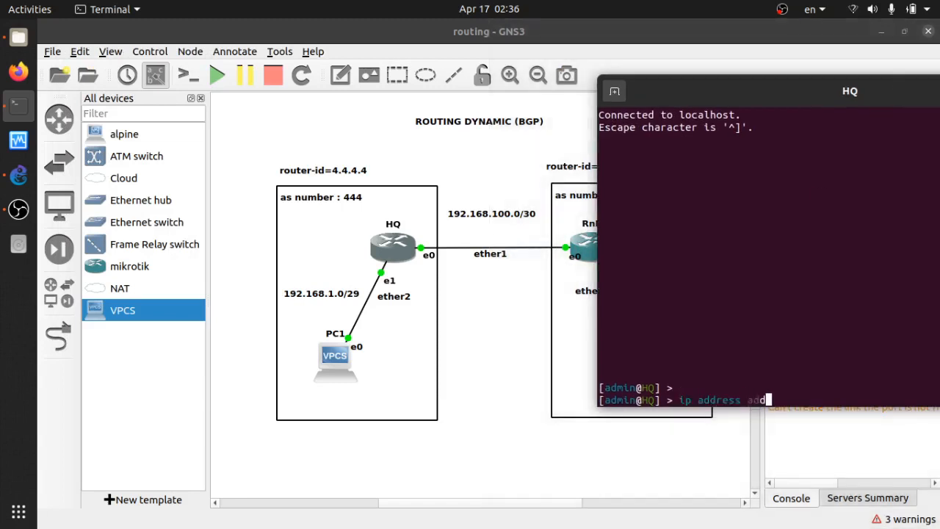
type(" address=")
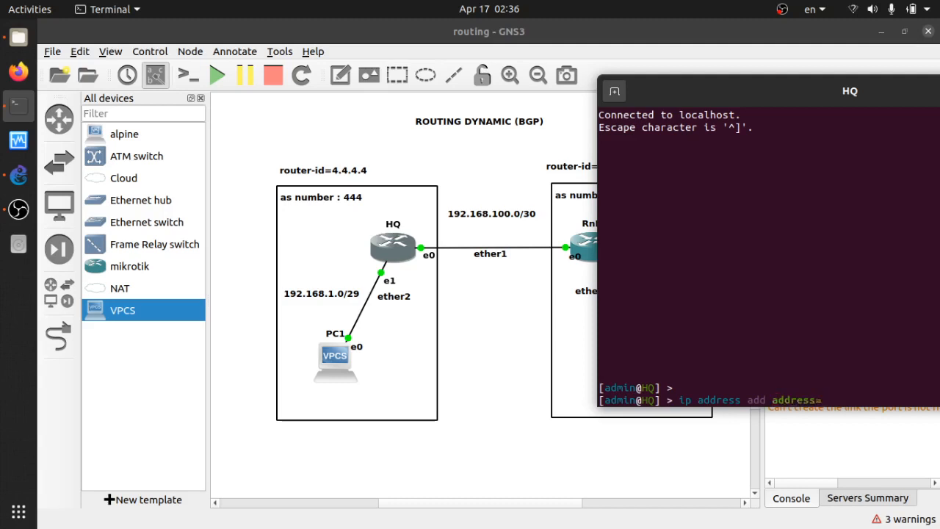
type("192.168.100.1/30")
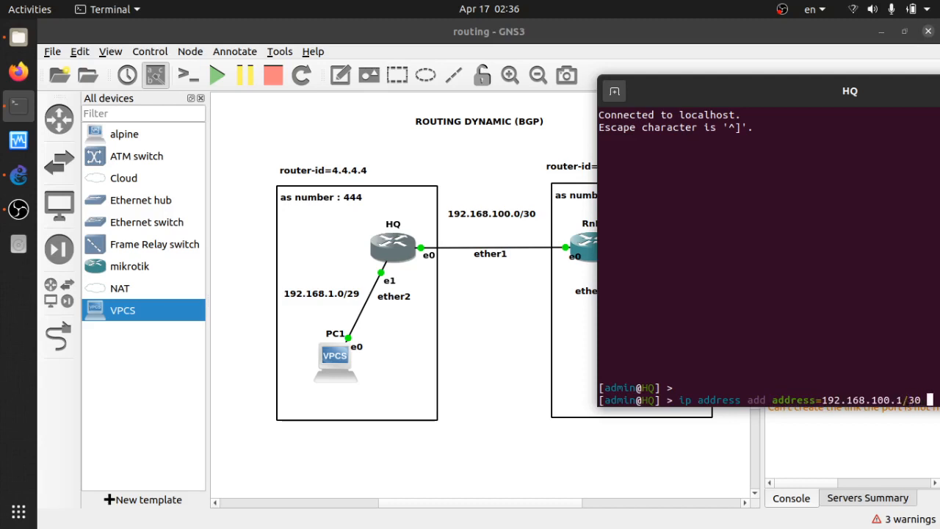
scroll(808, 113, "up", 1)
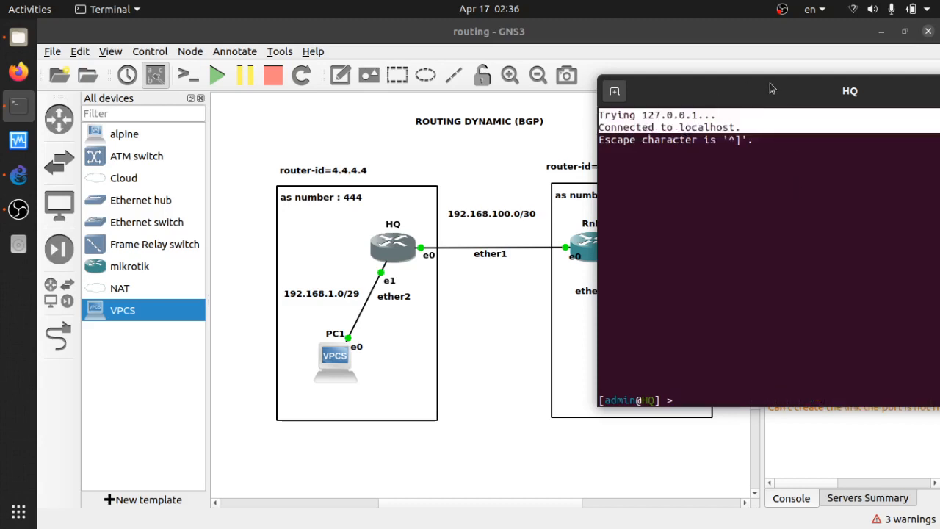
left_click_drag(788, 92, 630, 87)
scroll(816, 335, "down", 1)
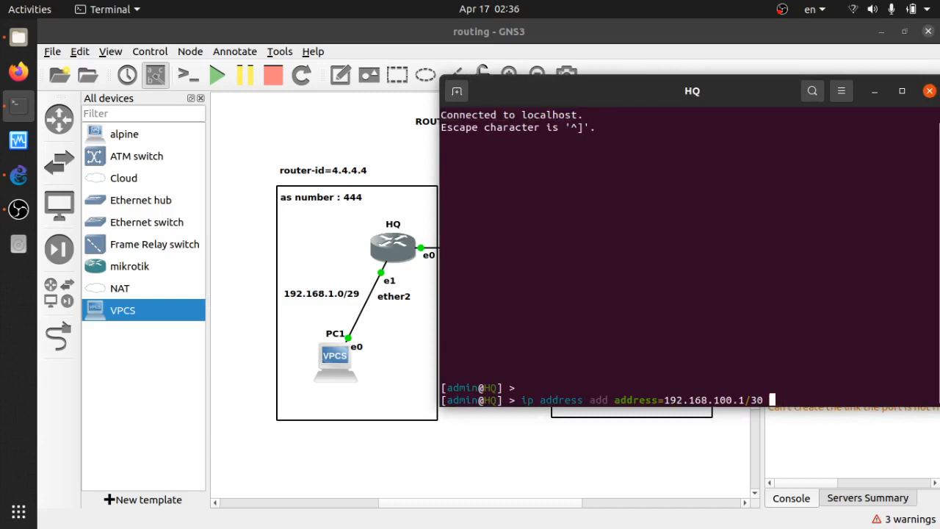
type("interface=e")
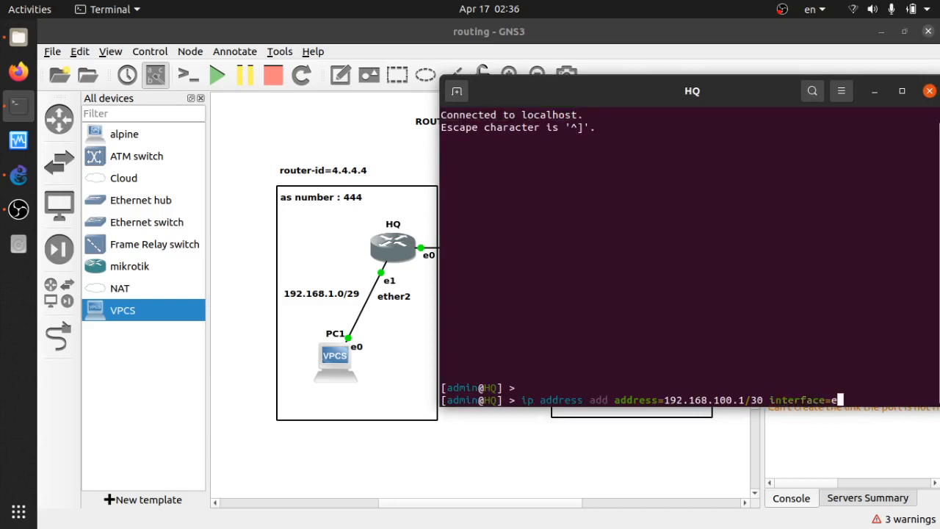
type("ther1")
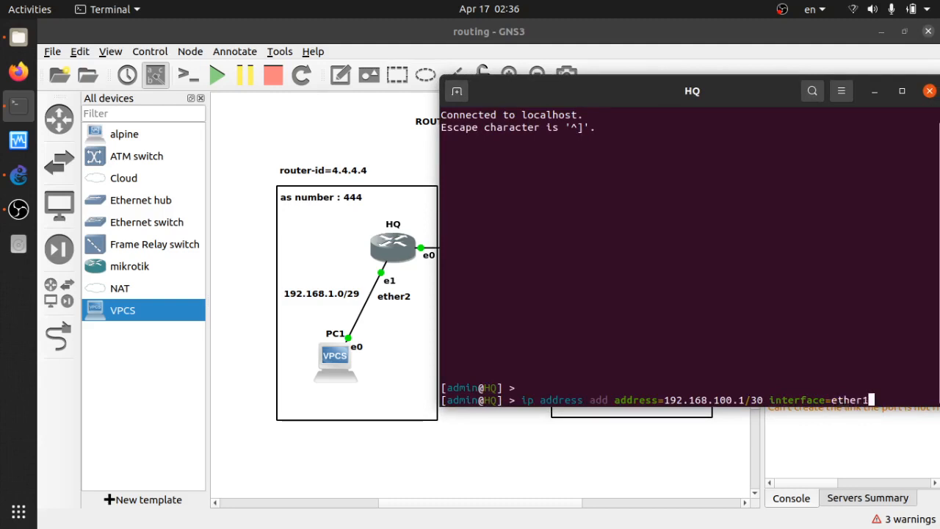
key("Return")
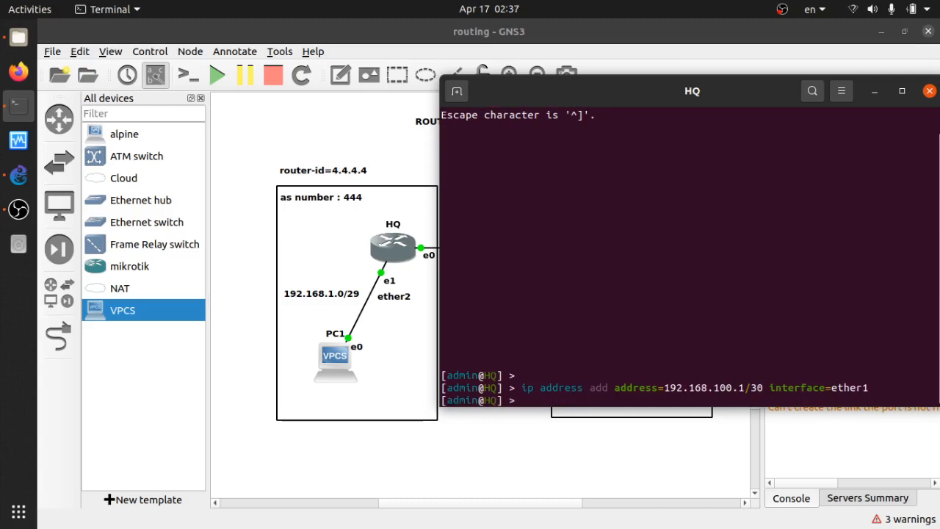
Print HQ's IP address list and close the HQ console
type("ip address ")
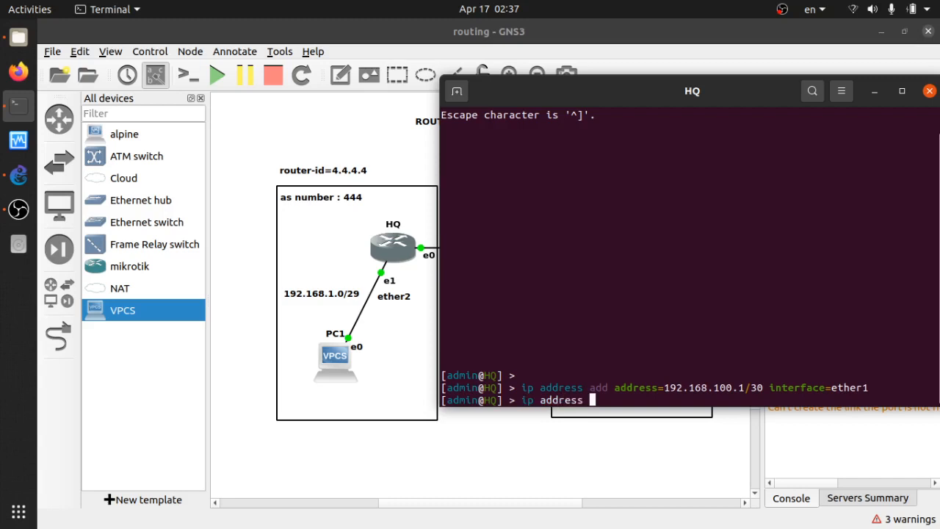
type("print")
key("Return")
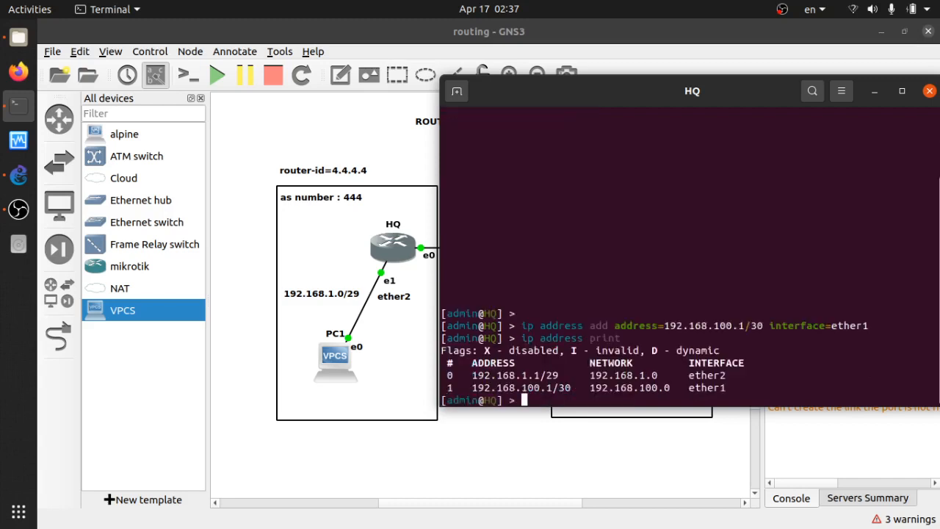
left_click_drag(756, 102, 640, 108)
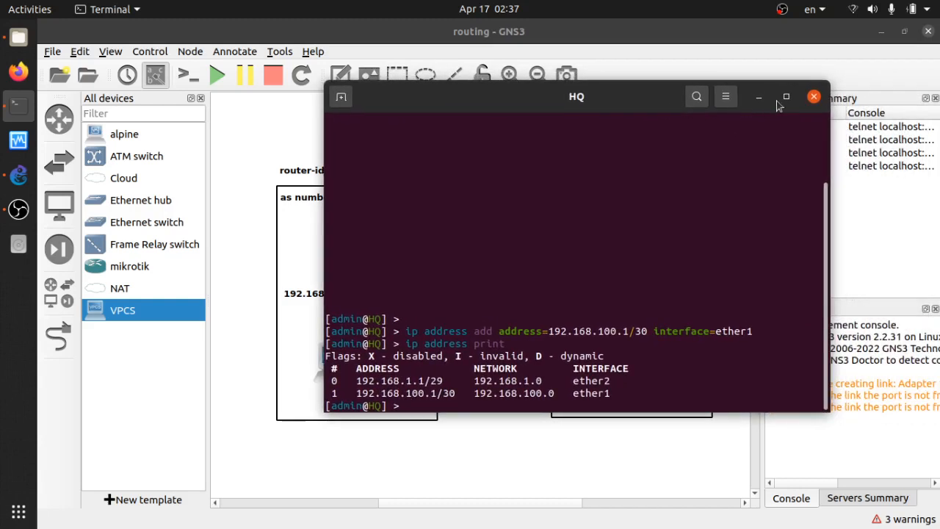
left_click(814, 96)
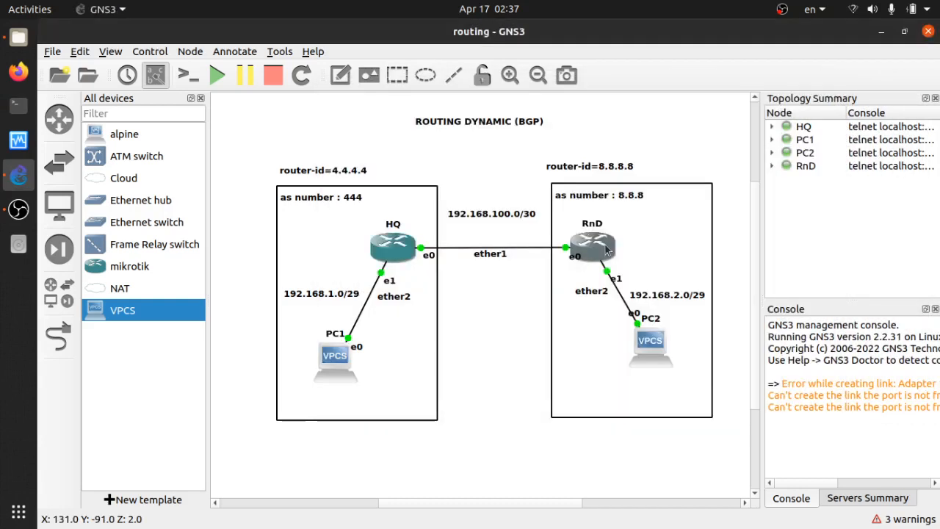
Open RnD's console and add IP address 192.168.100.2/30 on interface ether1
double_click(607, 251)
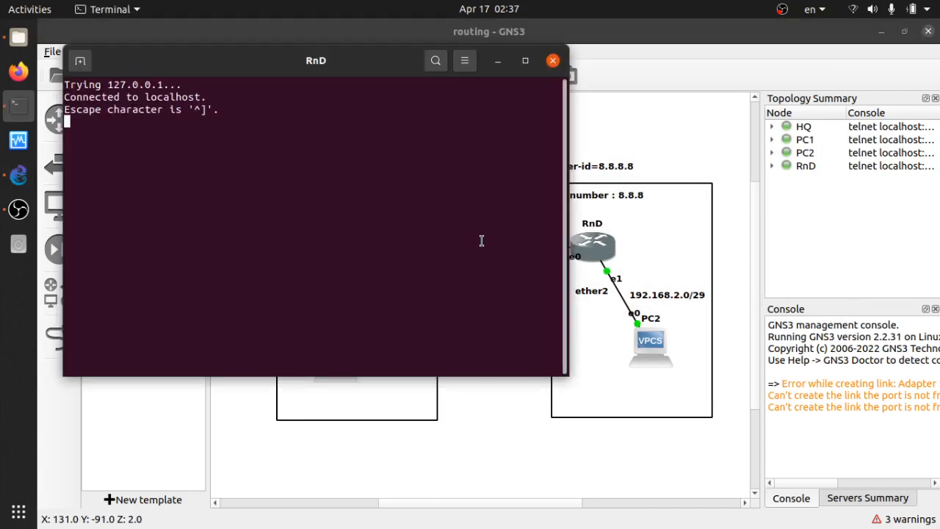
key("Return")
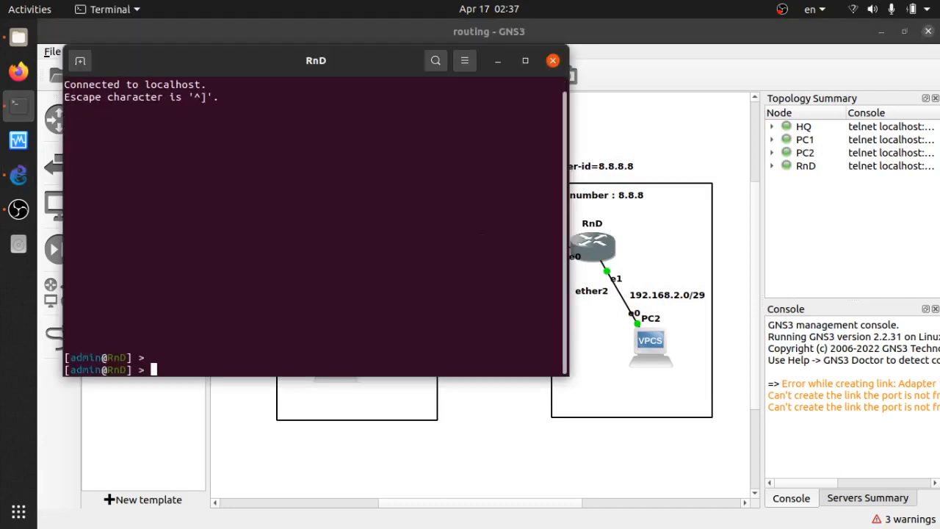
type("ip address add address=")
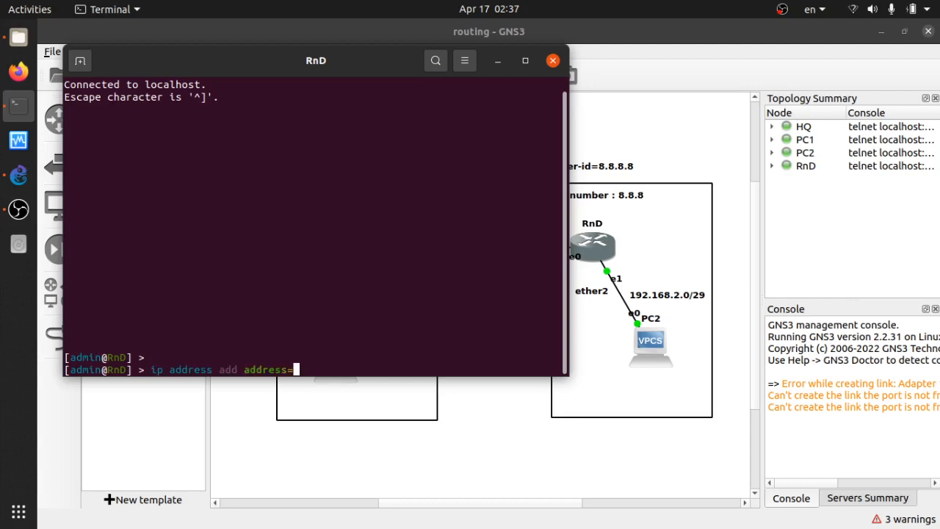
type("192.168.100.1")
key("BackSpace")
type("2")
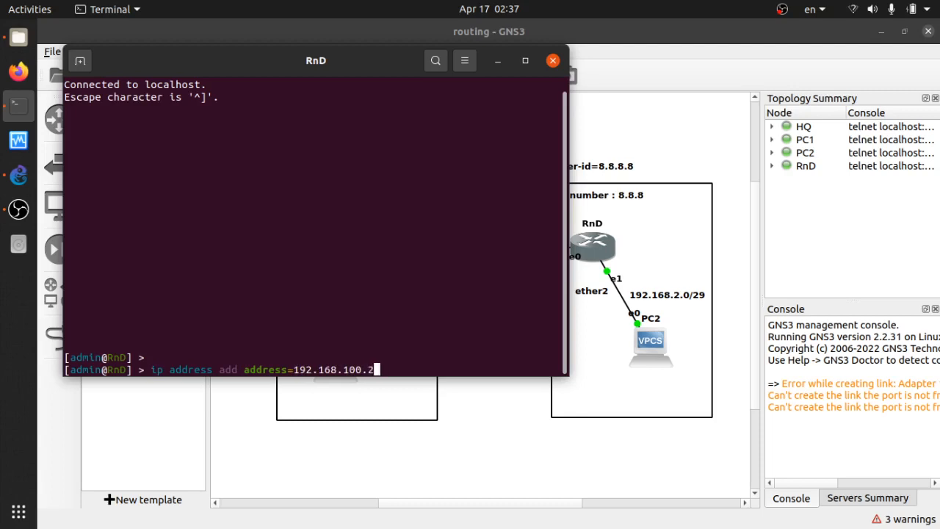
type("/30")
key("alt+Tab")
key("alt+Tab")
type("interface=")
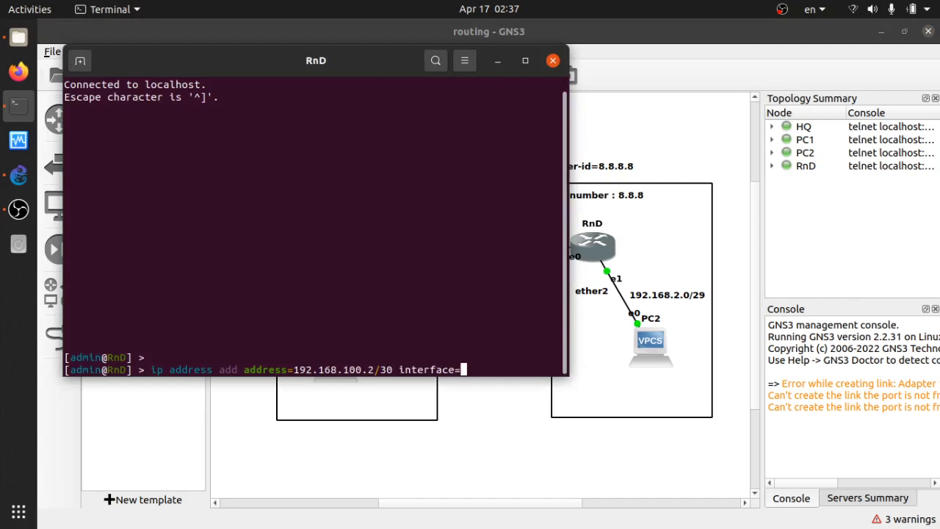
type("e")
type("ther1")
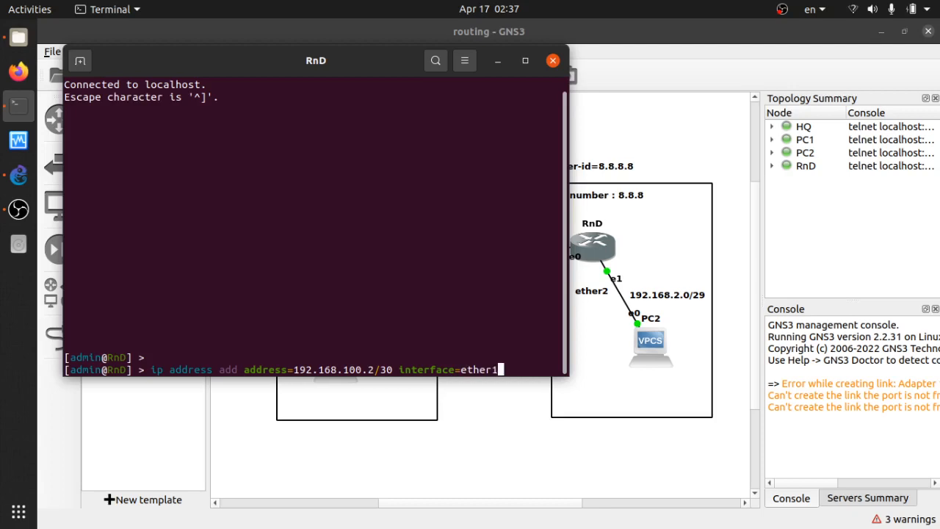
key("Return")
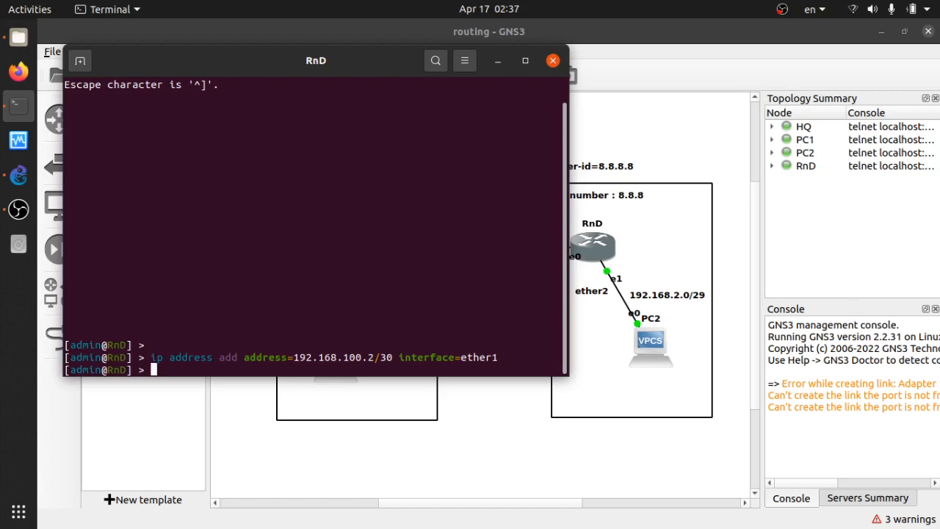
Print RnD's IP address list
key("Return")
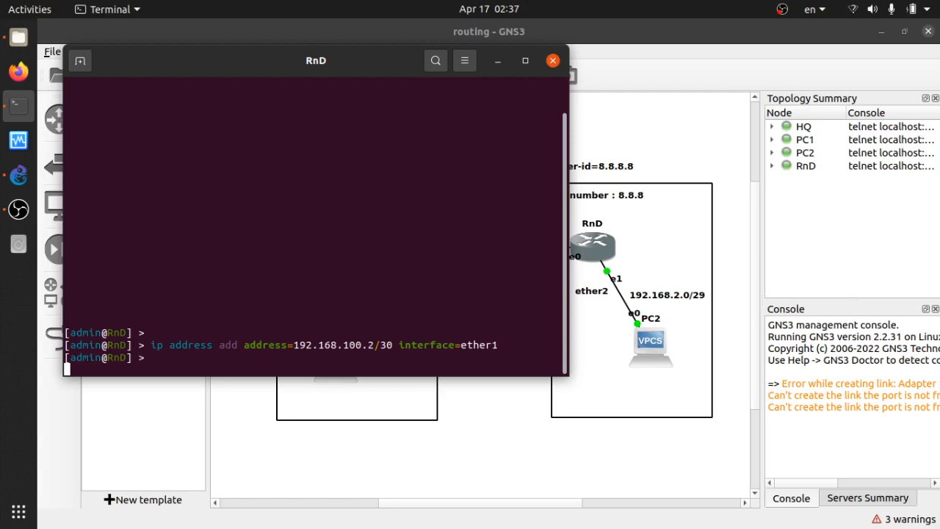
type("ip add")
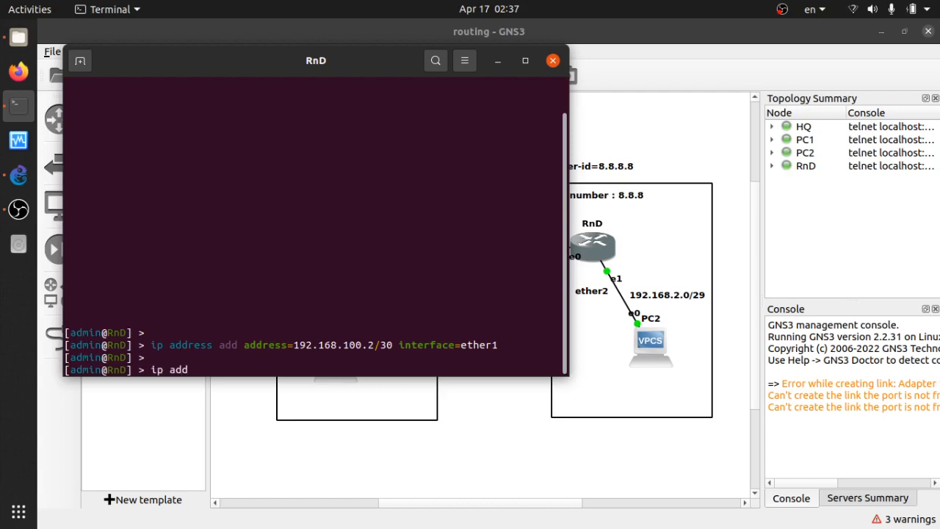
type("ress print")
key("Return")
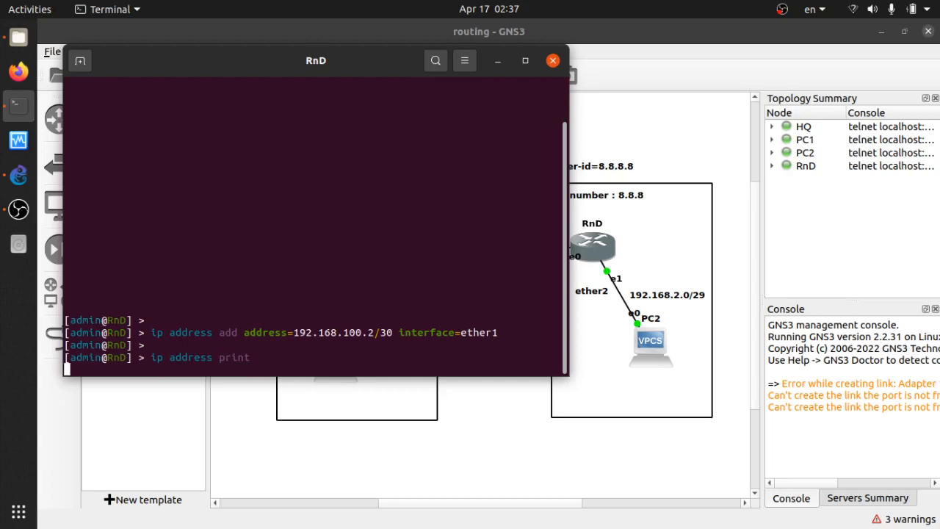
key("Return")
key("Return")
key("Return")
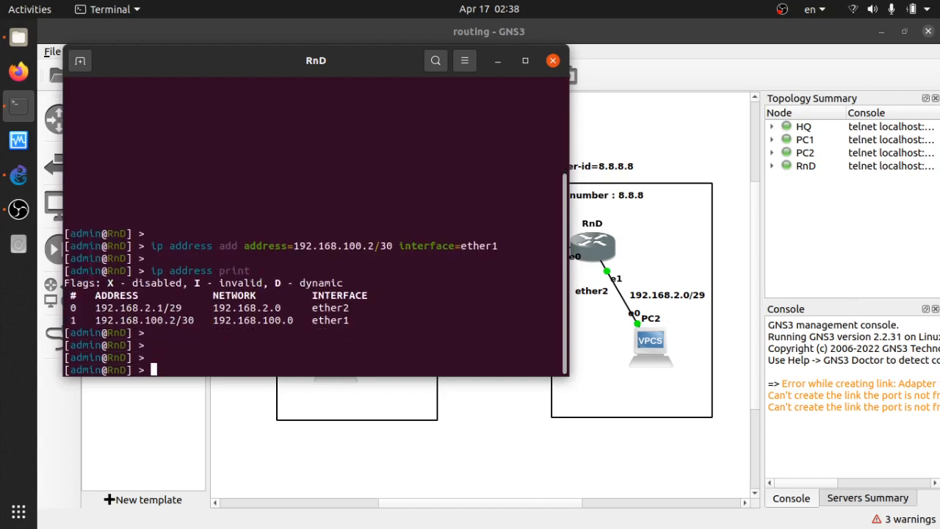
Ping HQ at 192.168.100.1 from RnD, stop the ping and close the RnD console
type("ping 192.168.")
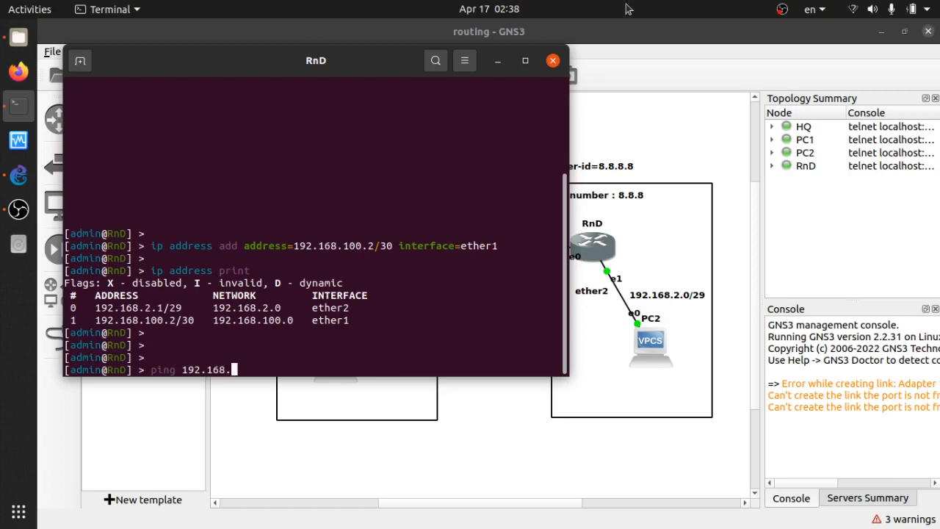
left_click_drag(339, 73, 761, 113)
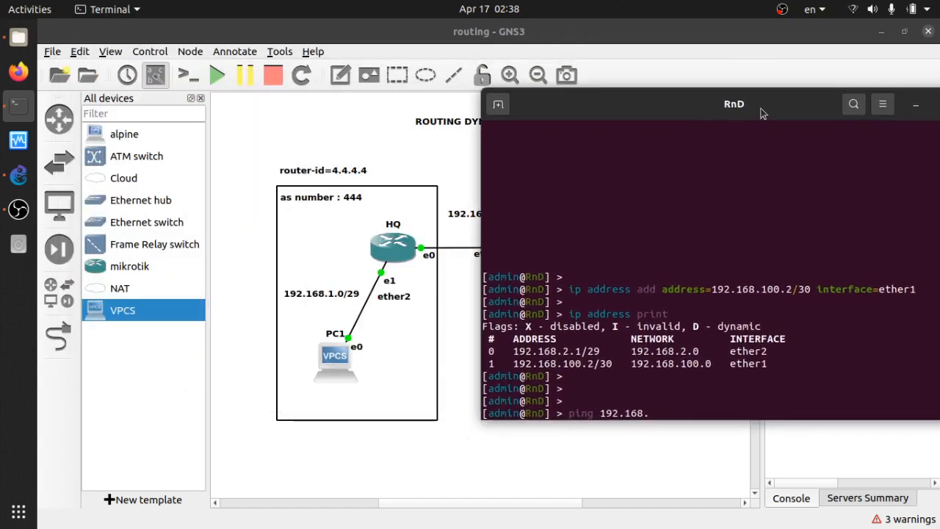
type("100.1")
key("Return")
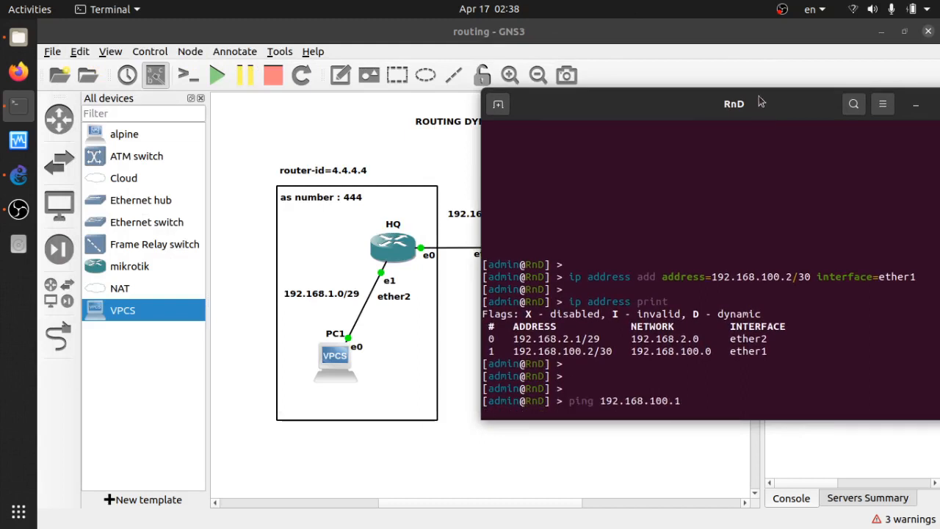
left_click_drag(763, 106, 580, 97)
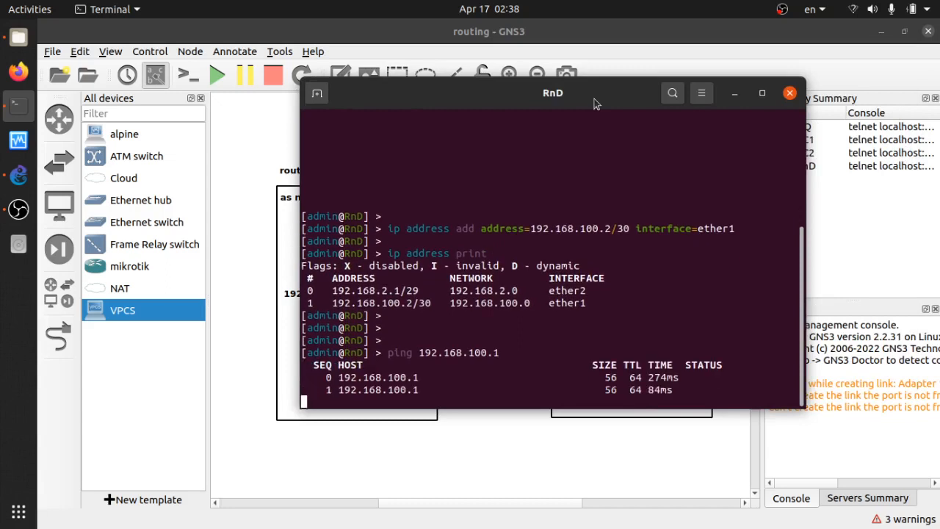
key("ctrl+c")
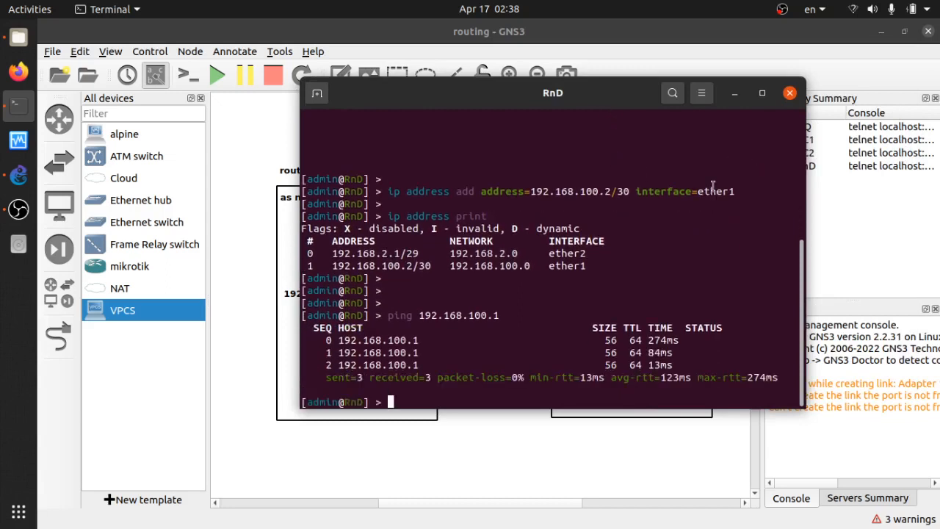
left_click(790, 94)
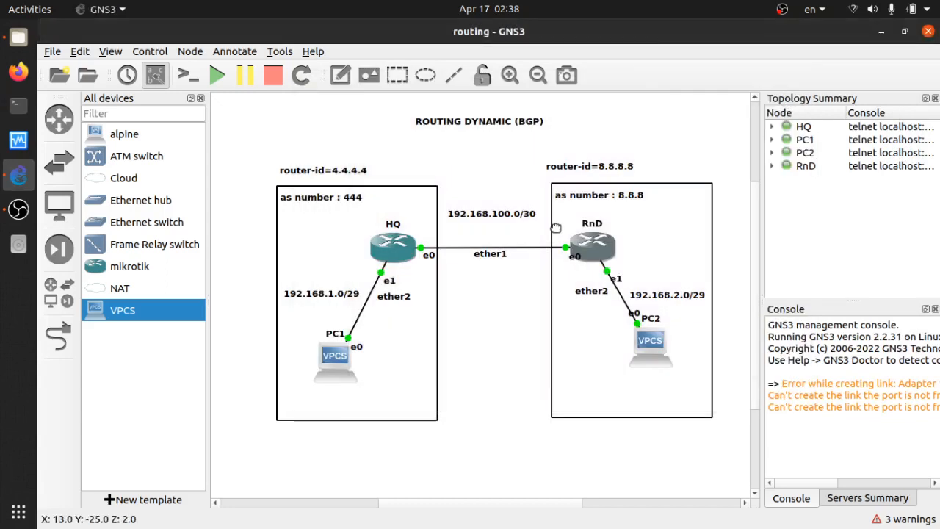
Open PC1's console and ping 192.168.2.6
left_click(528, 321)
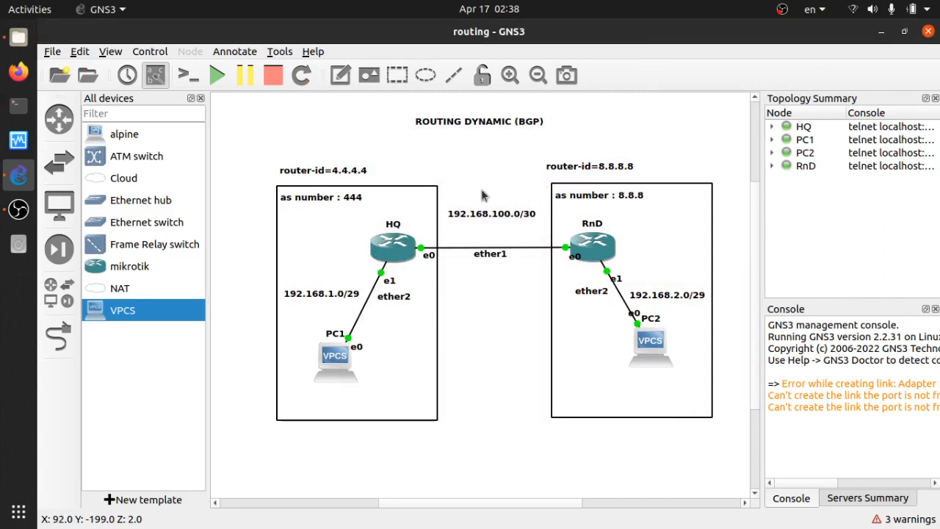
left_click(337, 369)
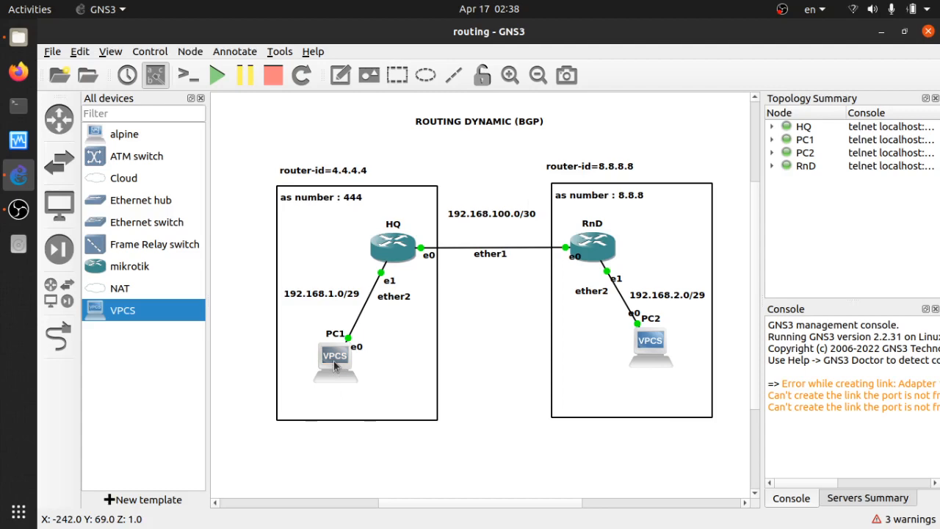
double_click(334, 365)
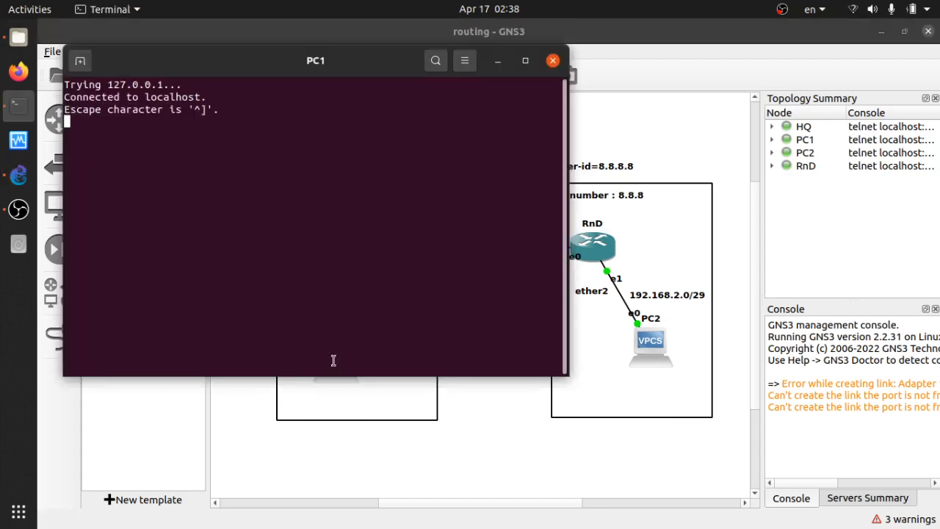
key("Return")
key("Return")
type("ping 19")
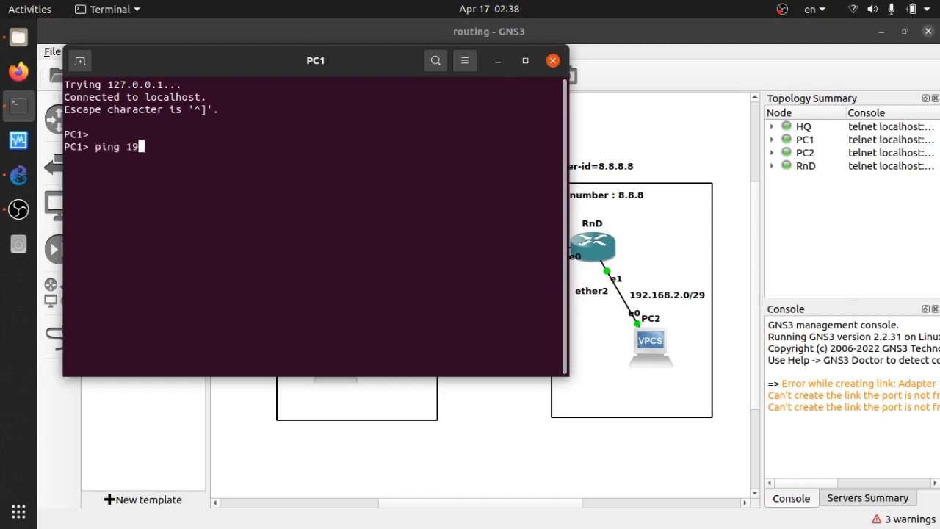
type("2.168.2.6")
key("Return")
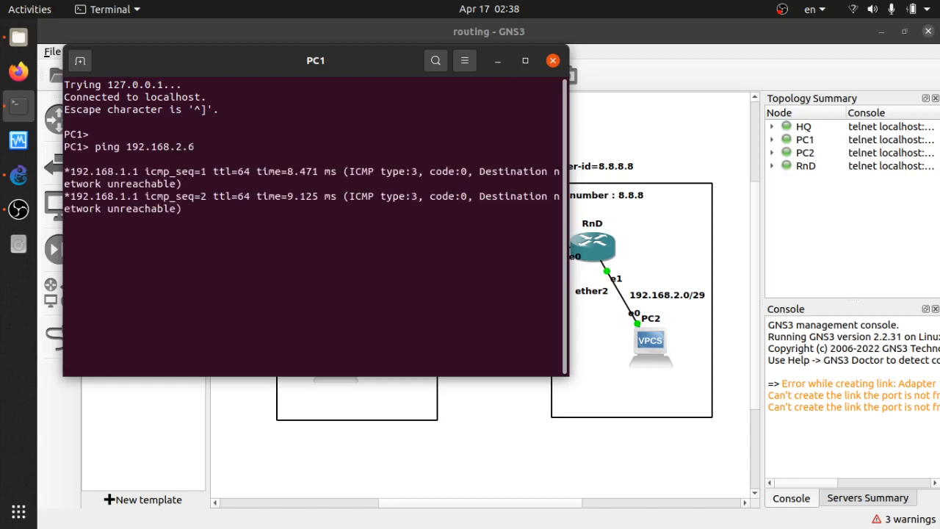
Stop the ping and ping the HQ gateway 192.168.1.1 from PC1
key("ctrl+c")
key("Return")
key("Return")
type("p")
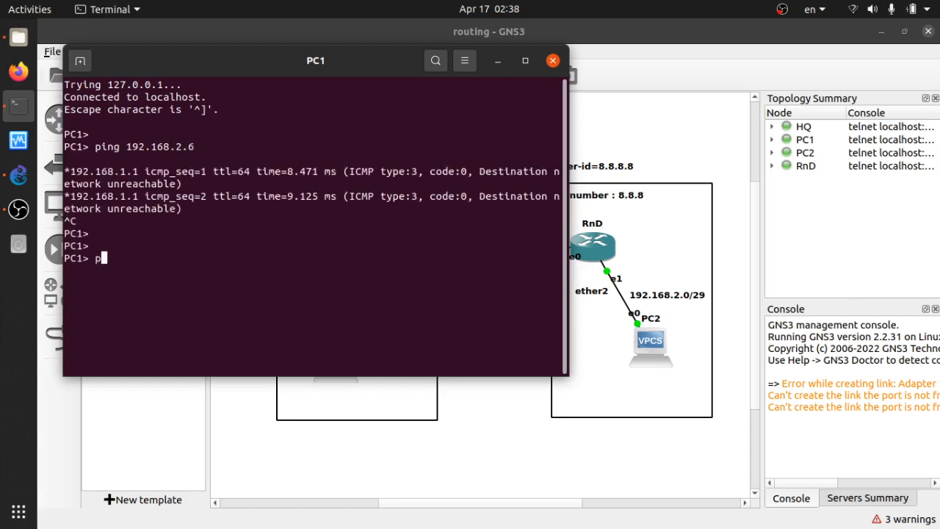
type("ing 192.168.1.1")
key("Return")
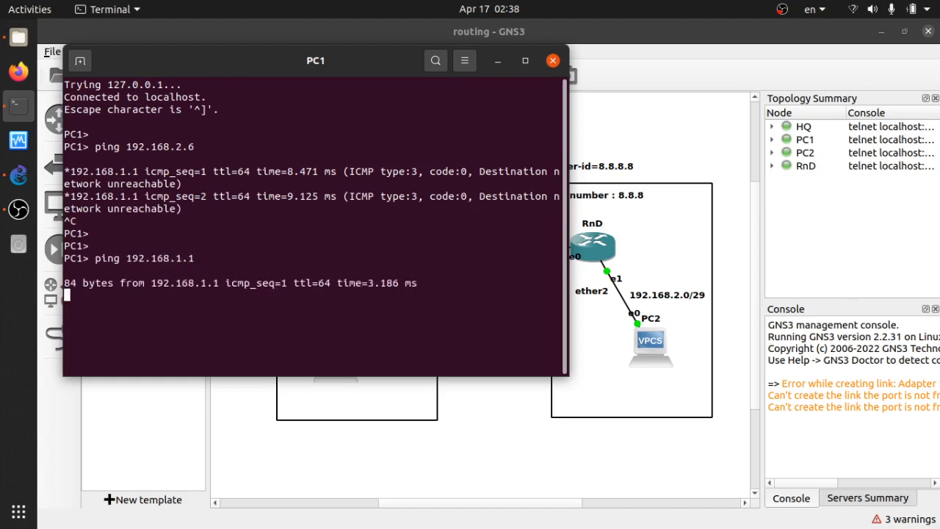
Stop the ping, then ping 192.168.100.1 from PC1 and stop it
key("ctrl+c")
key("Up")
key("Left")
key("Left")
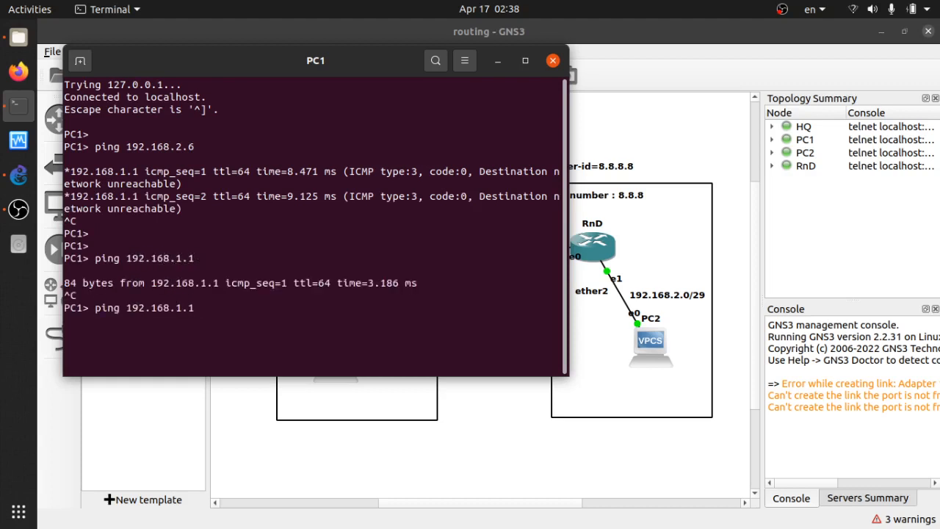
type("00")
key("Return")
key("ctrl+c")
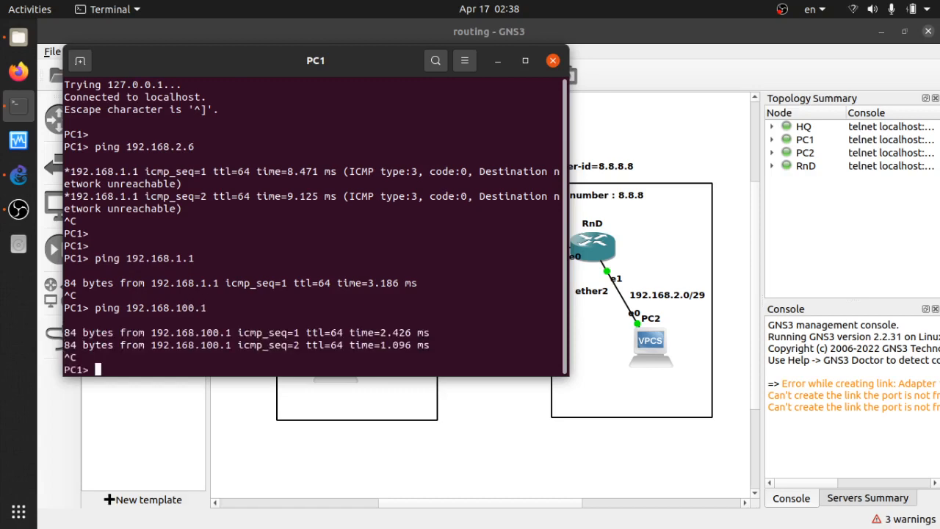
Ping 192.168.100.2 from PC1, stop the ping and close the PC1 console
key("Return")
key("Return")
key("Up")
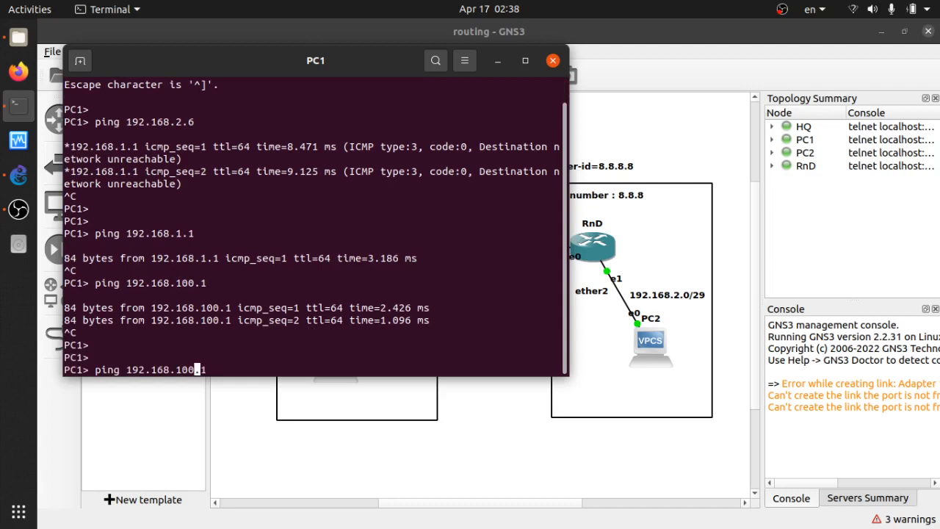
key("BackSpace")
type("2")
key("Return")
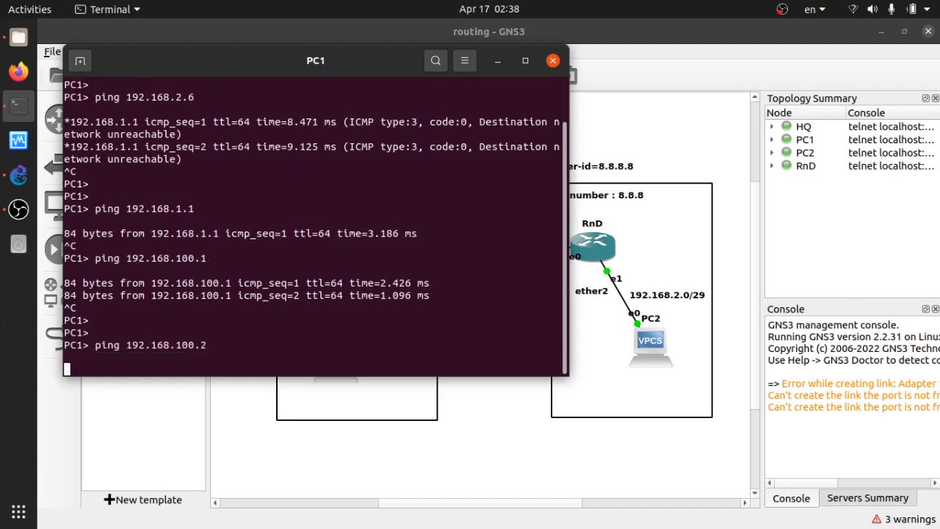
key("ctrl+c")
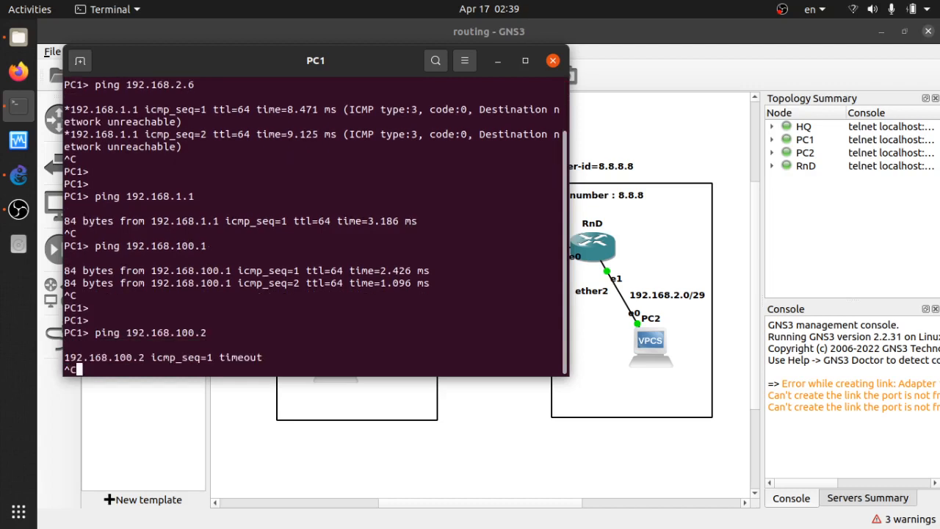
key("Return")
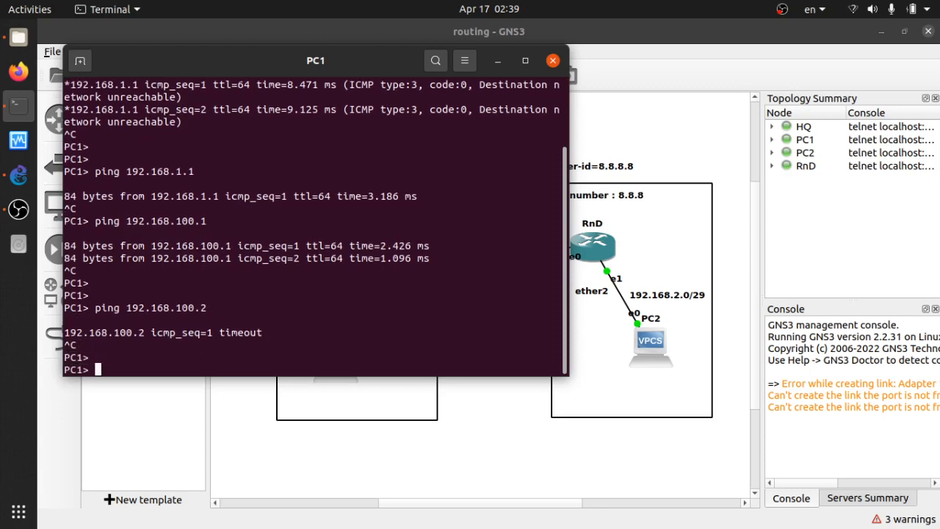
left_click(553, 61)
Open HQ's console and bring up its command prompt
left_click(480, 177)
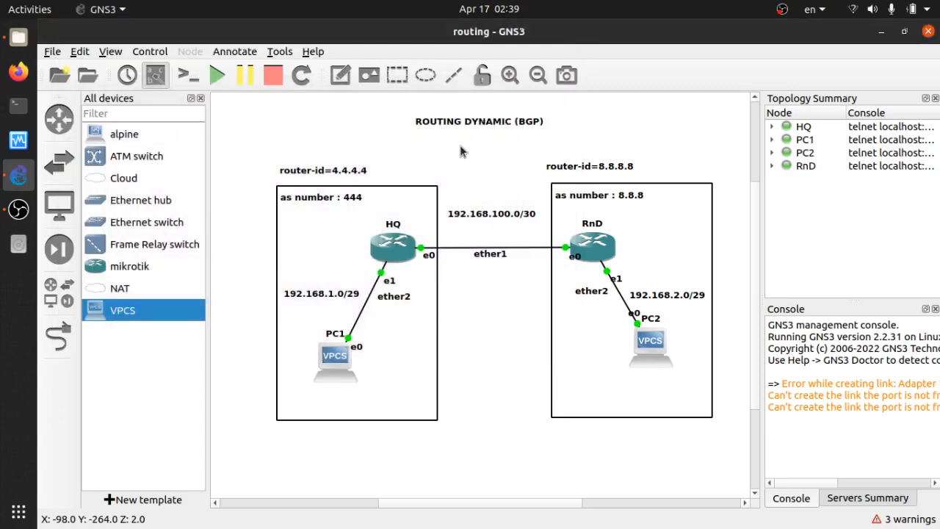
left_click(399, 256)
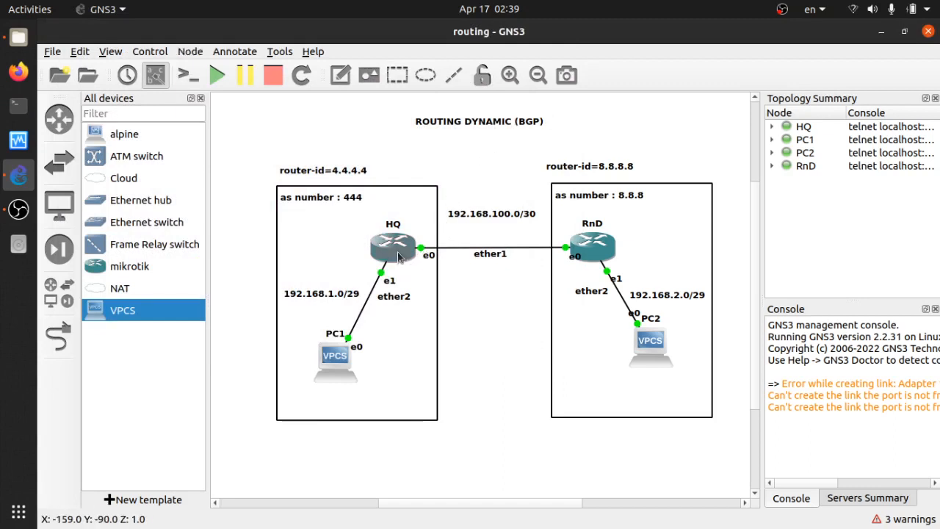
double_click(399, 255)
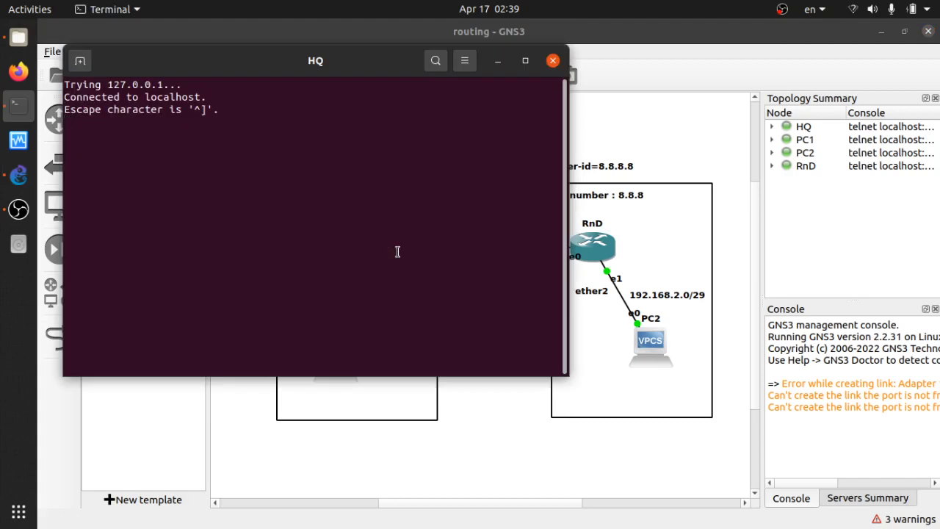
key("Return")
key("Return")
key("Return")
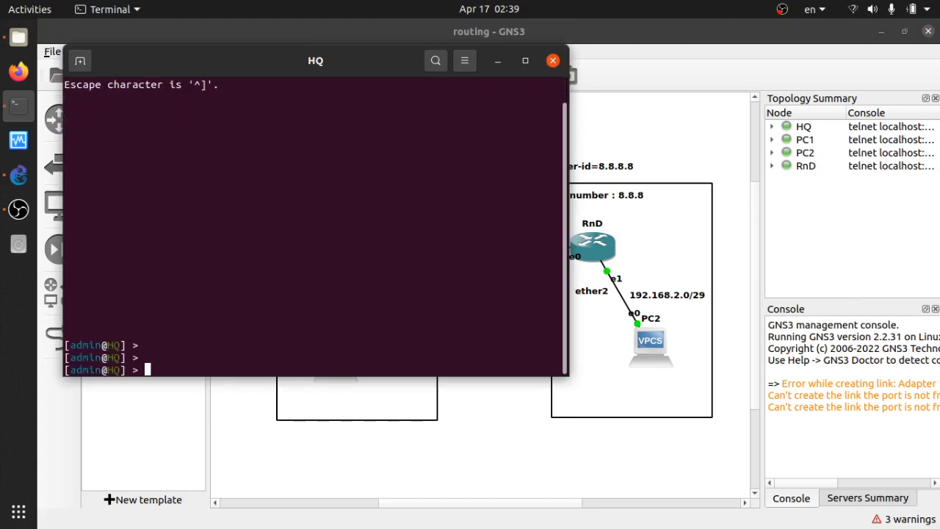
List the available routing and routing bgp subcommands in HQ's console
left_click_drag(342, 57, 700, 142)
type("routing")
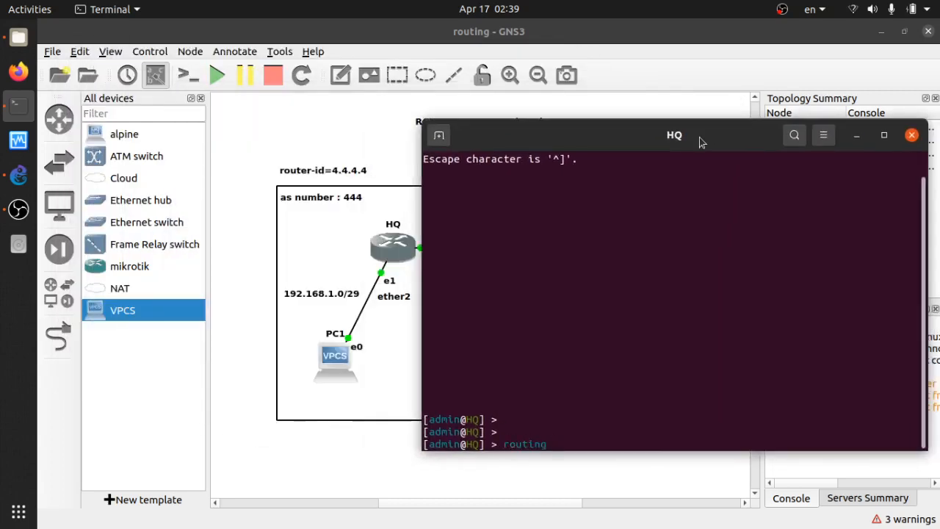
key("question")
key("Tab")
key("Tab")
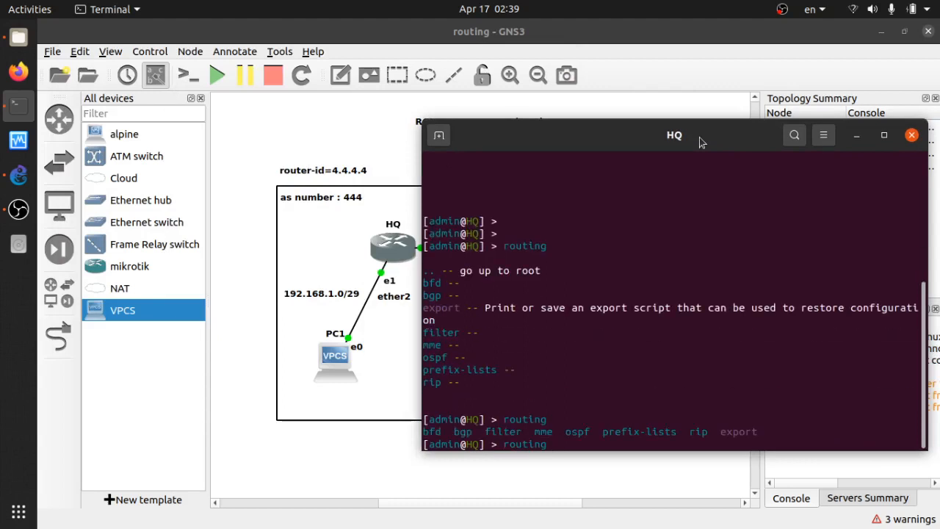
type("bgp")
key("Tab")
key("Tab")
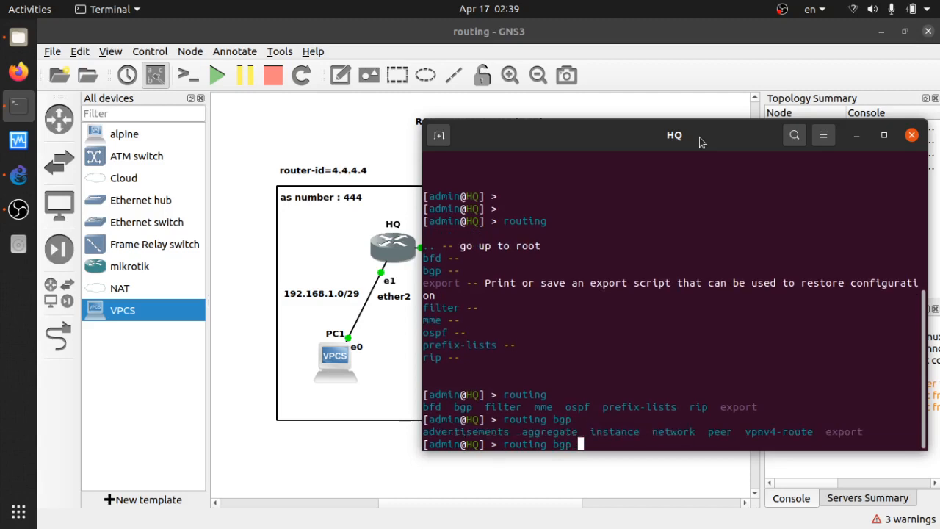
Set the router-id of HQ's BGP instance 0 to 4.4.4.4
type("instance ")
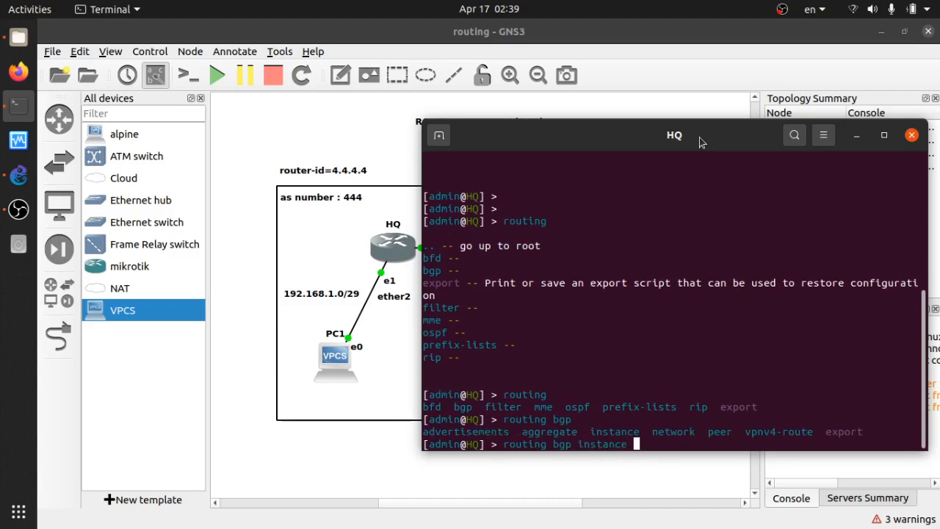
type("set 0 router")
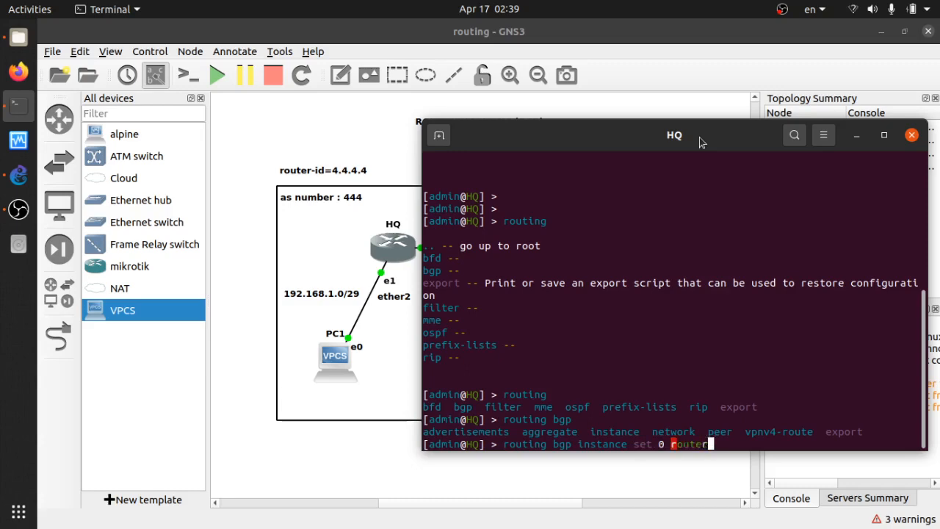
key("Tab")
left_click_drag(686, 139, 666, 108)
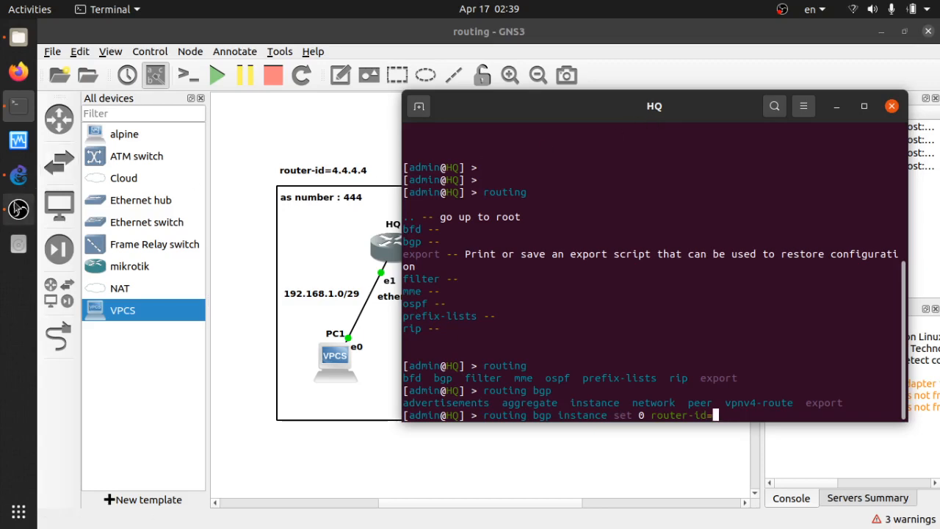
left_click(18, 209)
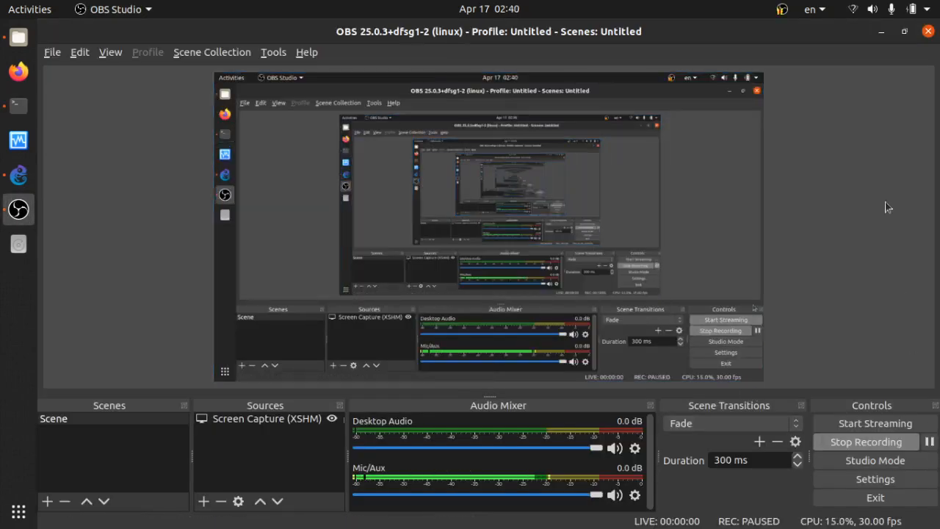
left_click(881, 31)
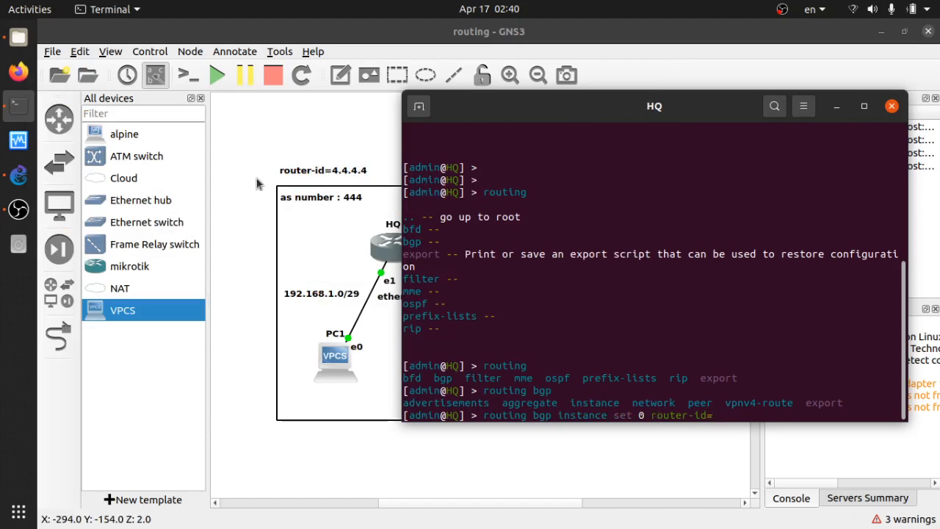
left_click_drag(514, 99, 531, 112)
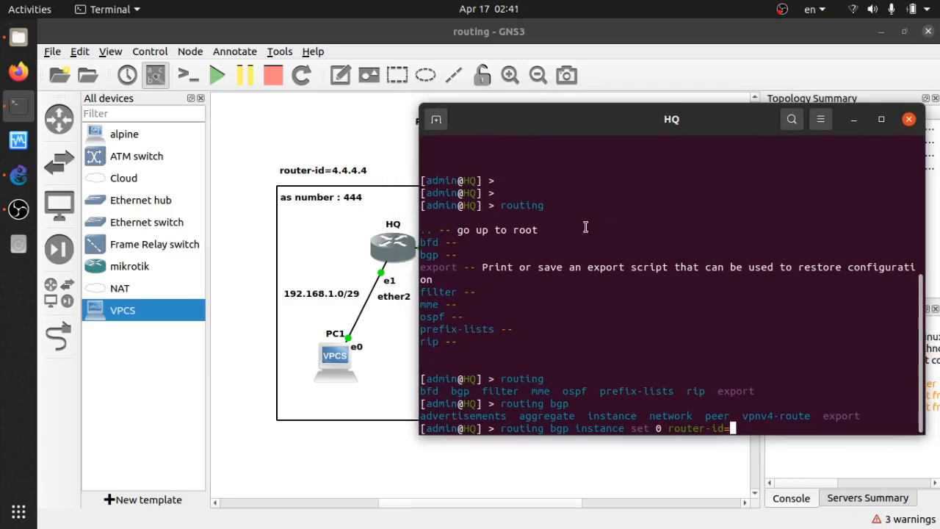
left_click(363, 208)
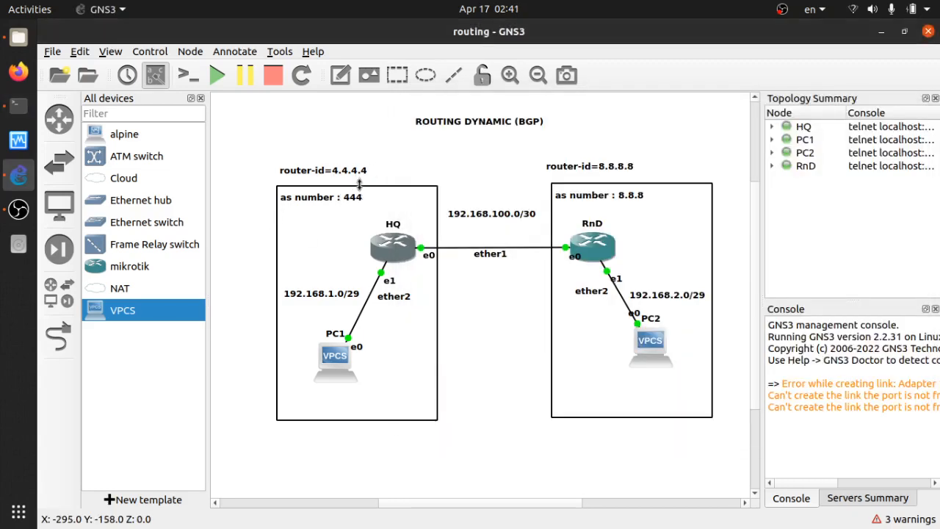
key("alt+Tab")
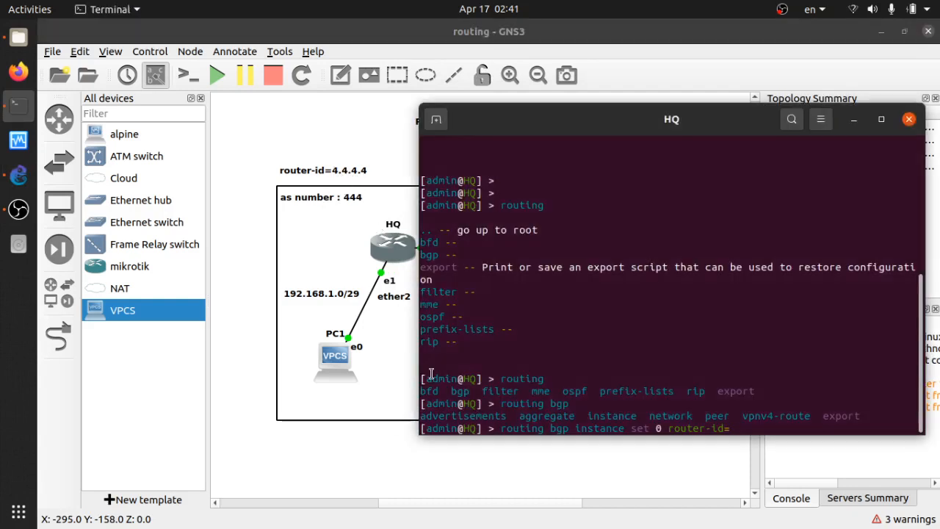
type("4.4.4.4")
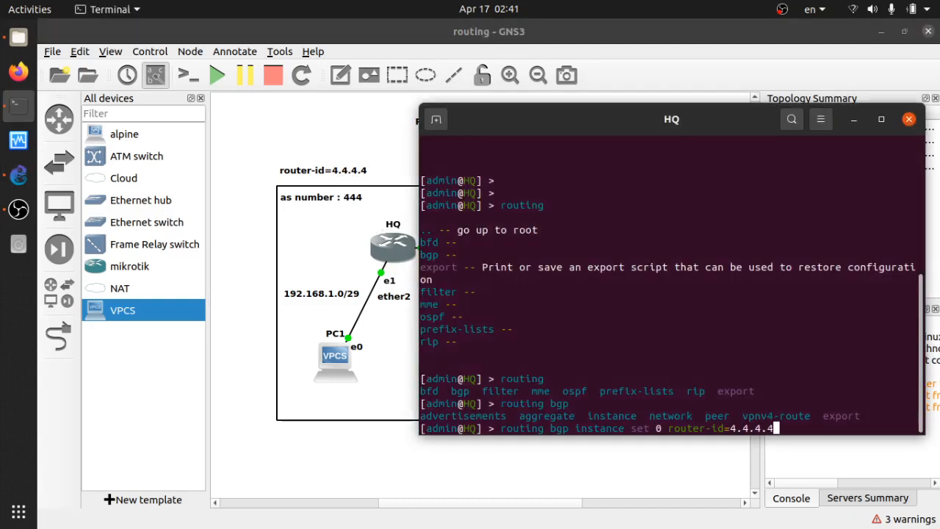
key("Return")
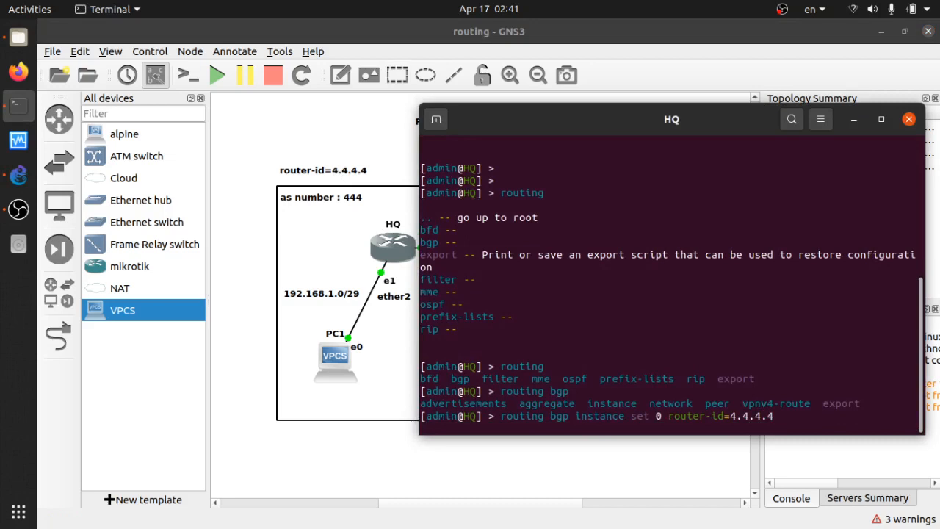
key("Return")
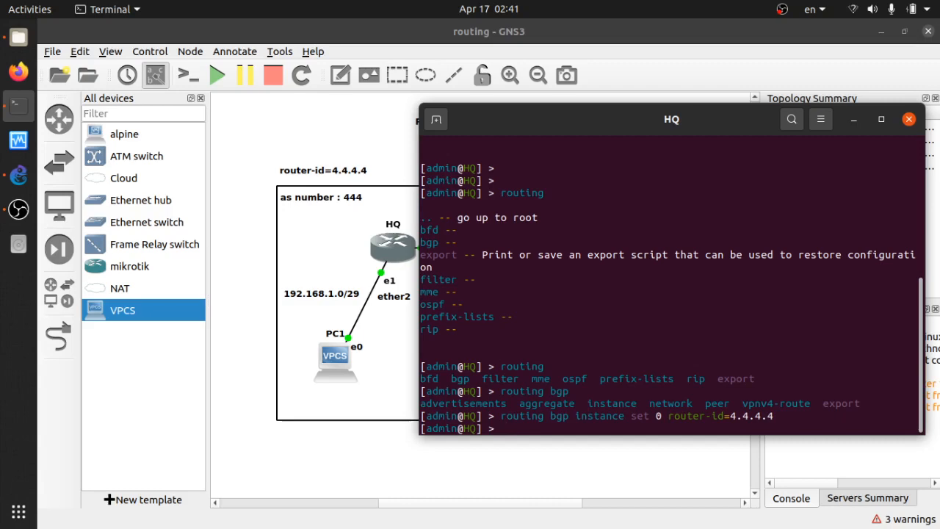
Try to remove HQ's default BGP instance 0
type("routing bgp instance")
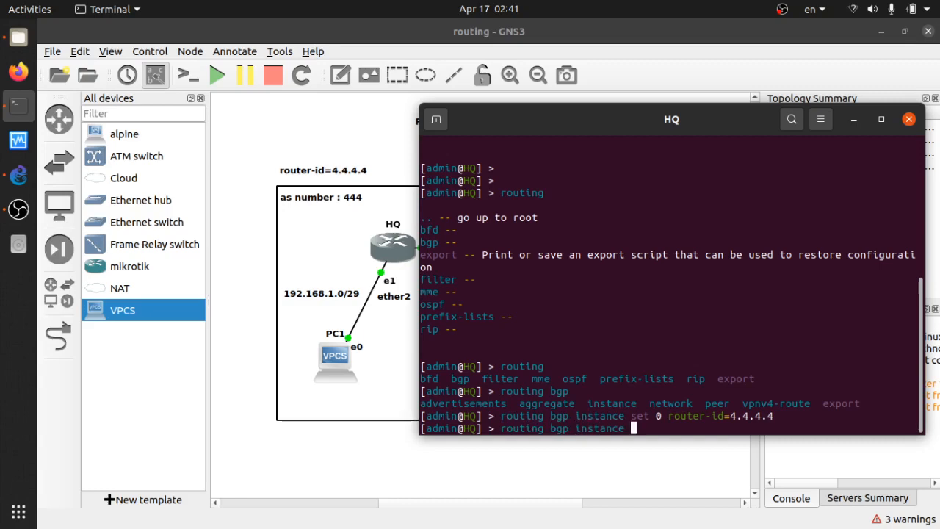
key("Tab")
key("Tab")
type("remove")
key("Tab")
key("Tab")
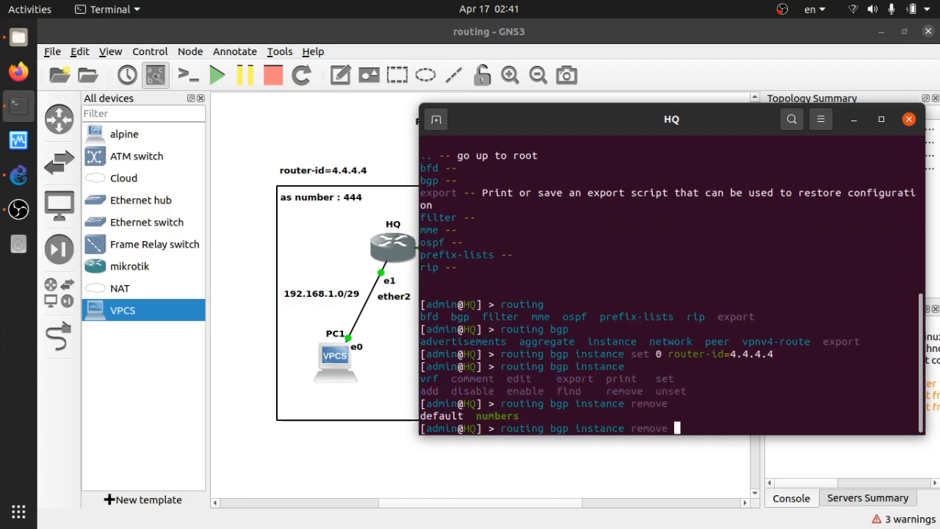
type("numbers=default")
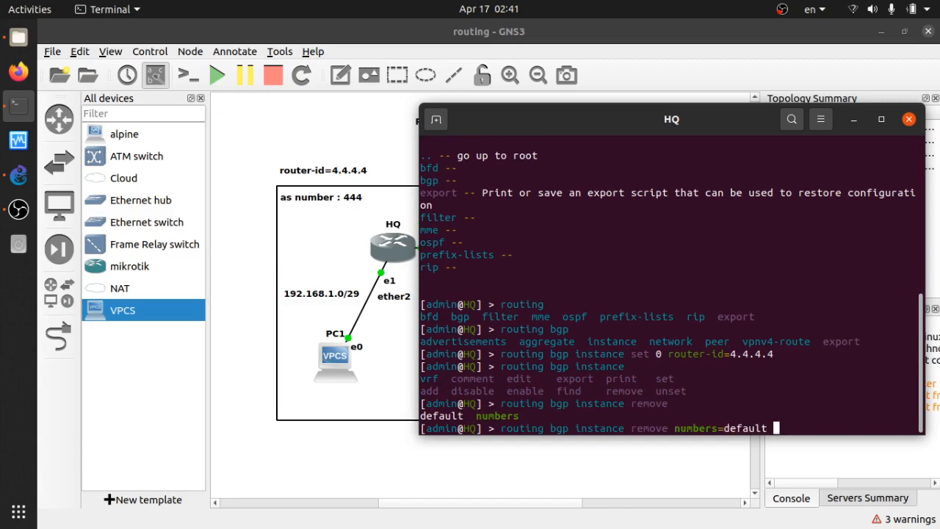
key("BackSpace")
key("BackSpace")
key("BackSpace")
key("BackSpace")
key("BackSpace")
key("BackSpace")
key("BackSpace")
key("BackSpace")
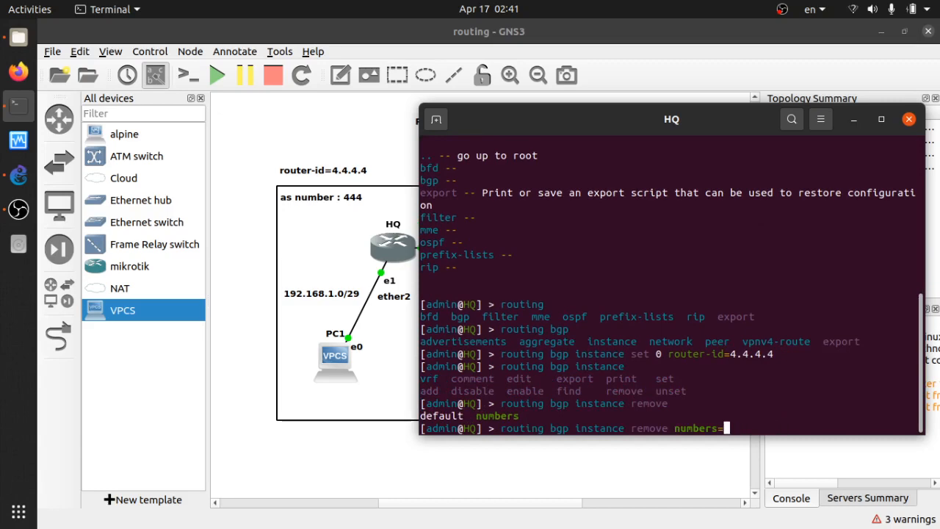
key("BackSpace")
key("BackSpace")
key("BackSpace")
key("BackSpace")
key("BackSpace")
key("BackSpace")
key("BackSpace")
key("BackSpace")
key("BackSpace")
key("BackSpace")
key("BackSpace")
key("BackSpace")
key("BackSpace")
key("BackSpace")
key("BackSpace")
type("remove nu")
key("Tab")
type("0")
key("Return")
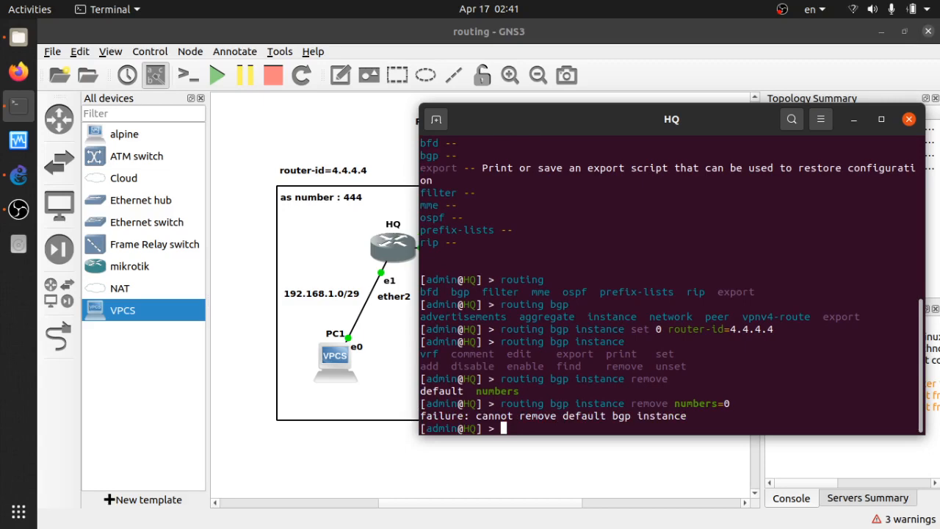
Set HQ's BGP instance 0 with router-id 4.4.4.4 and AS number 444
key("Up")
key("Up")
key("Up")
key("Down")
type("as")
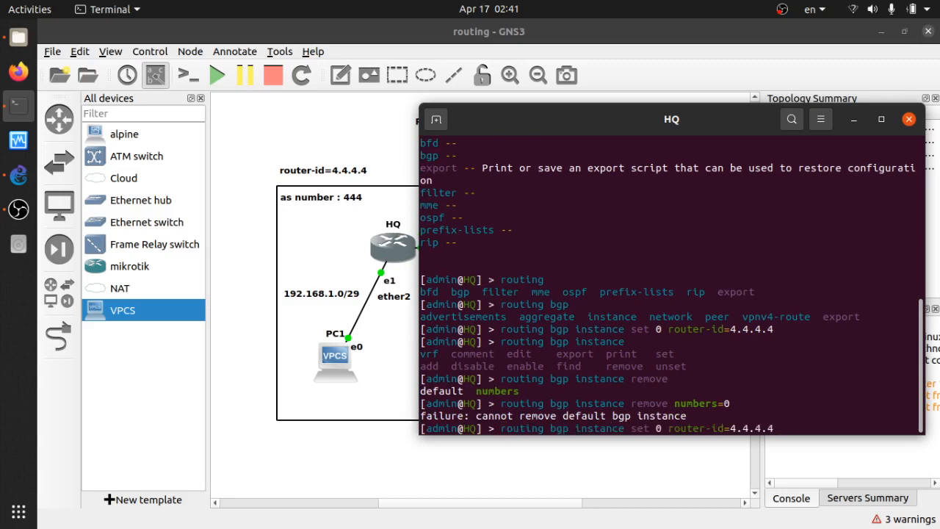
type("=")
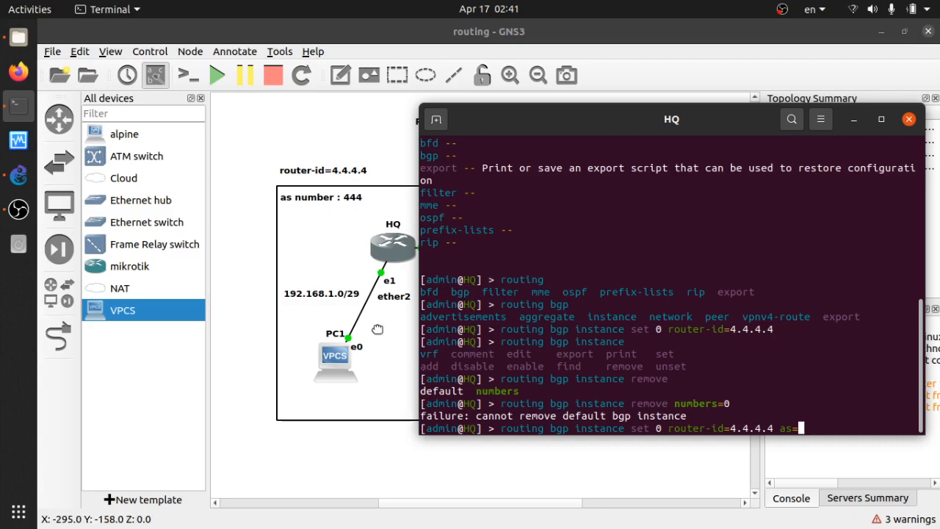
type("444")
key("Return")
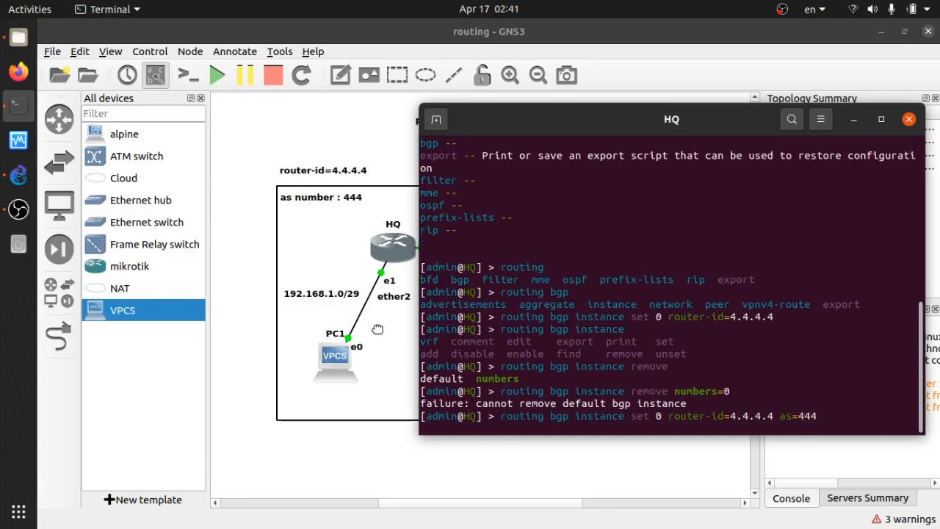
Print HQ's BGP instance settings
key("Return")
key("Return")
type("routi")
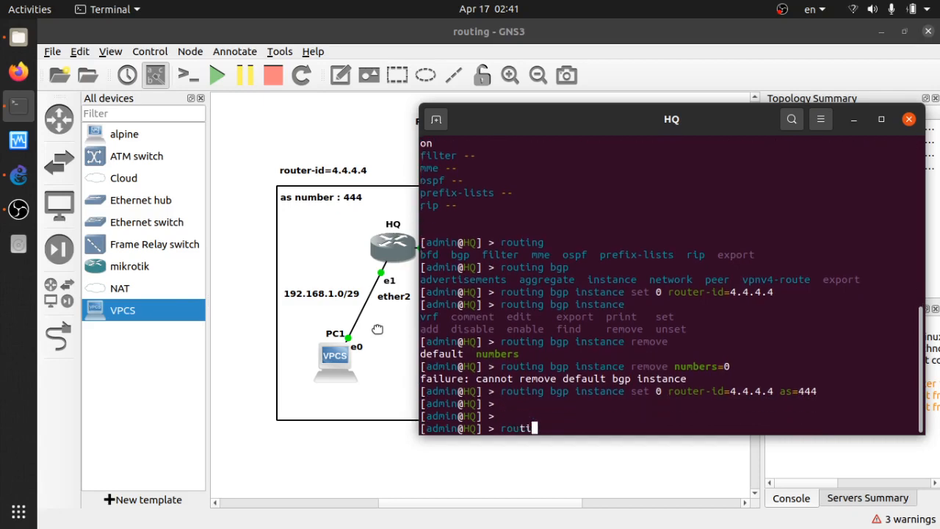
type("ng bgp ")
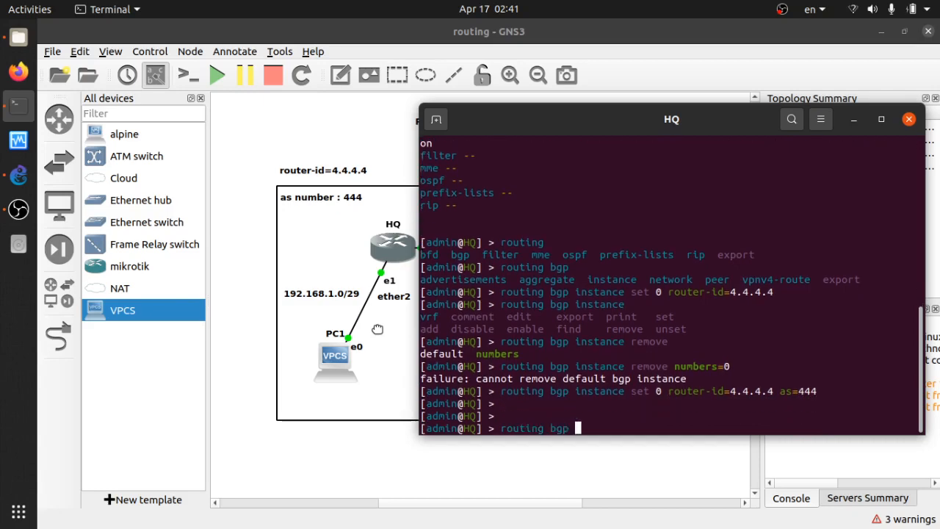
type("instance print")
key("Return")
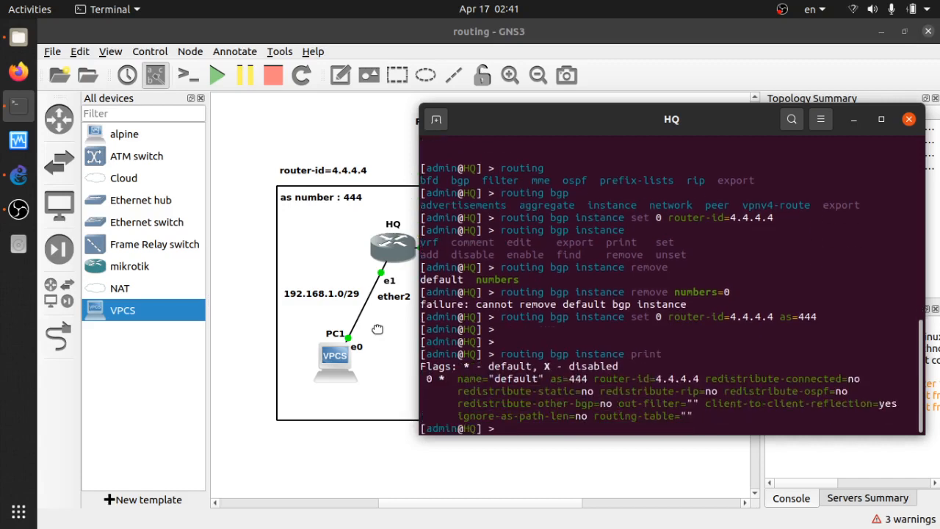
key("Return")
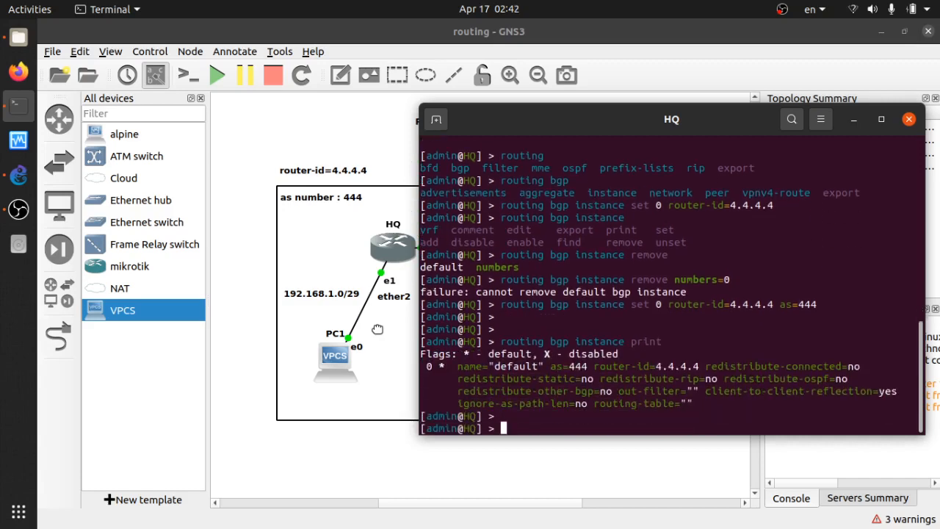
Begin adding a BGP peer on HQ, starting the remote-address parameter
key("Return")
key("Return")
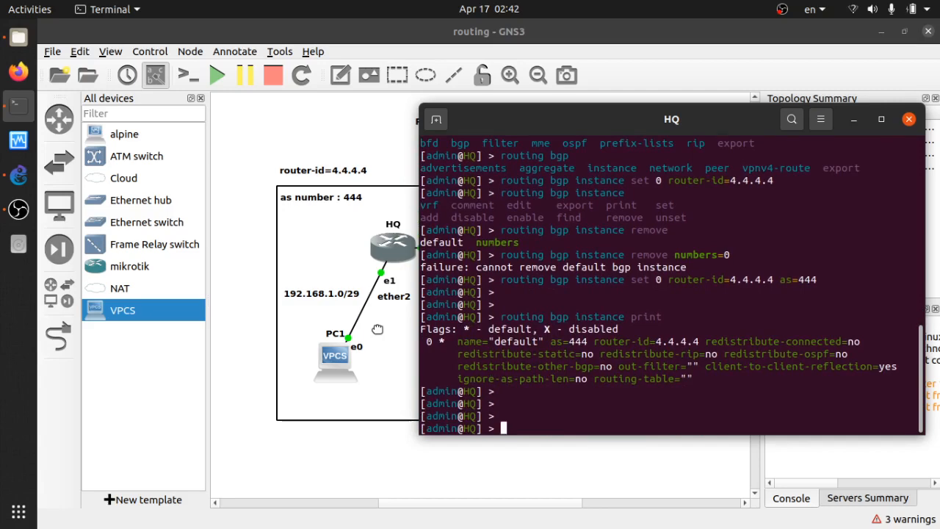
type("r")
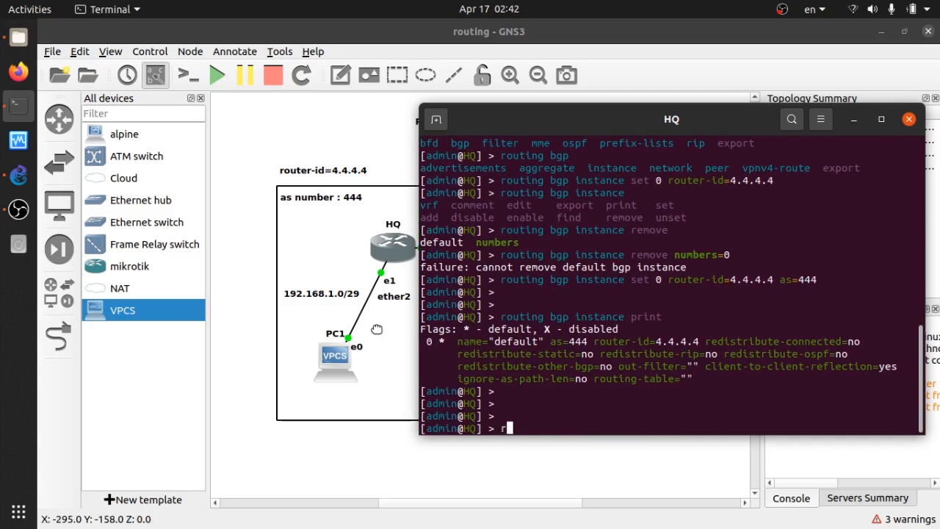
type("outing bgp")
key("Tab")
key("Tab")
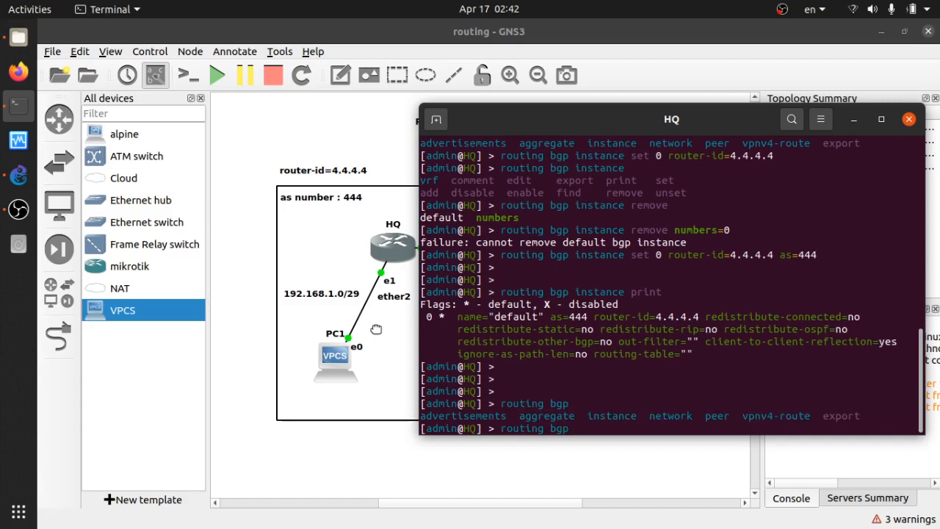
double_click(718, 417)
left_click(721, 379)
type("peer add re")
key("Tab")
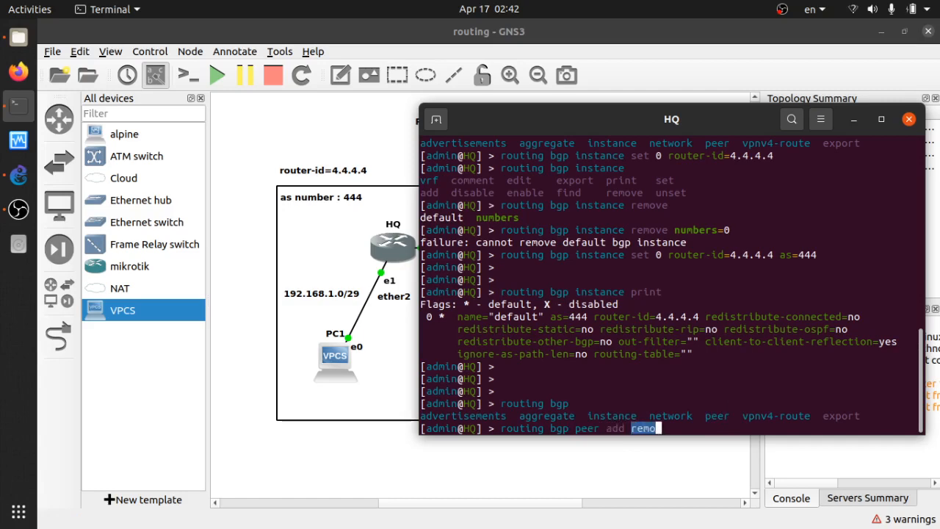
key("Tab")
type("te-ad")
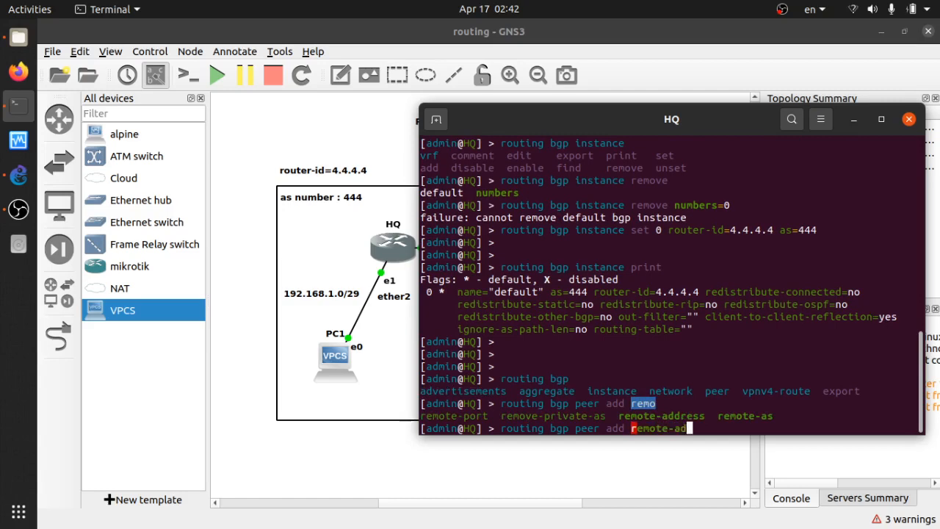
key("Tab")
left_click_drag(722, 139, 543, 301)
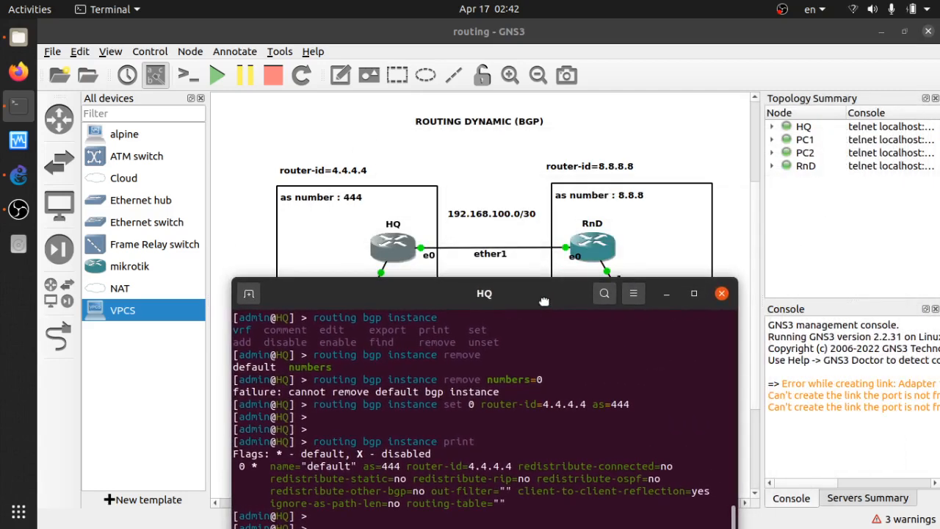
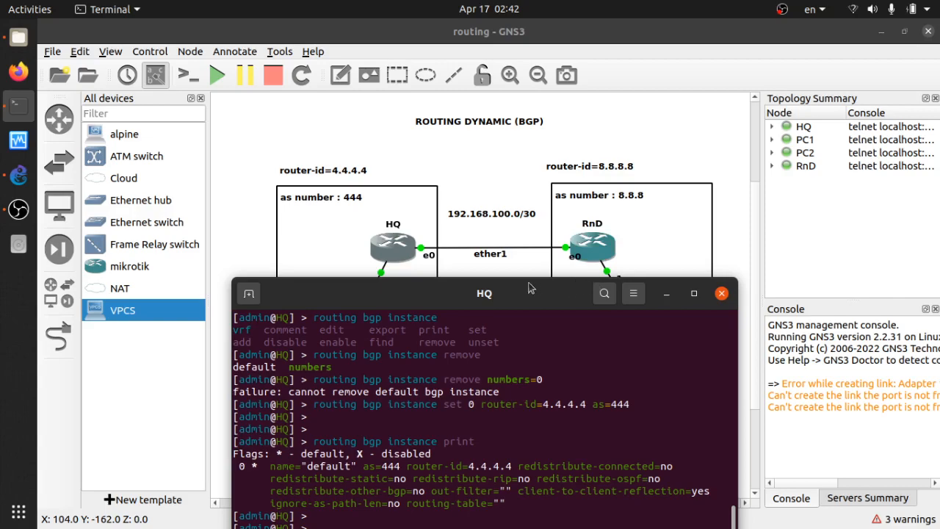
Enter remote-address 192.168.100.2 for HQ's new BGP peer and start the remote-as parameter
left_click_drag(493, 300, 498, 361)
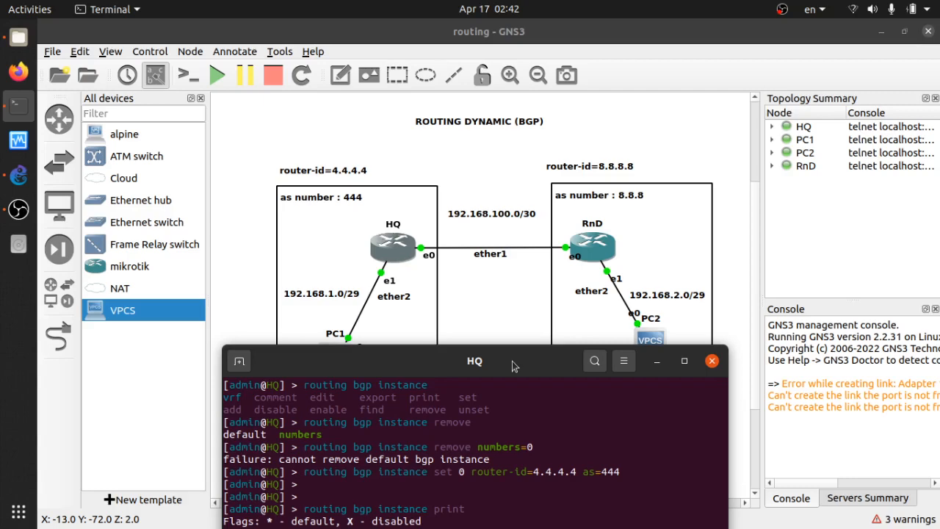
left_click_drag(513, 366, 526, 125)
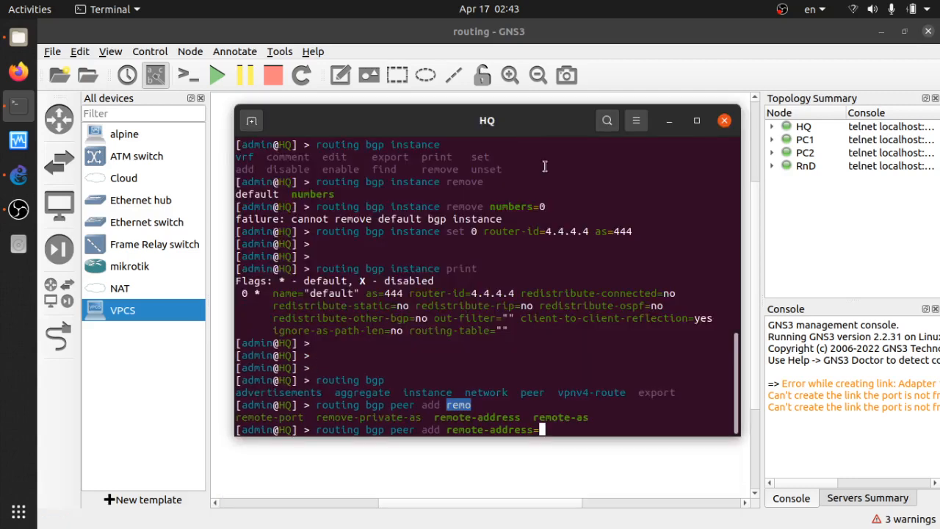
type("192.168.100.1")
type(" remo")
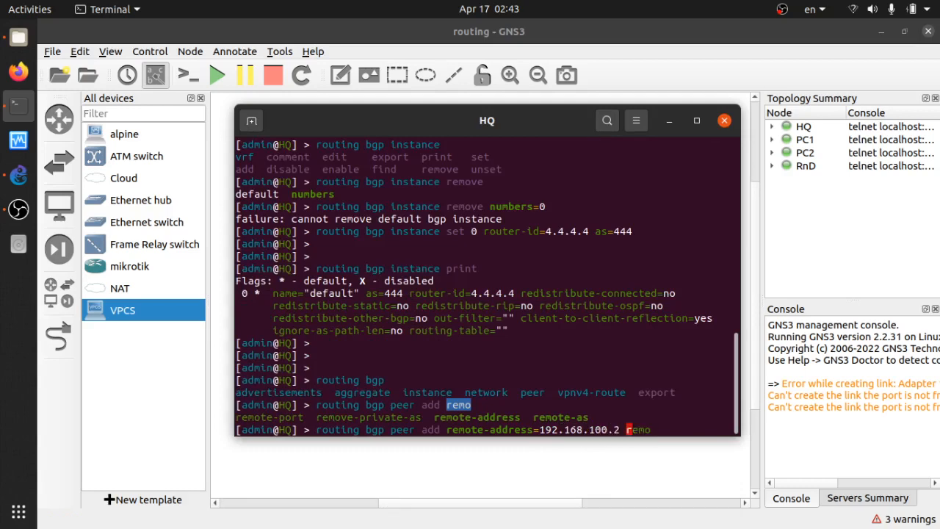
type("te-as=")
Edit RnD's AS number label in the topology diagram to read as number : 888
left_click_drag(534, 118, 627, 218)
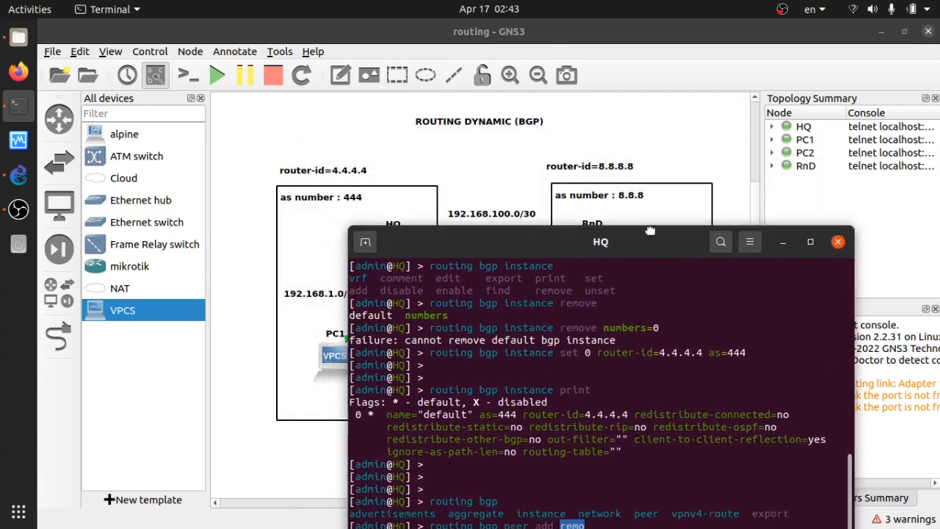
left_click(646, 189)
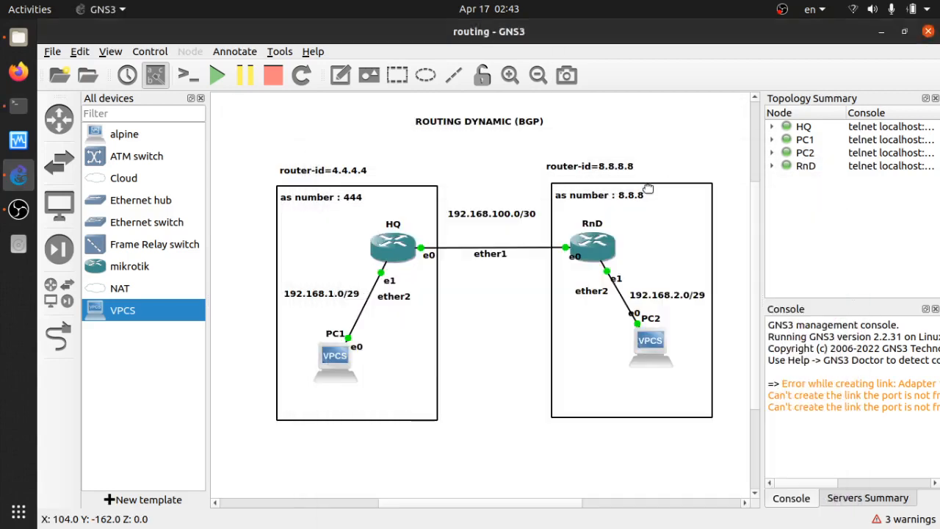
double_click(637, 195)
left_click(638, 200)
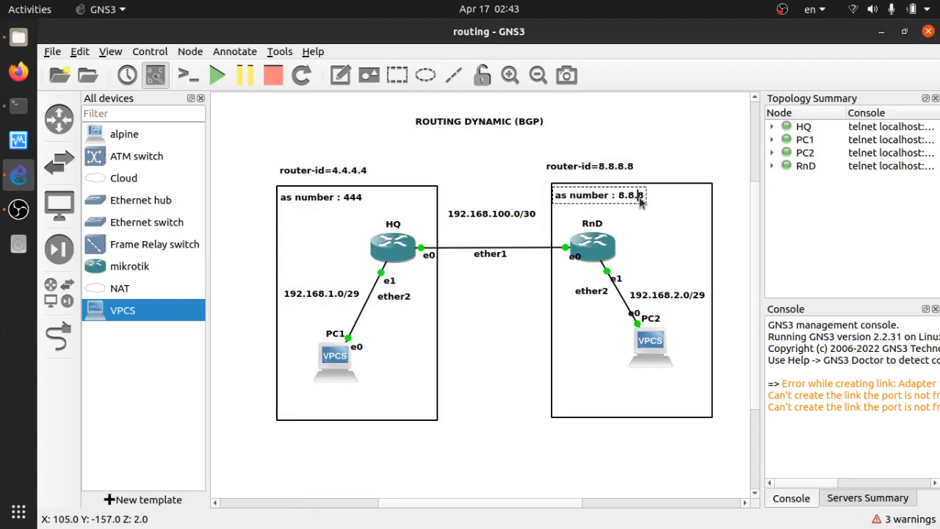
key("BackSpace")
key("BackSpace")
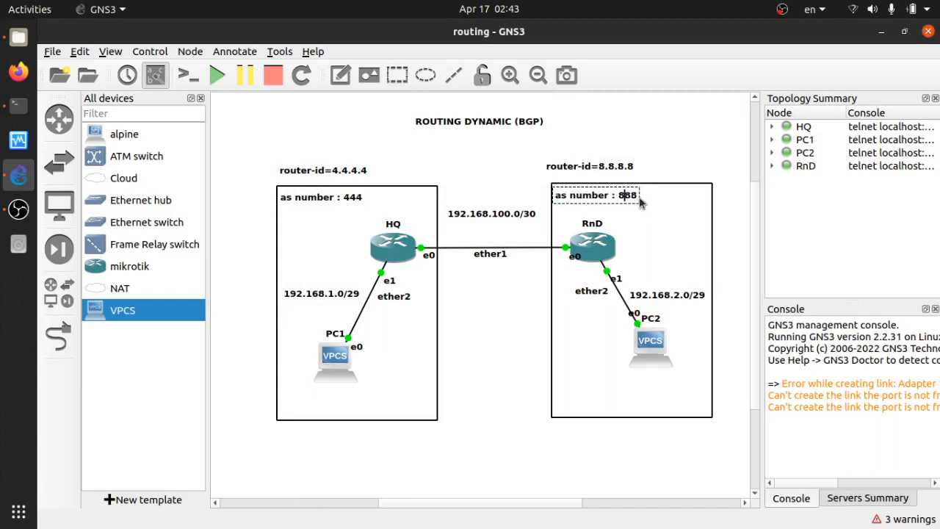
left_click(653, 174)
key("alt+Tab")
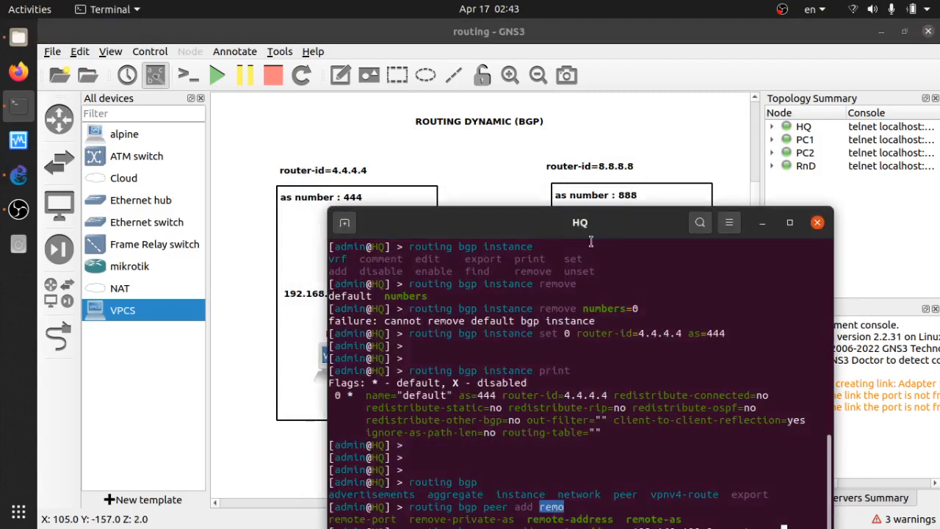
Complete HQ's BGP peer with remote-as 888
left_click_drag(583, 230, 418, 128)
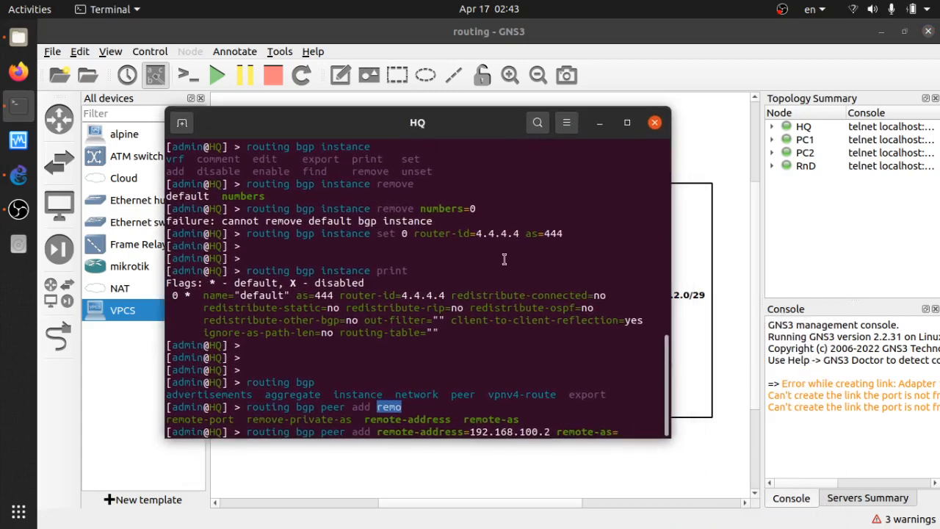
type("888")
key("Return")
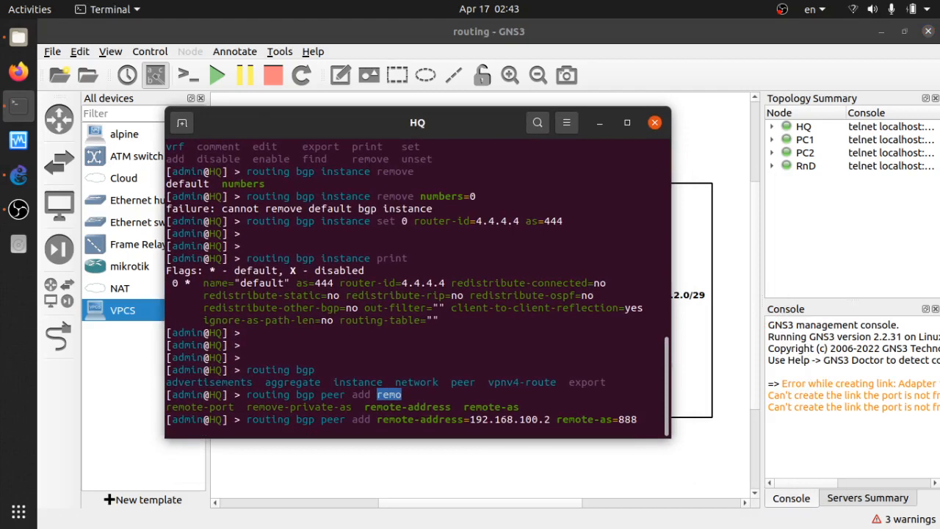
Add BGP network 192.168.1.0/29 on HQ
type("routing")
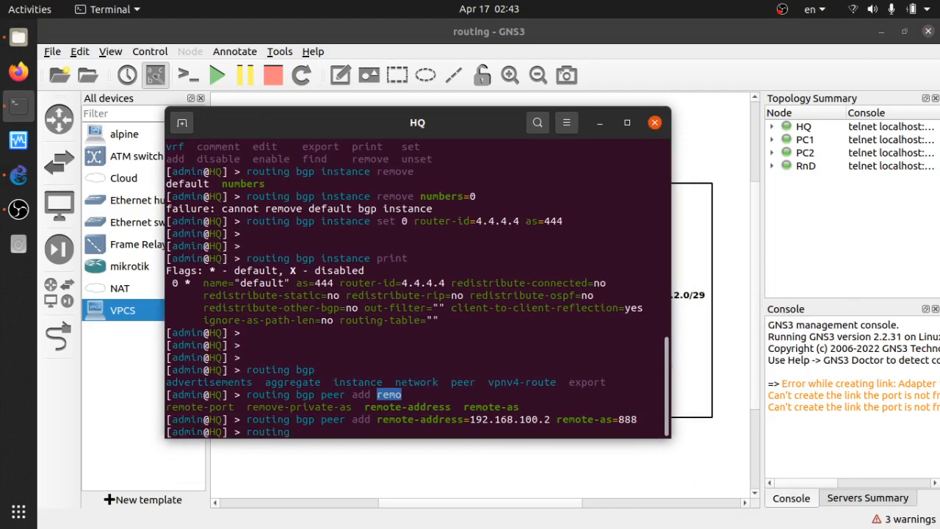
type(" bgp network")
left_click_drag(478, 124, 715, 103)
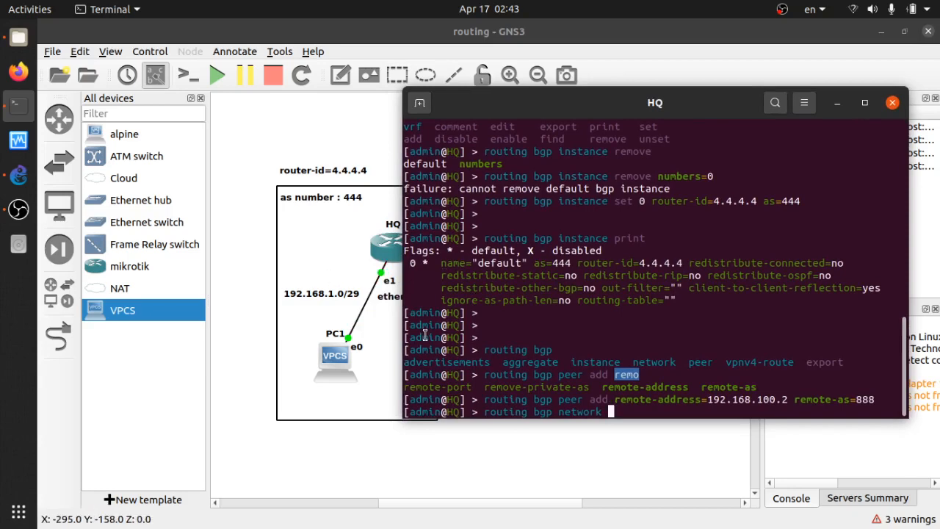
key("Tab")
key("Tab")
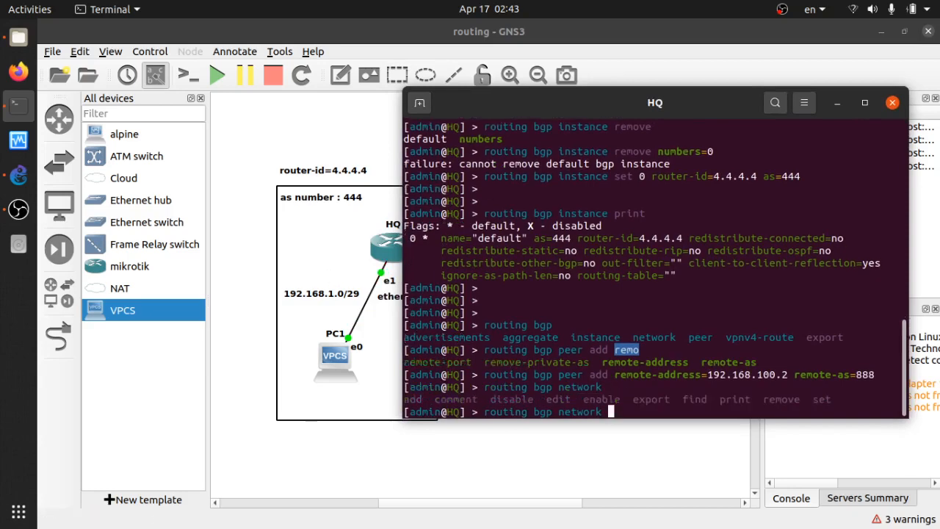
type("add")
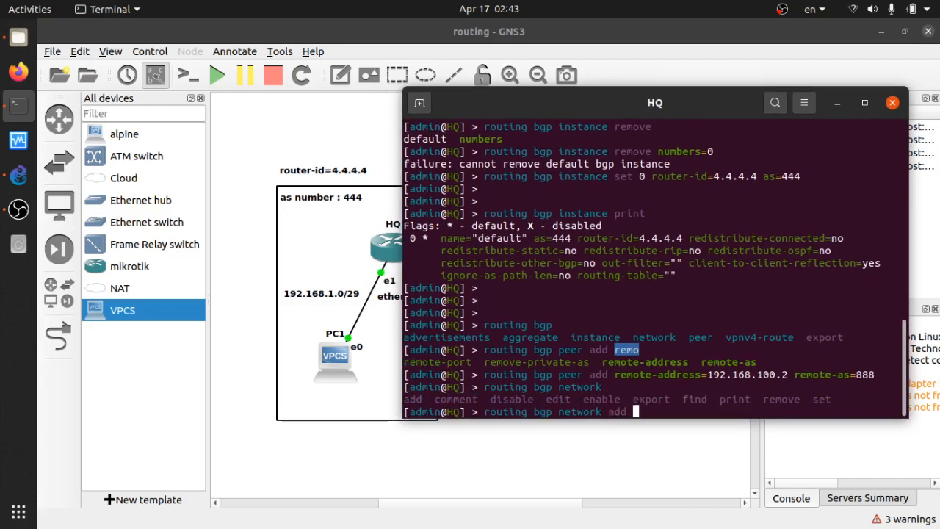
key("Tab")
key("Tab")
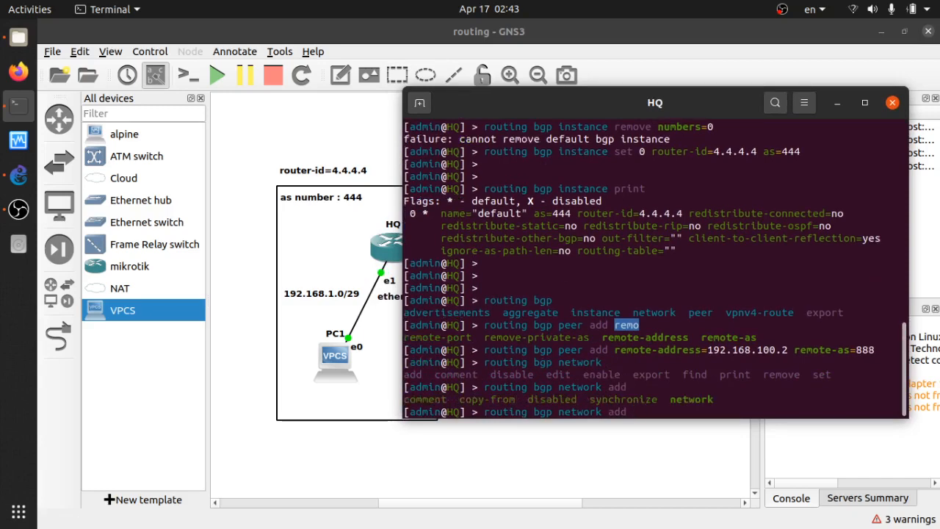
type("network=192.168.")
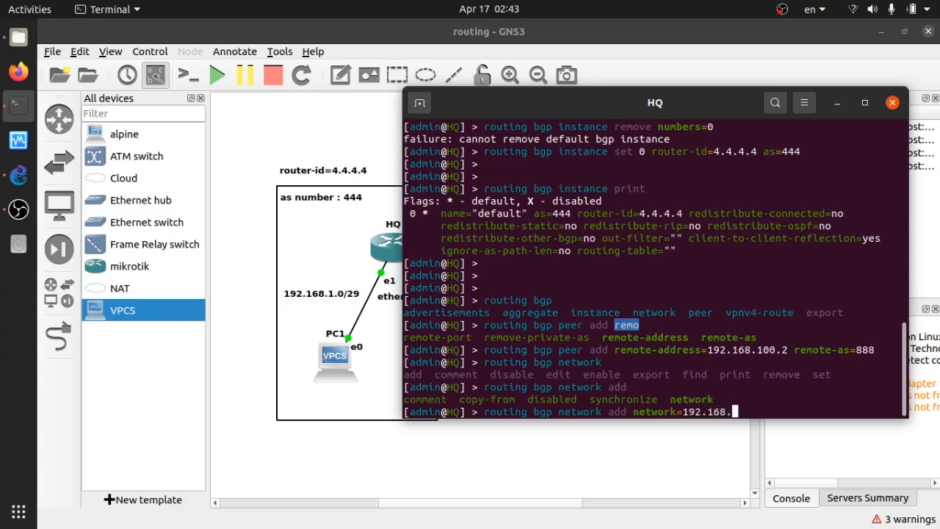
type("1.0/29")
key("Return")
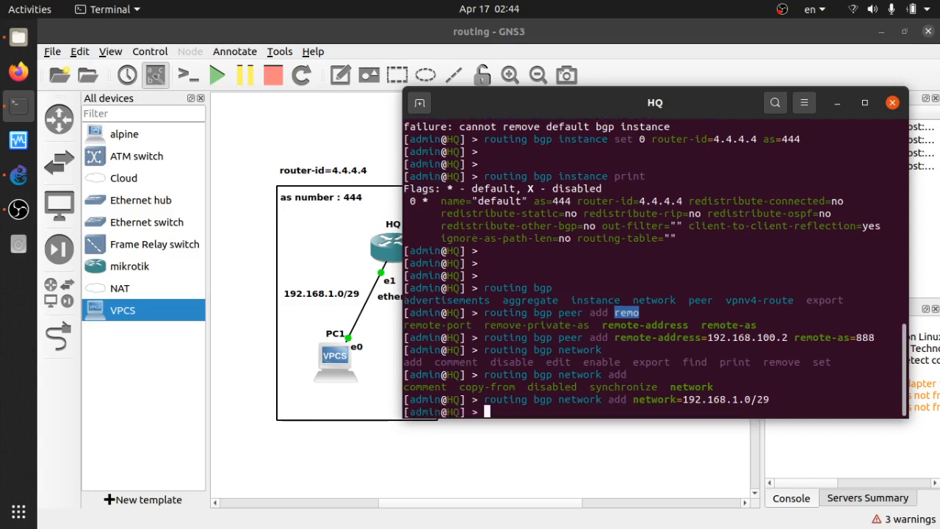
Print HQ's BGP network list
key("Return")
key("Return")
type("routing ")
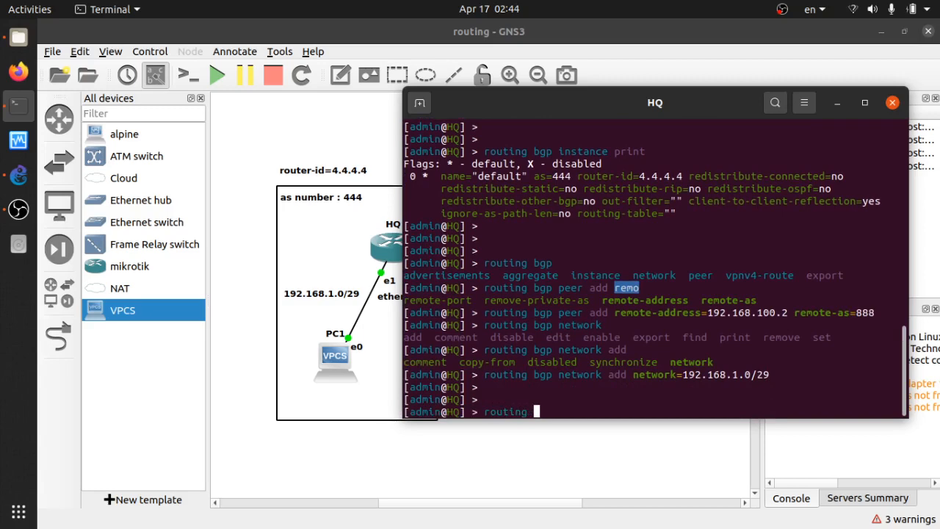
type("bgp network print")
key("Return")
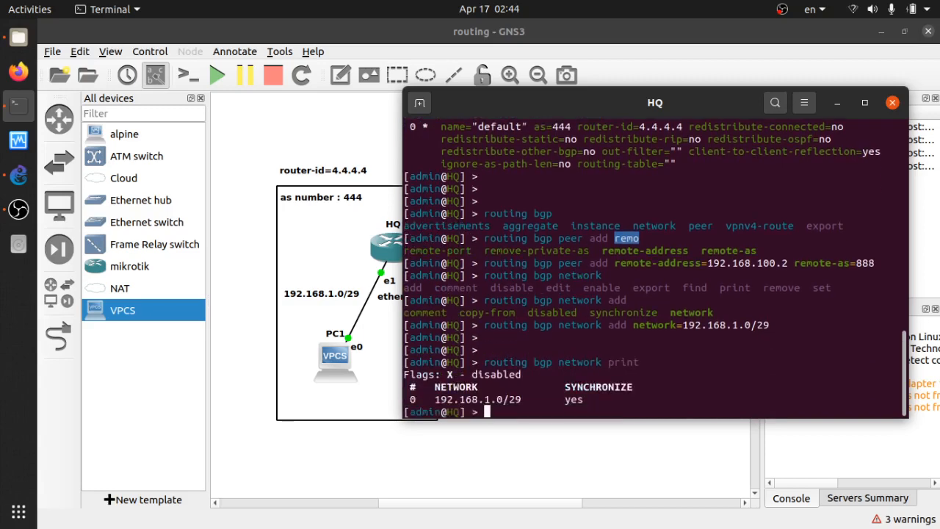
Print and review HQ's IP routing table
key("Return")
key("Return")
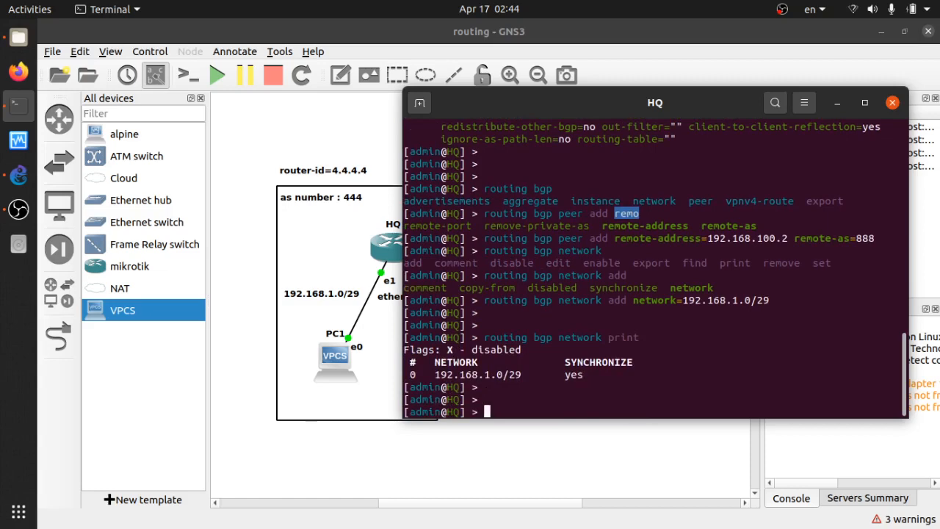
type("ip route print")
key("Return")
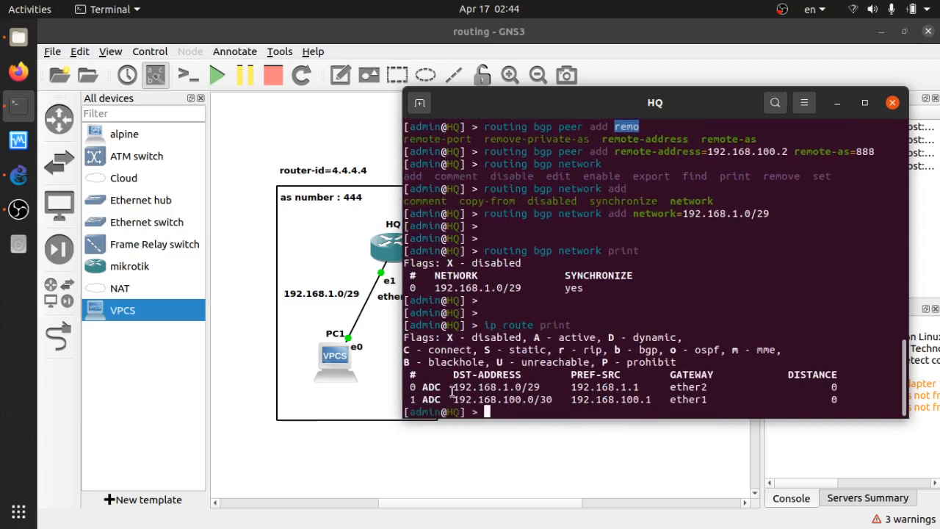
left_click_drag(410, 388, 836, 401)
left_click(837, 395)
Open the RnD router's console
left_click_drag(716, 102, 408, 259)
left_click(584, 258)
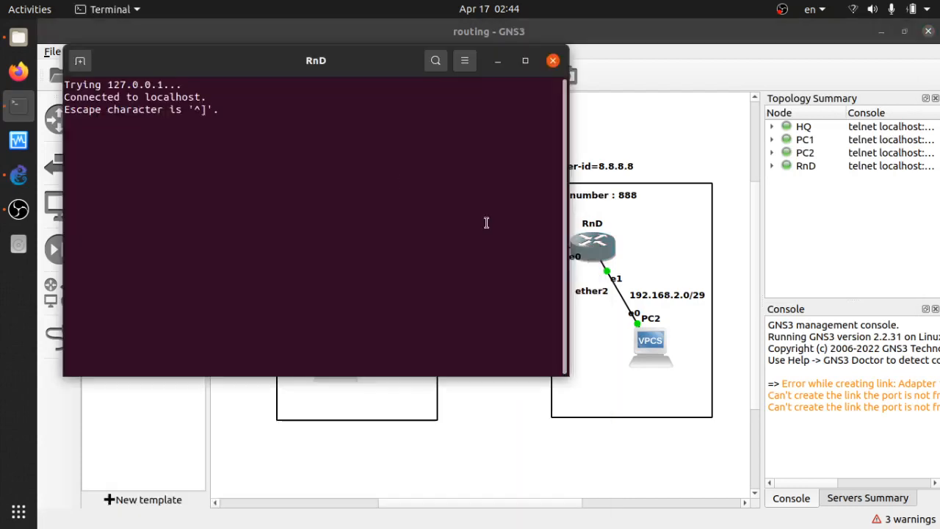
key("Return")
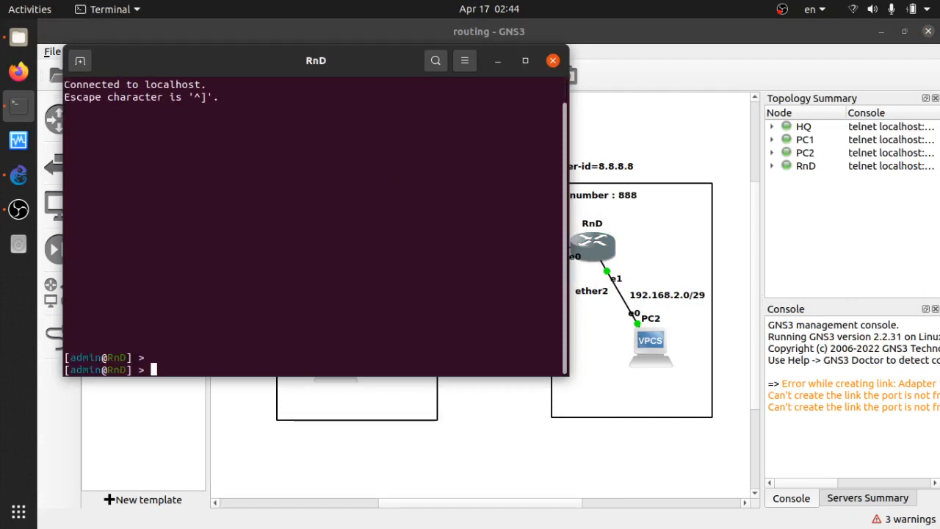
key("Return")
key("Return")
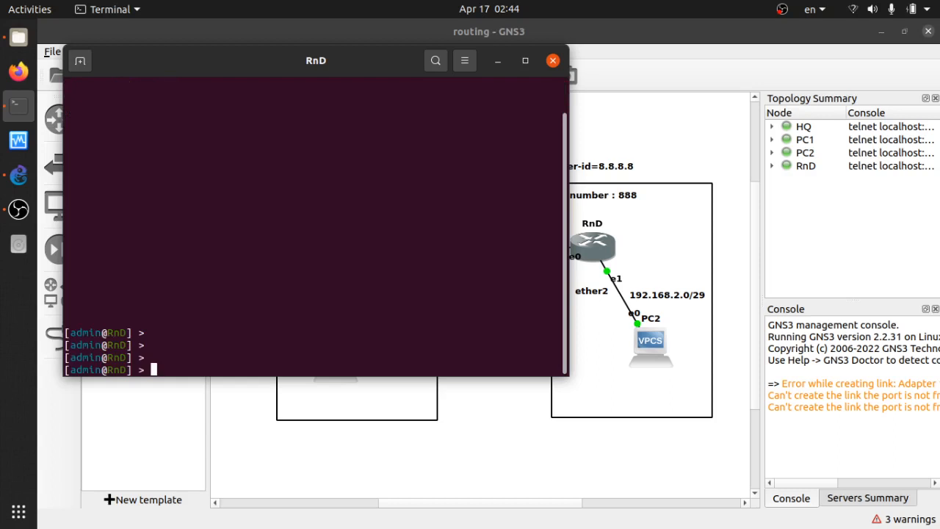
Set RnD's BGP instance 0 router-id to 8.8.8.8
type("routing bgp instance set 0 ")
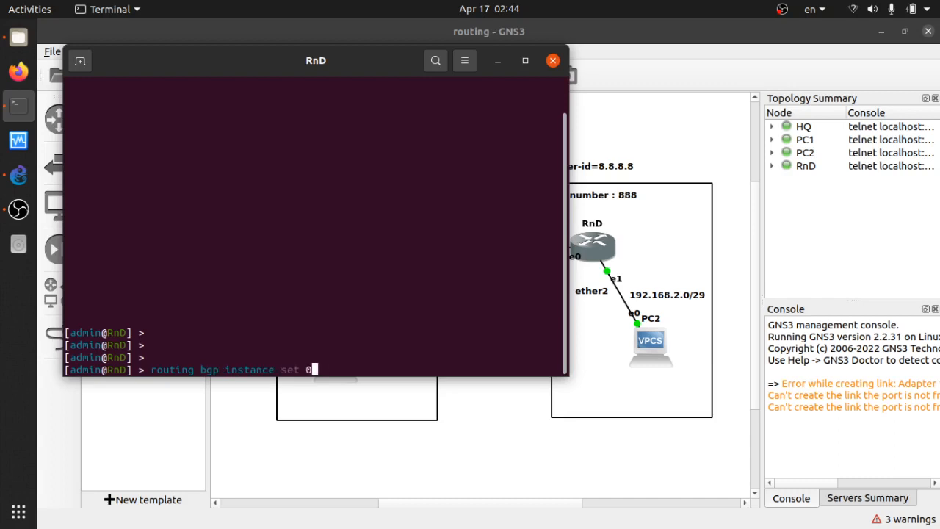
type("router-id=")
left_click_drag(393, 66, 373, 88)
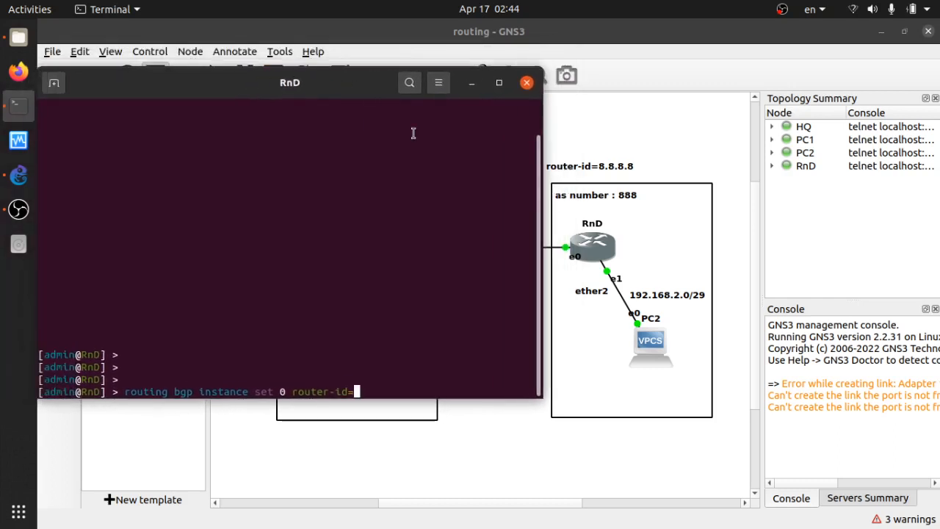
type("8.8.8.8")
key("Return")
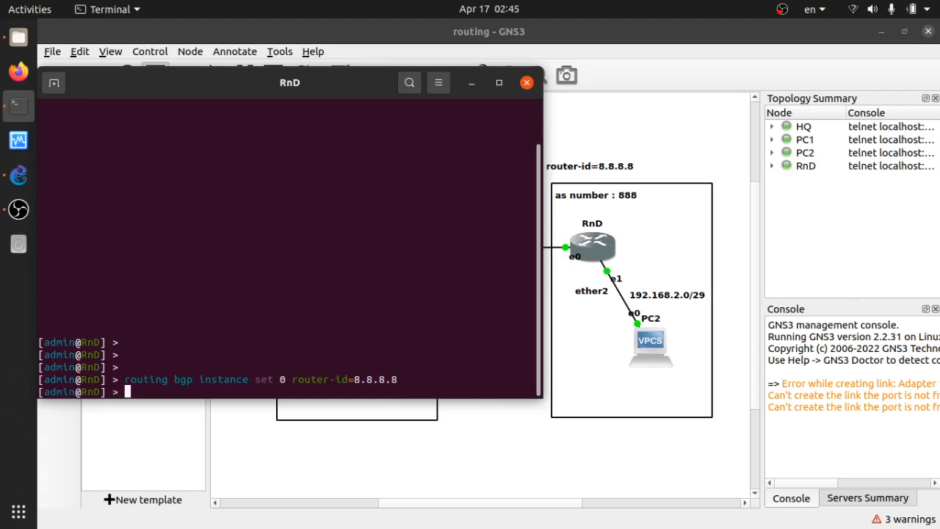
Set RnD's BGP instance 0 with router-id 8.8.8.8 and AS number 888
key("Up")
type("as")
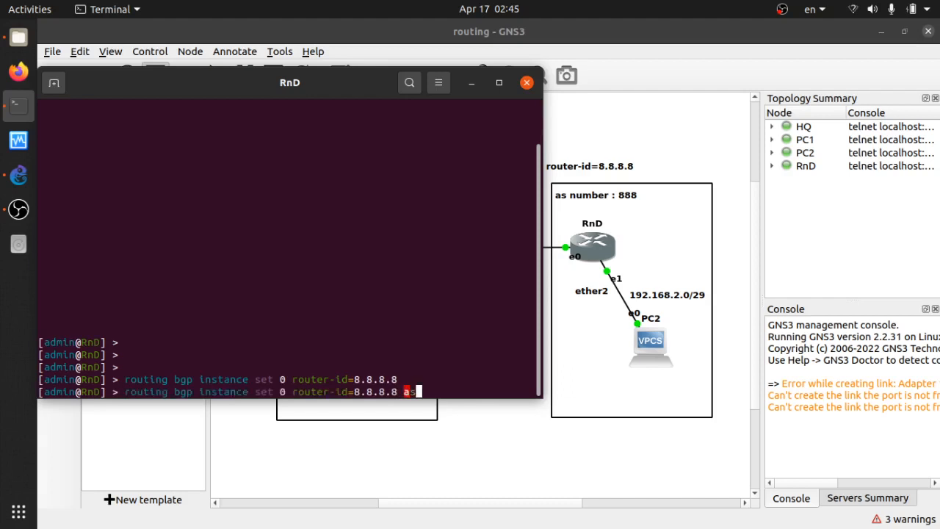
type("=888")
key("Return")
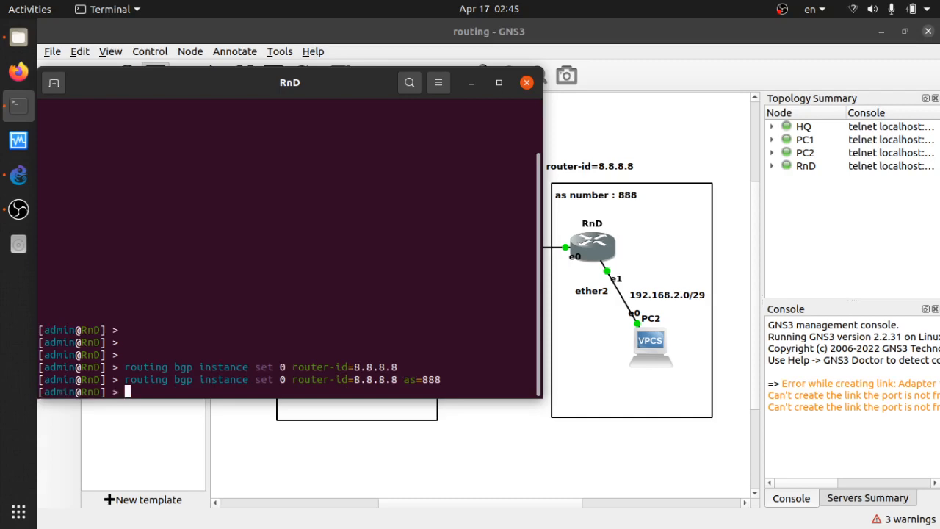
Print RnD's BGP instance settings
type("routing bgp ")
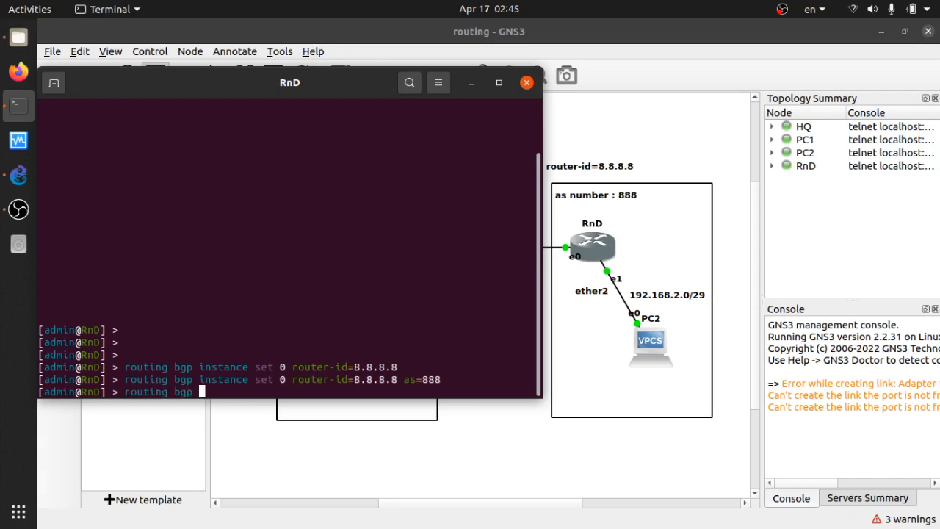
type("instance print")
key("Return")
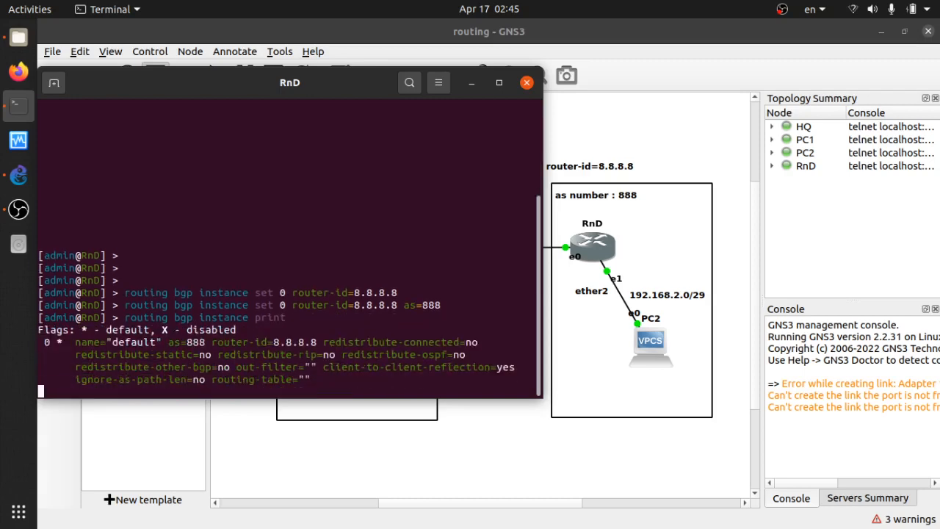
Add a BGP peer on RnD with remote address 192.168.100.1 and remote AS 444
key("Return")
key("Return")
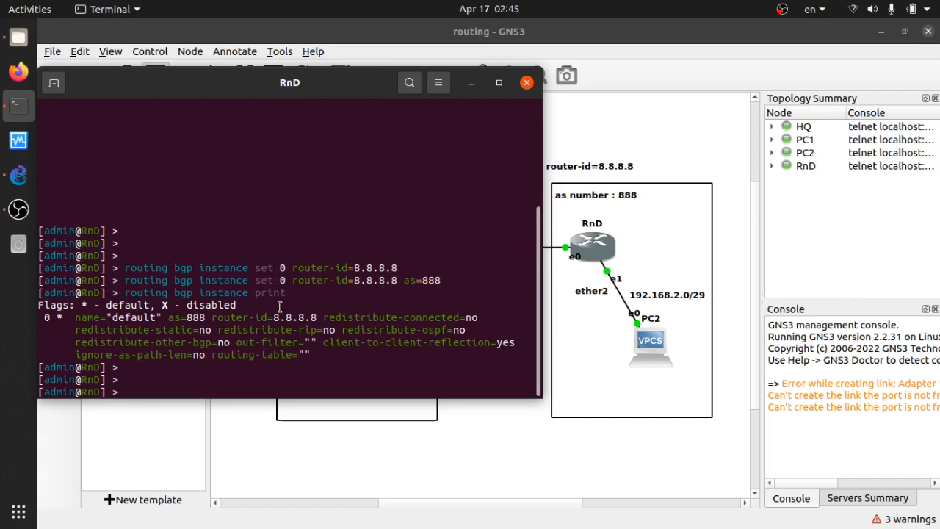
type("routing bgp")
key("BackSpace")
key("BackSpace")
key("BackSpace")
type("bgp peer add ")
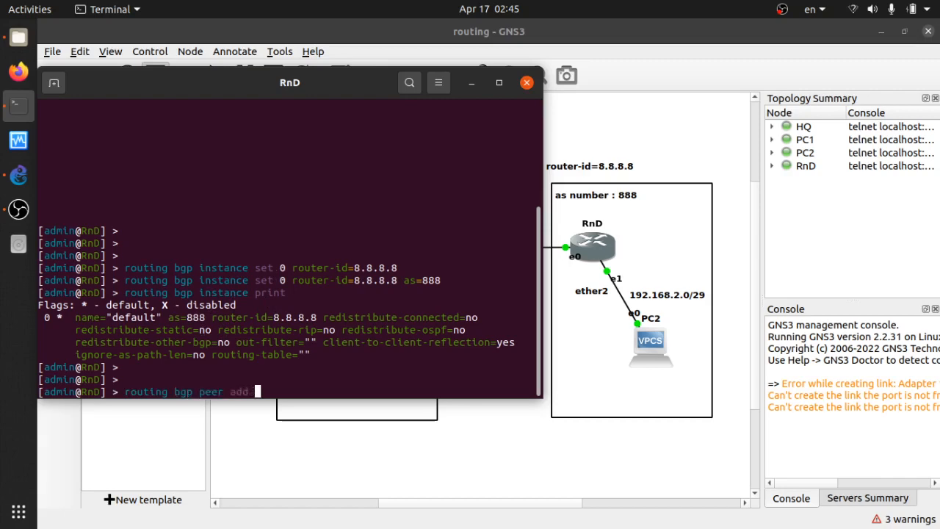
type("remote-address=")
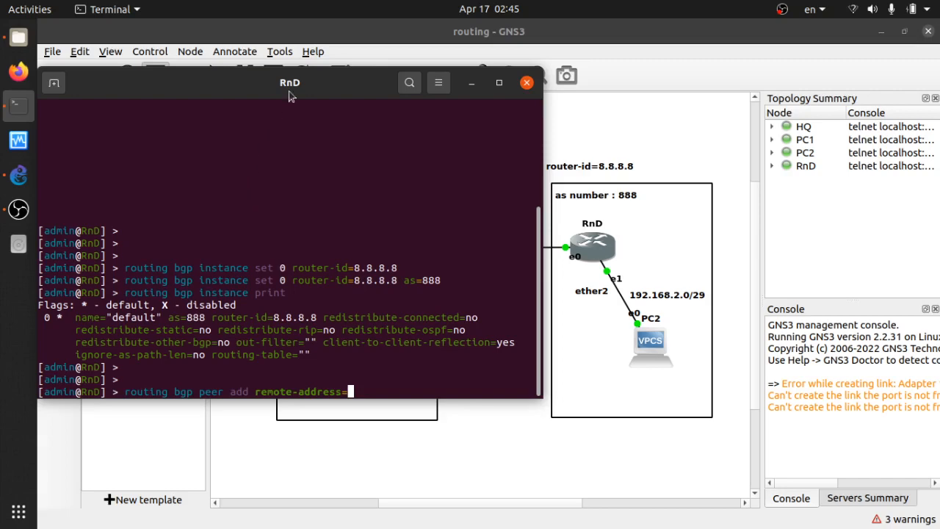
left_click_drag(295, 81, 802, 90)
type("192.")
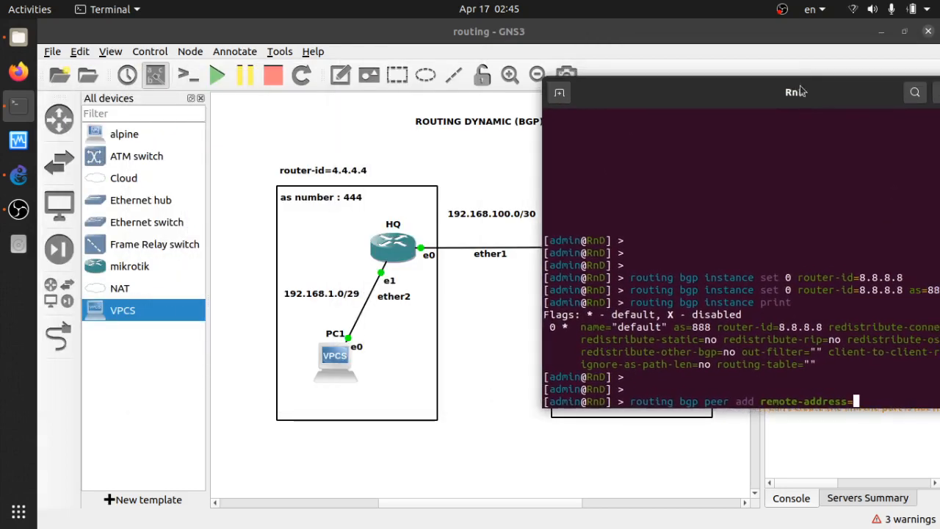
type("168.100.1")
left_click_drag(802, 90, 291, 111)
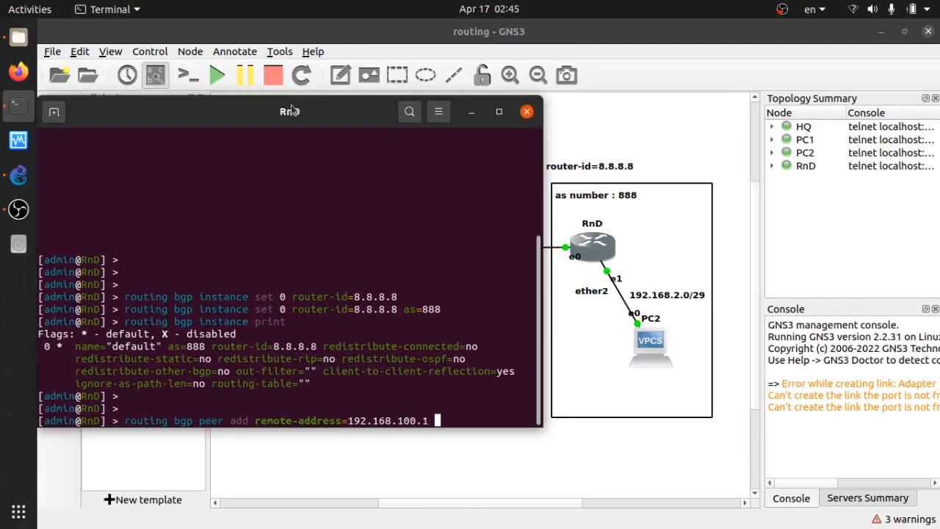
type("remote-as=")
left_click_drag(290, 110, 656, 113)
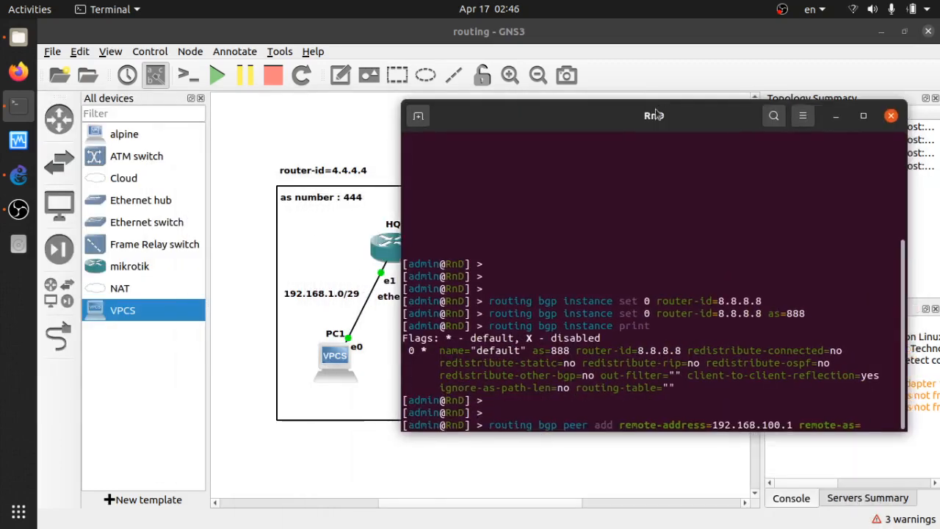
type("444")
key("Return")
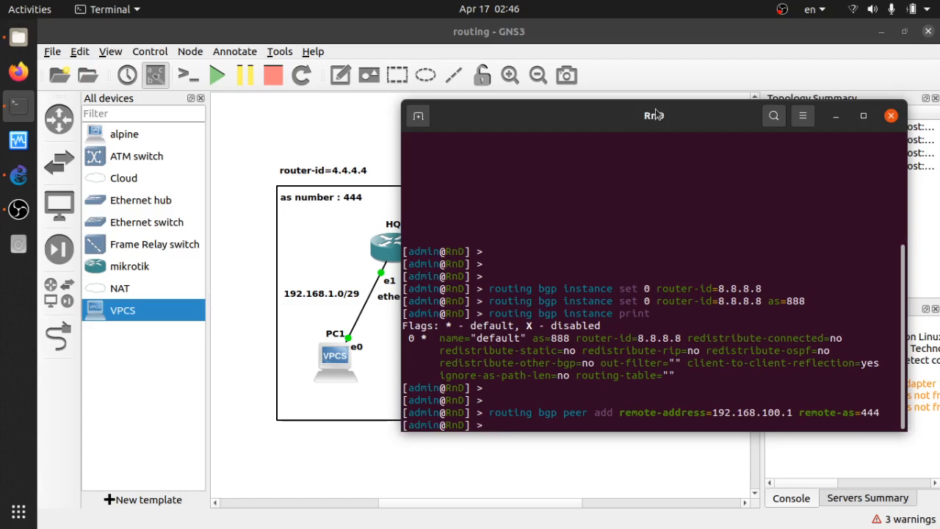
Advertise the 192.168.2.0/29 network in RnD's BGP configuration
type("routing bgp")
left_click_drag(655, 114, 296, 138)
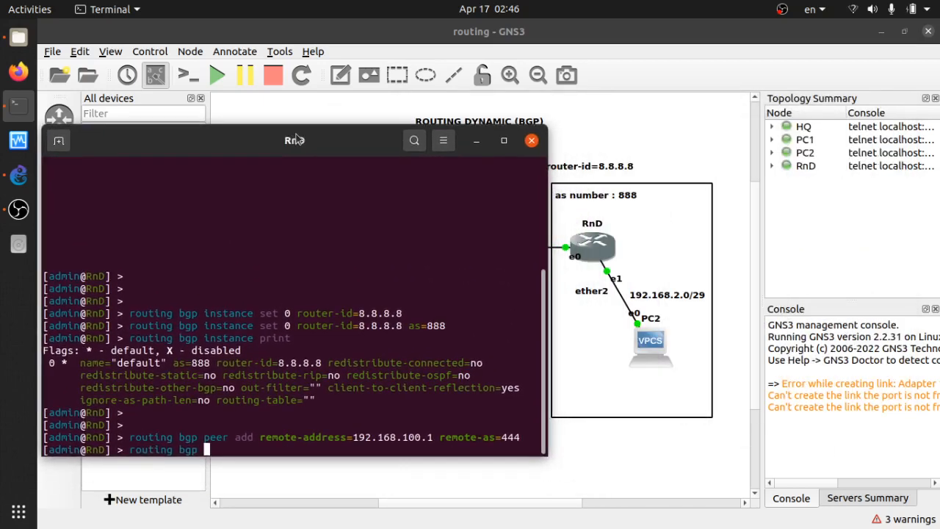
type("network add ")
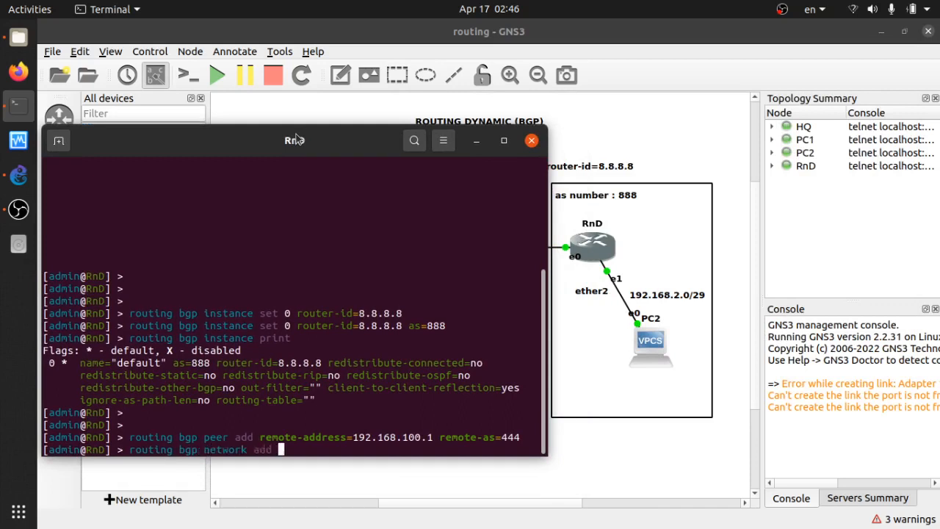
type("network=192.16")
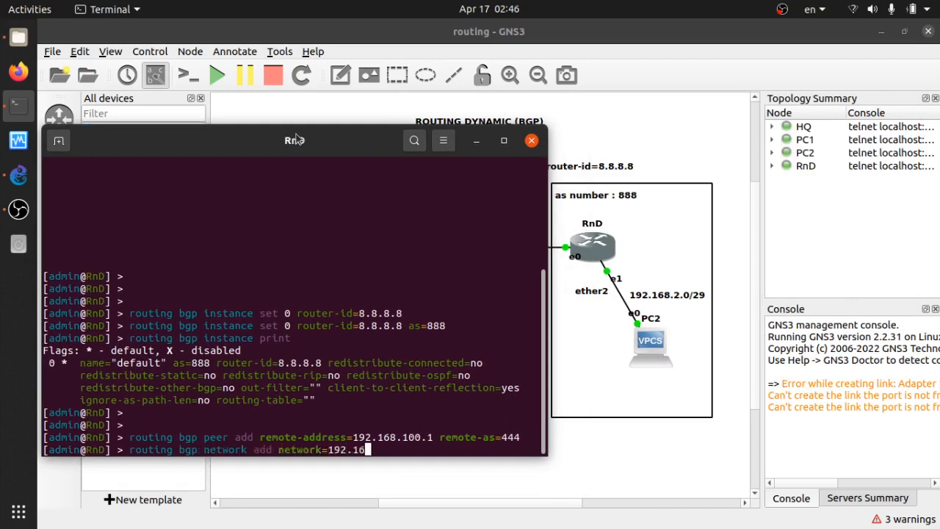
type("8.2.0/29")
key("Return")
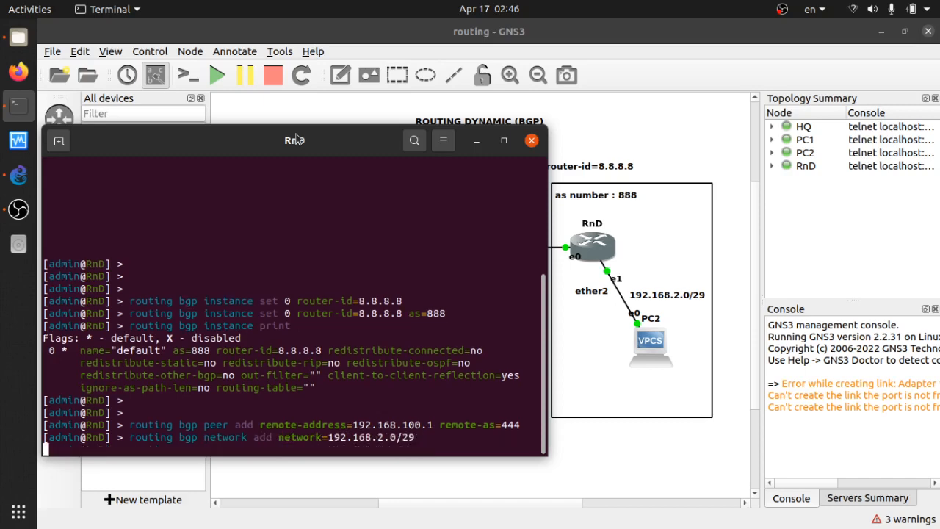
key("Return")
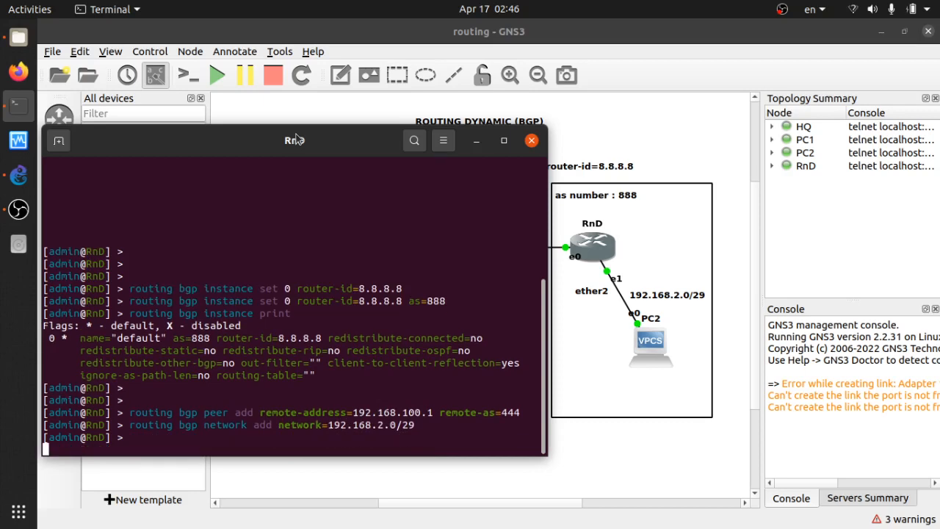
Print RnD's IP routing table, examine the BGP-learned route, and close the RnD console
key("Return")
type("ip route print")
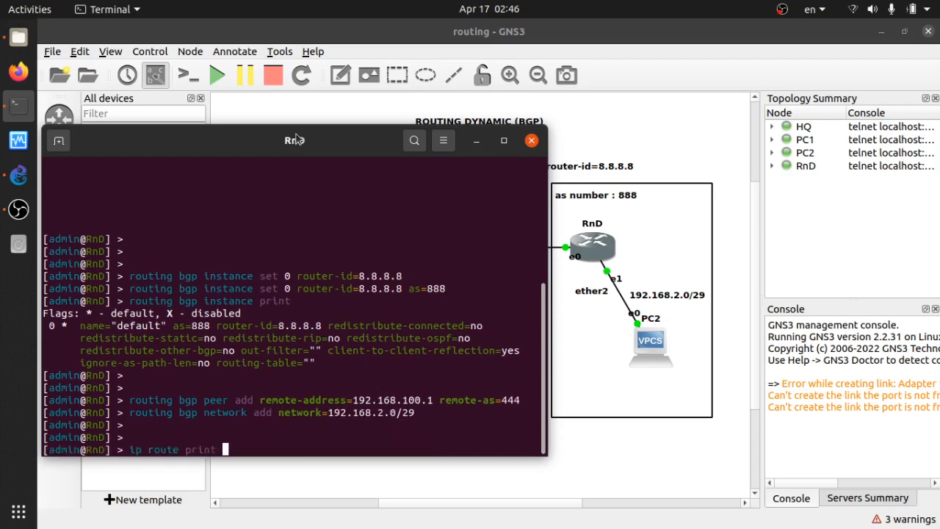
key("Return")
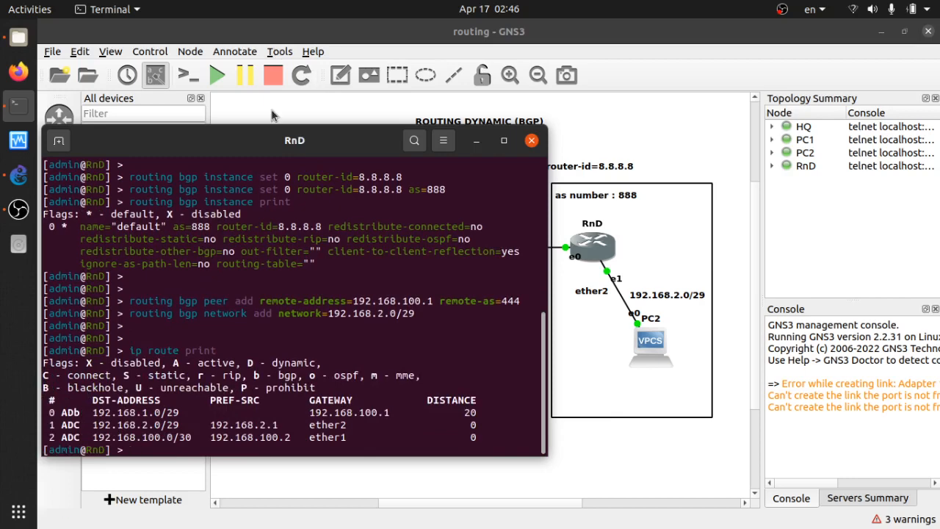
left_click_drag(296, 138, 669, 102)
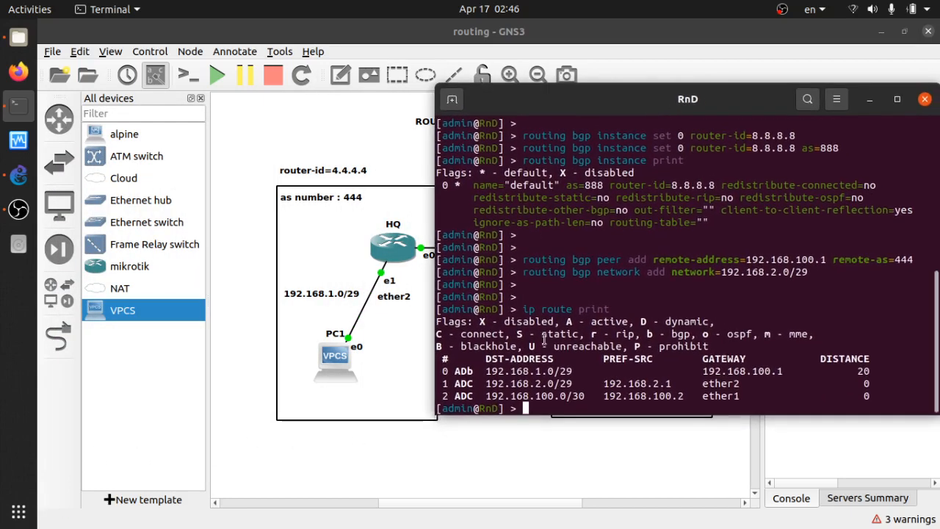
left_click_drag(486, 370, 875, 368)
left_click_drag(720, 103, 722, 71)
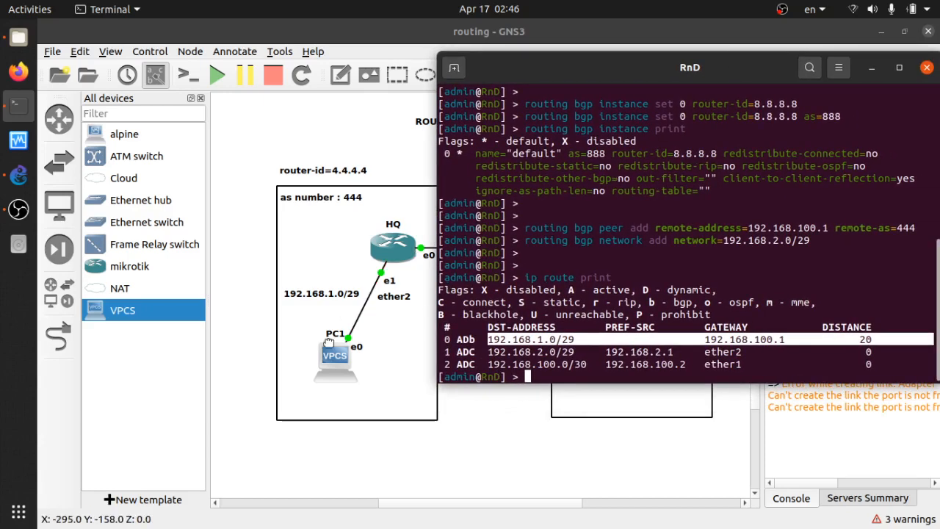
left_click(558, 331)
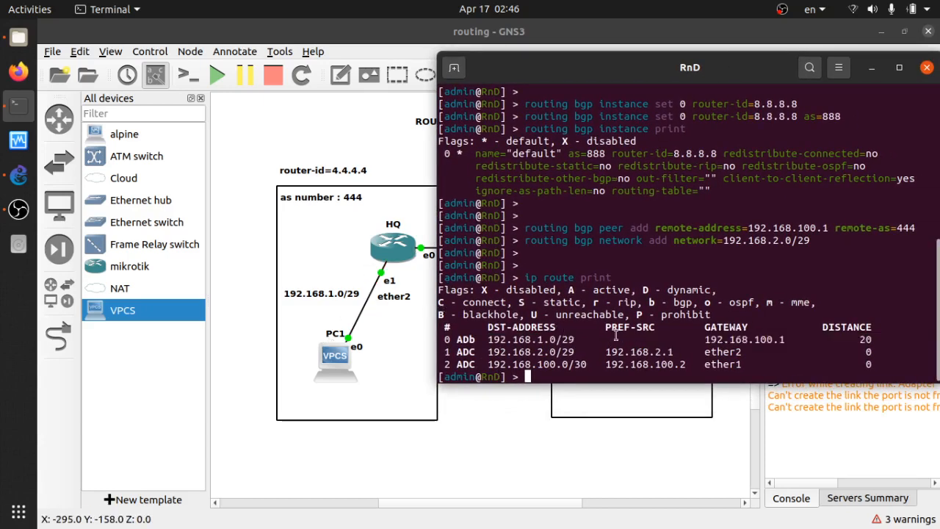
left_click_drag(704, 339, 791, 334)
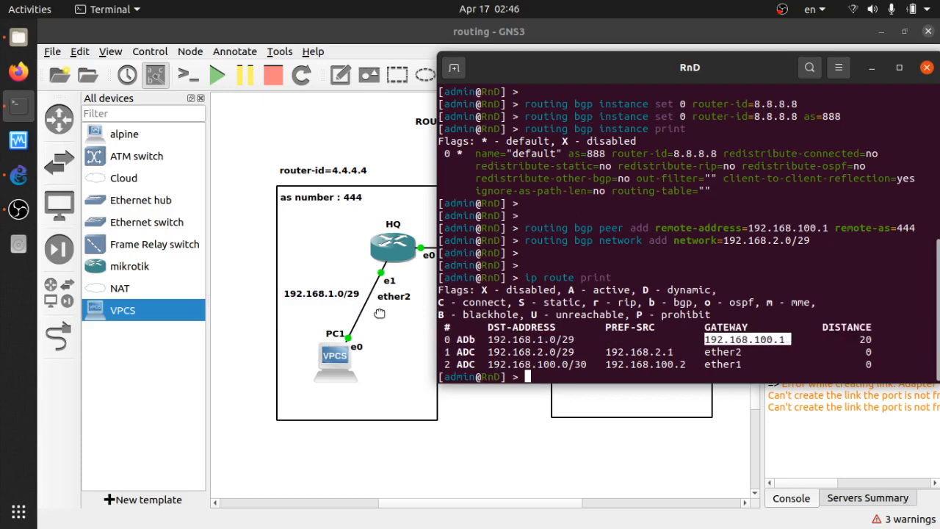
left_click(927, 67)
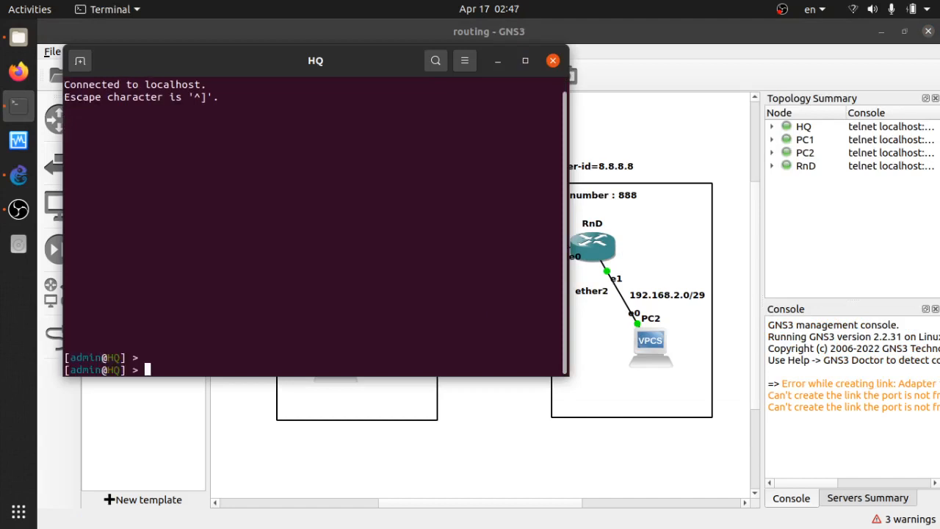
Print HQ's IP routing table, examine the BGP-learned route, and close the HQ console
key("Up")
key("Return")
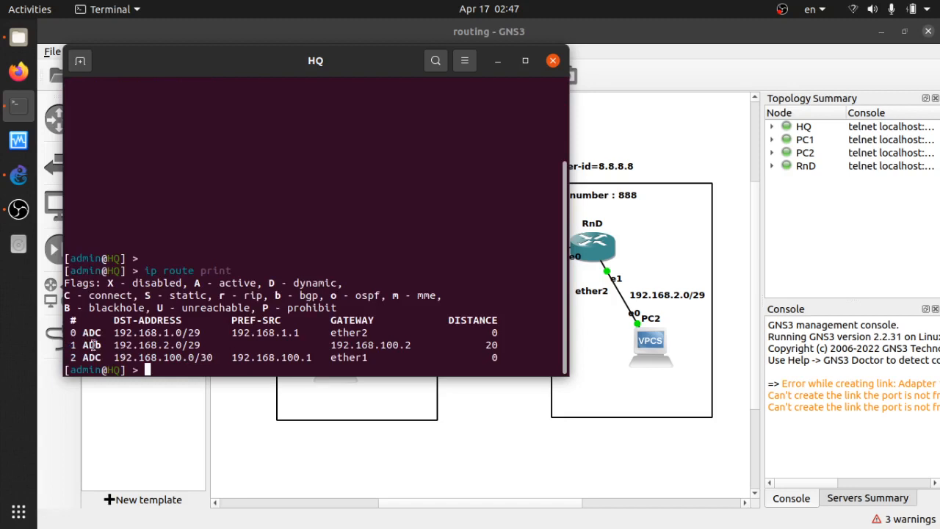
left_click_drag(412, 343, 64, 344)
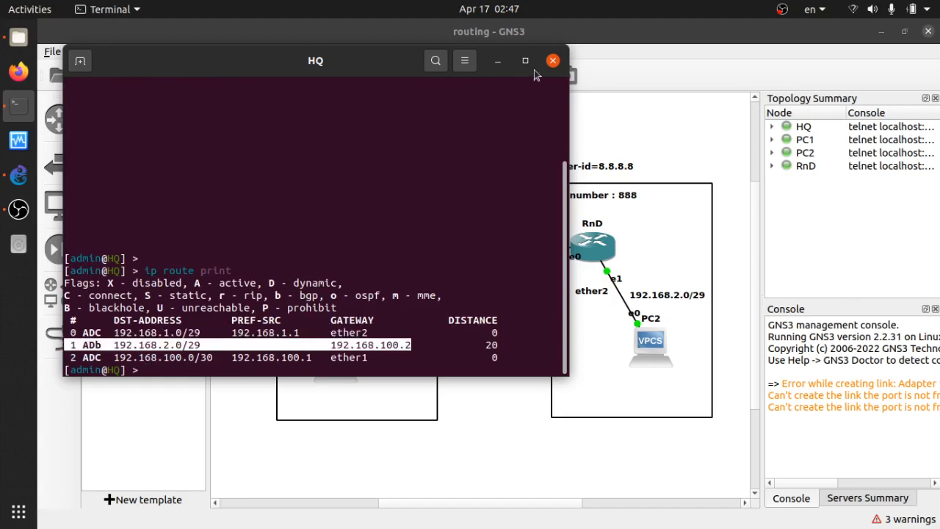
left_click(552, 61)
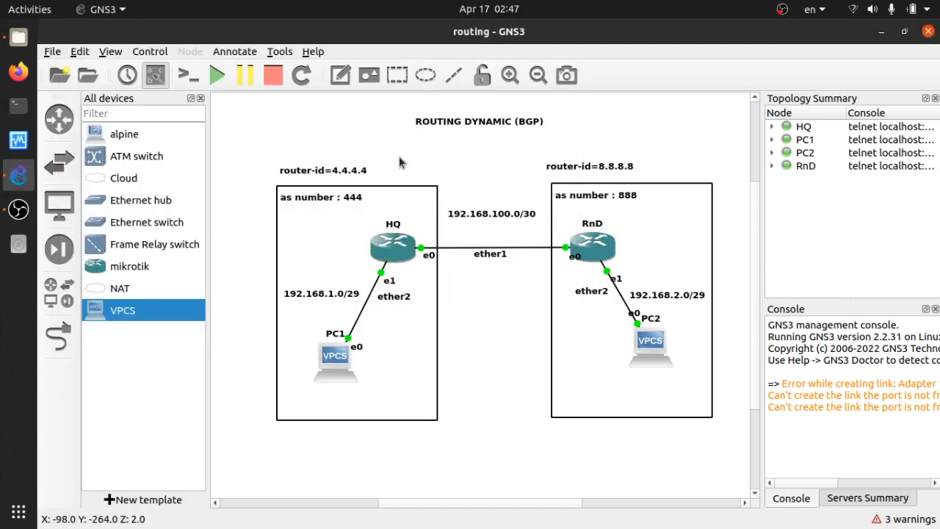
Open PC1's console and ping the HQ gateway at 192.168.1.1
left_click(334, 359)
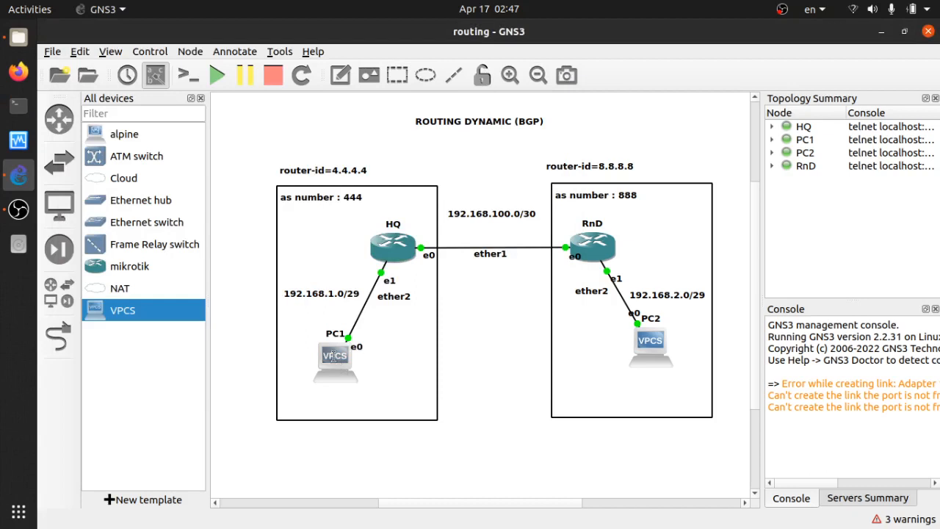
double_click(333, 356)
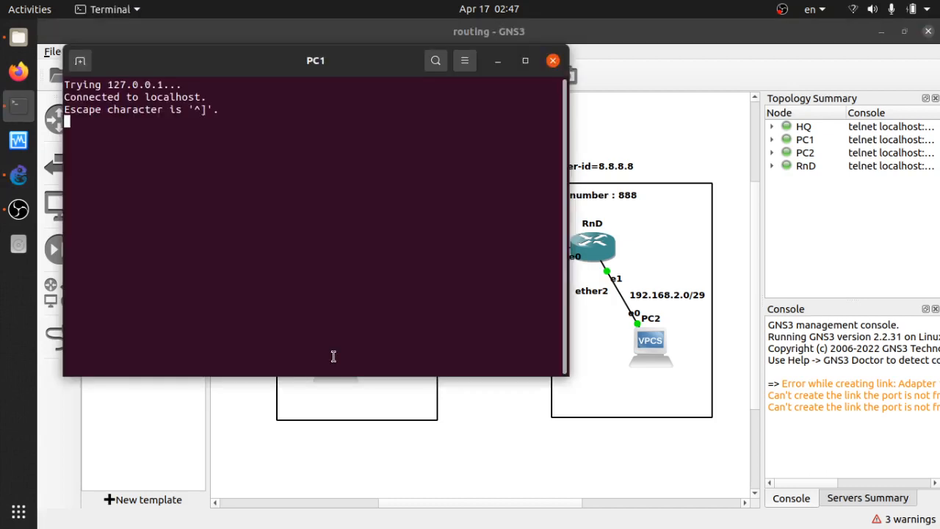
key("Return")
key("Return")
key("Return")
type("ping")
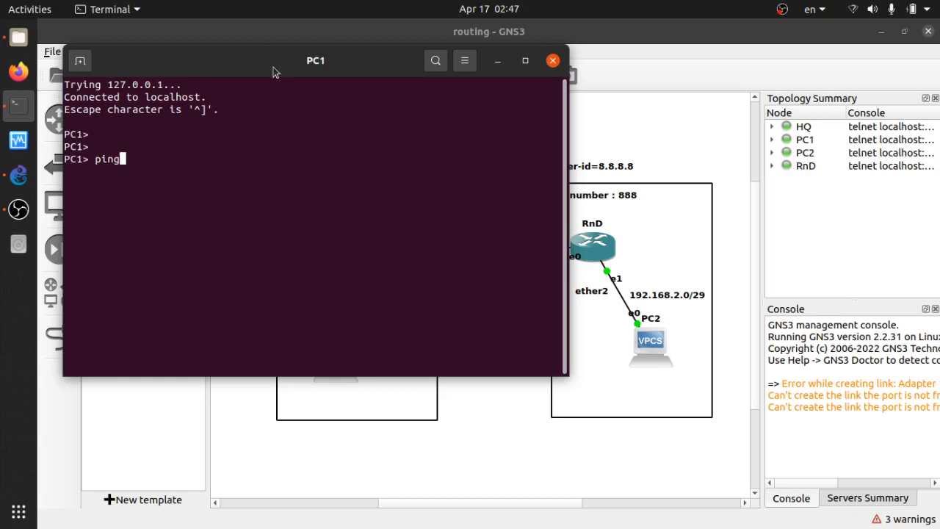
left_click_drag(272, 67, 705, 121)
type("1")
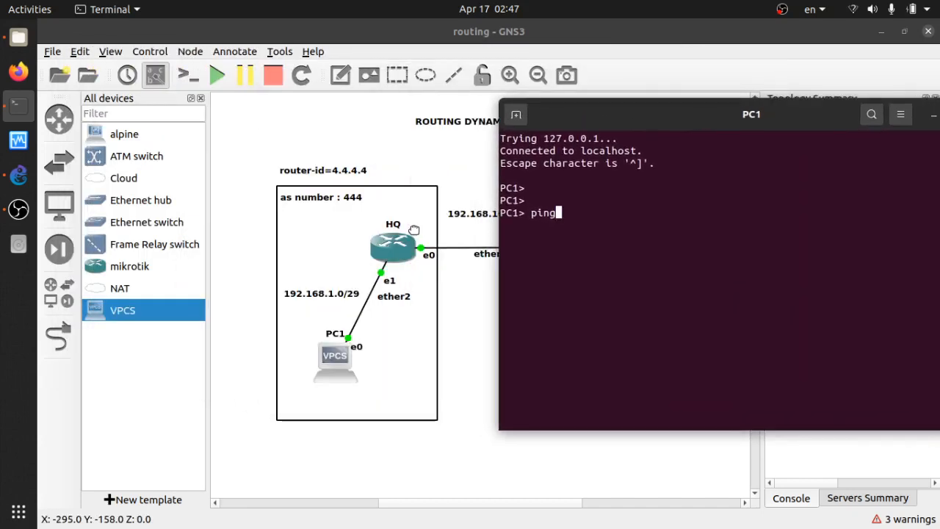
type("92.168.1.1")
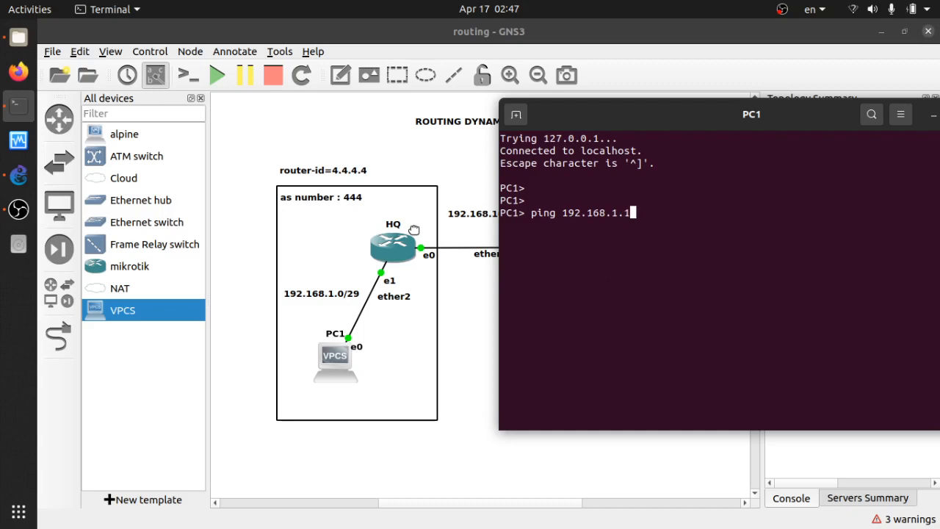
key("Return")
key("ctrl+c")
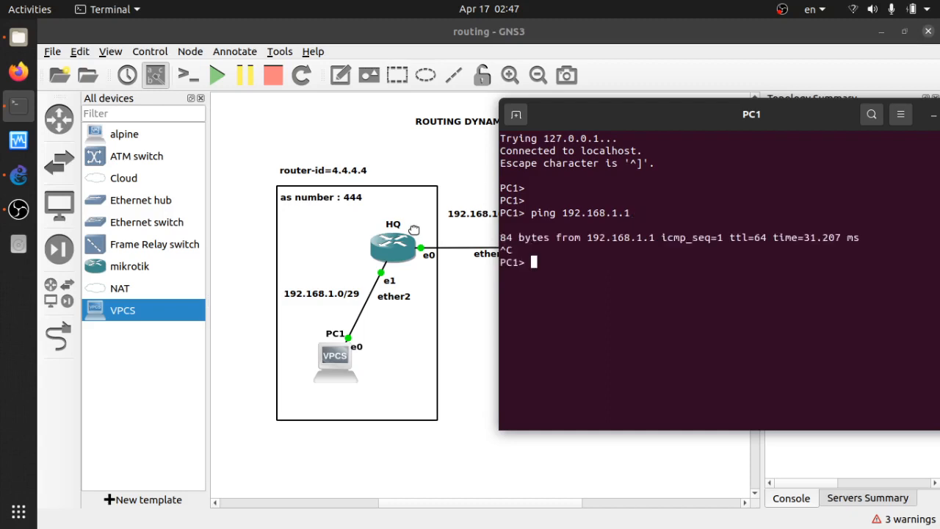
Ping HQ's link address 192.168.100.1 from PC1
key("Up")
key("Left")
key("Left")
type("00")
key("Return")
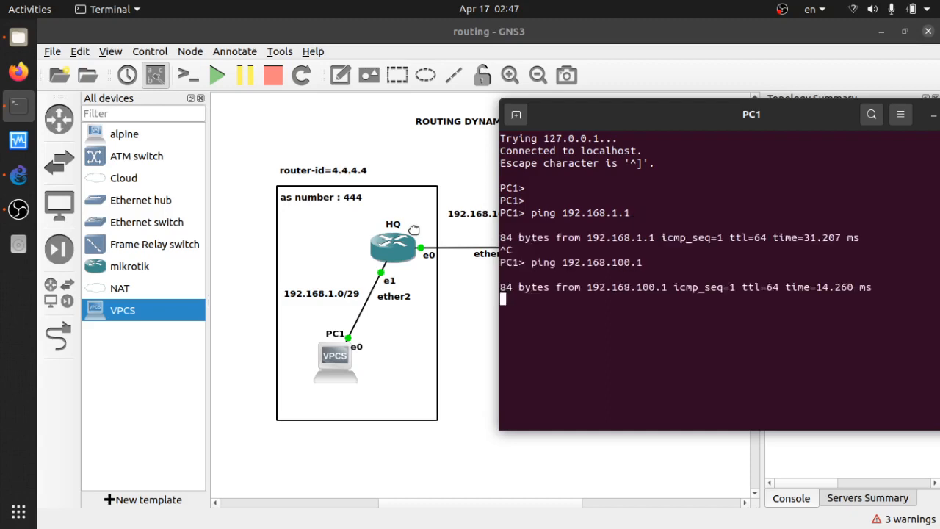
key("ctrl+c")
key("Return")
key("Return")
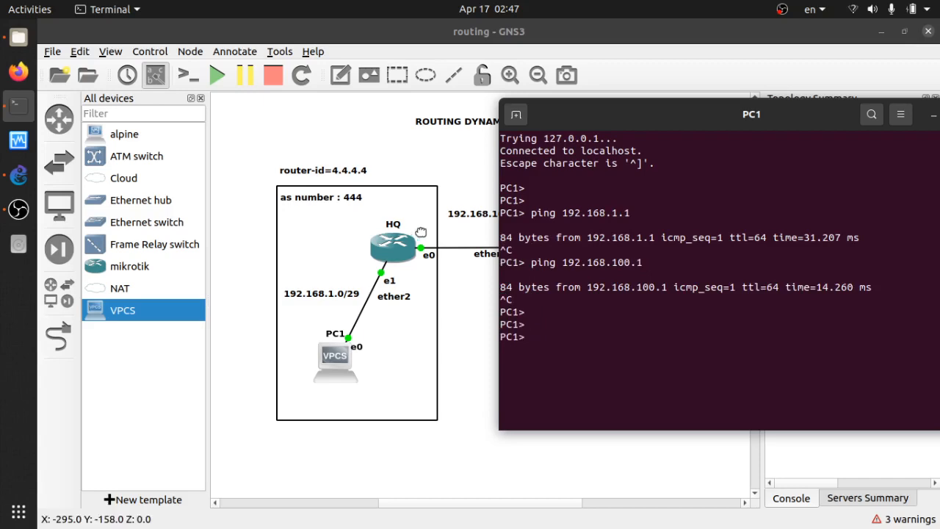
Ping RnD's link address 192.168.100.2 from PC1
left_click_drag(636, 111, 179, 68)
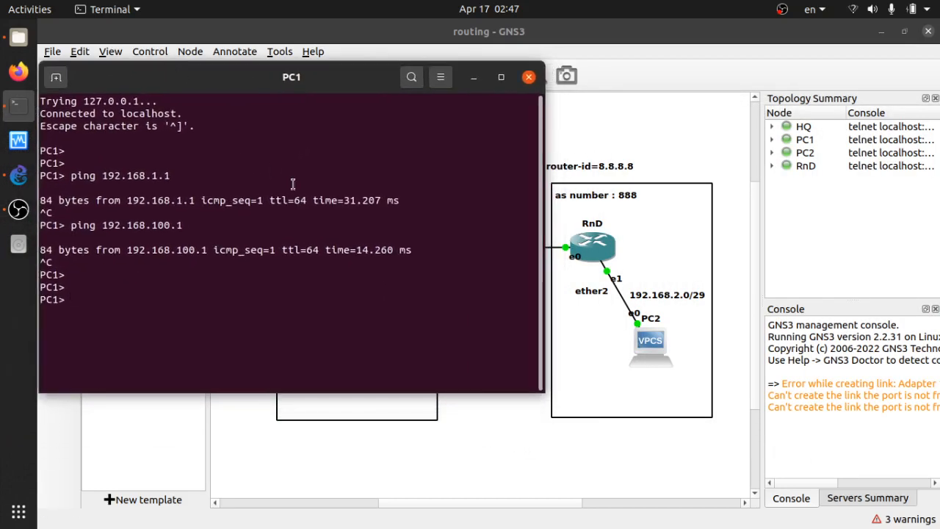
key("Up")
key("Left")
key("Left")
key("Left")
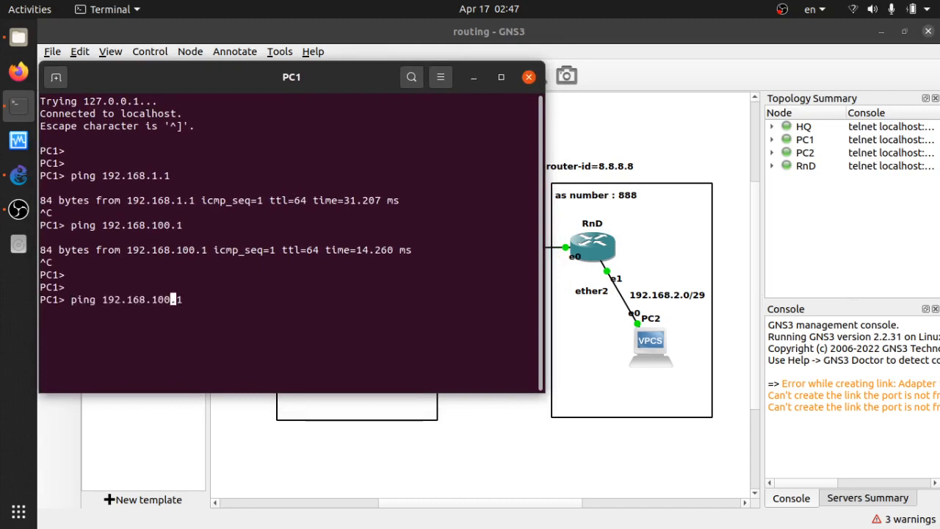
key("Right")
key("BackSpace")
key("BackSpace")
type("00")
key("End")
key("BackSpace")
key("BackSpace")
key("BackSpace")
key("BackSpace")
type(".2")
key("Return")
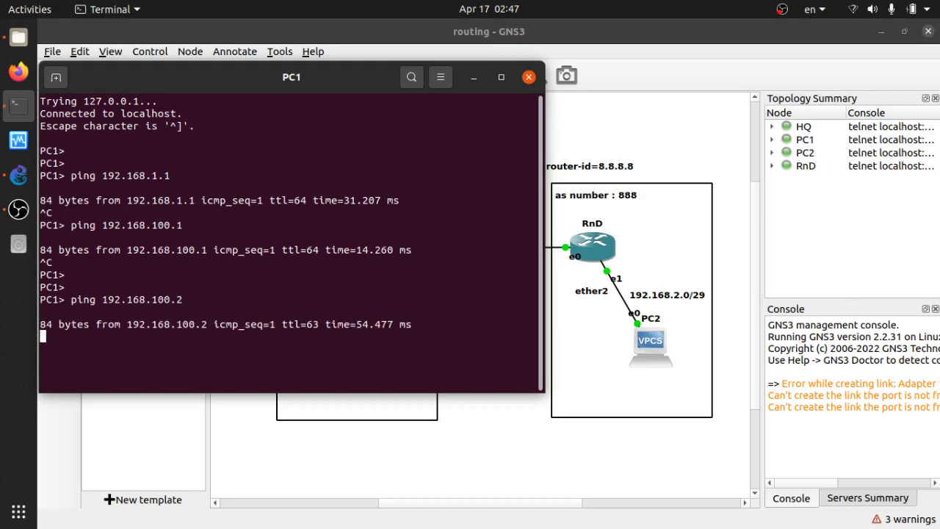
key("ctrl+c")
key("Return")
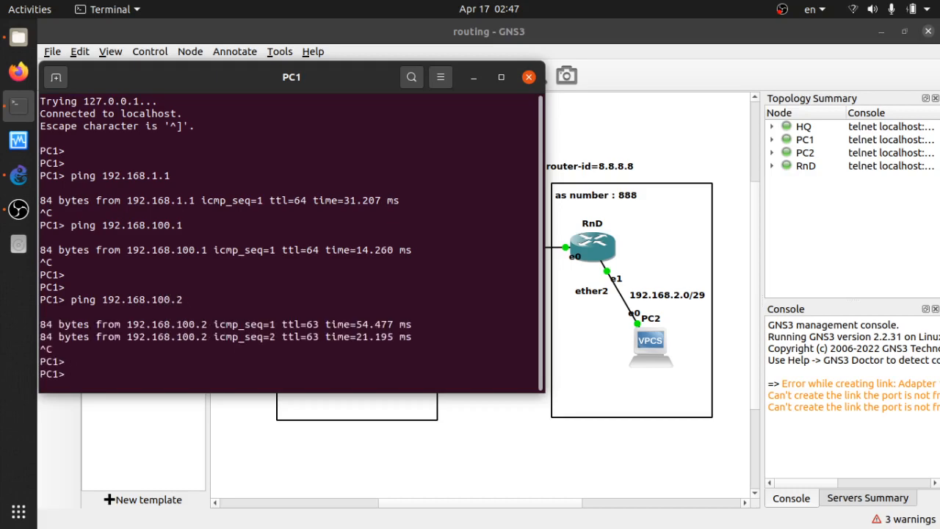
Ping RnD's LAN gateway 192.168.2.1 from PC1 by editing the previous ping command
key("Up")
key("Left")
key("Left")
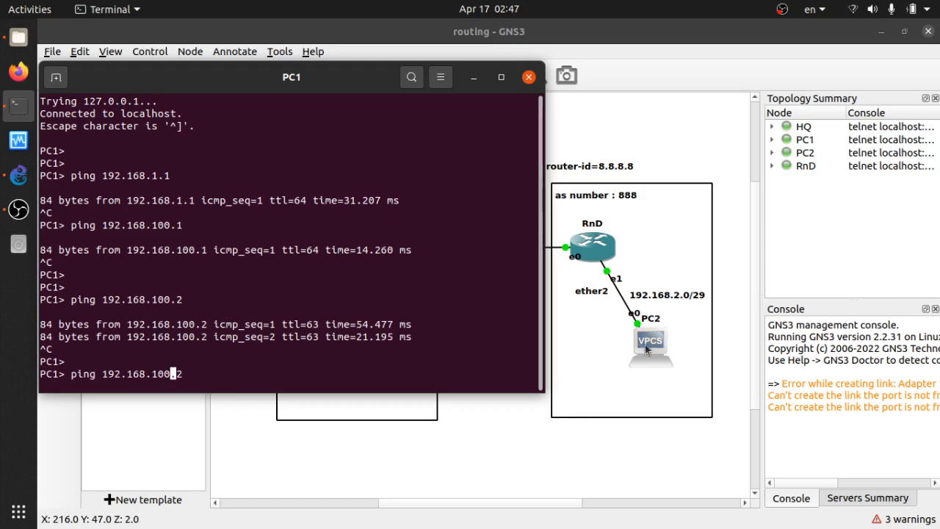
key("BackSpace")
key("BackSpace")
key("BackSpace")
type("2")
key("Right")
key("Right")
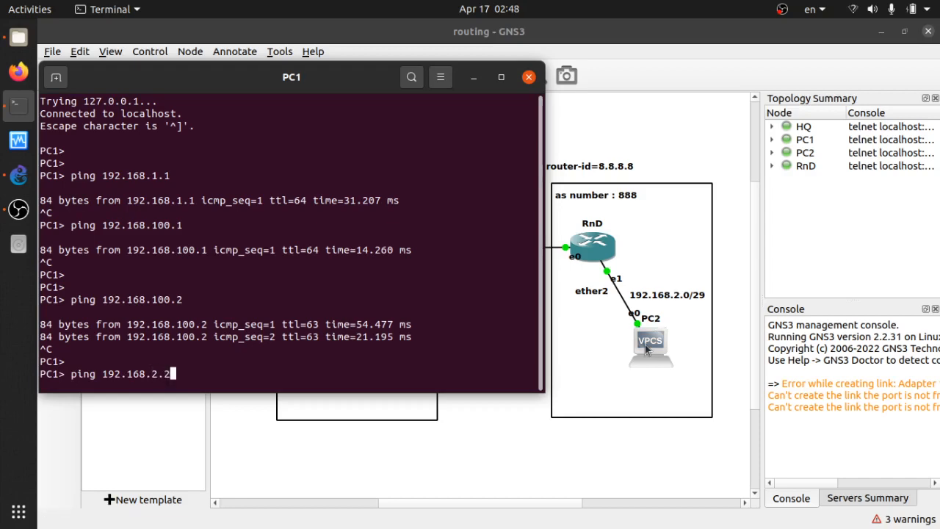
key("BackSpace")
type("1")
key("Return")
key("ctrl+c")
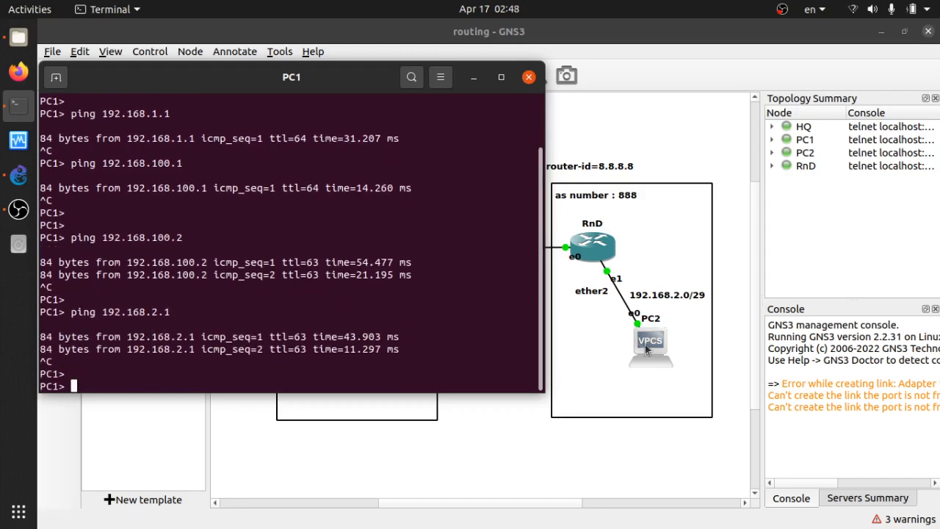
key("Return")
Ping PC2 at 192.168.2.6 from PC1, then close PC1's console
key("Up")
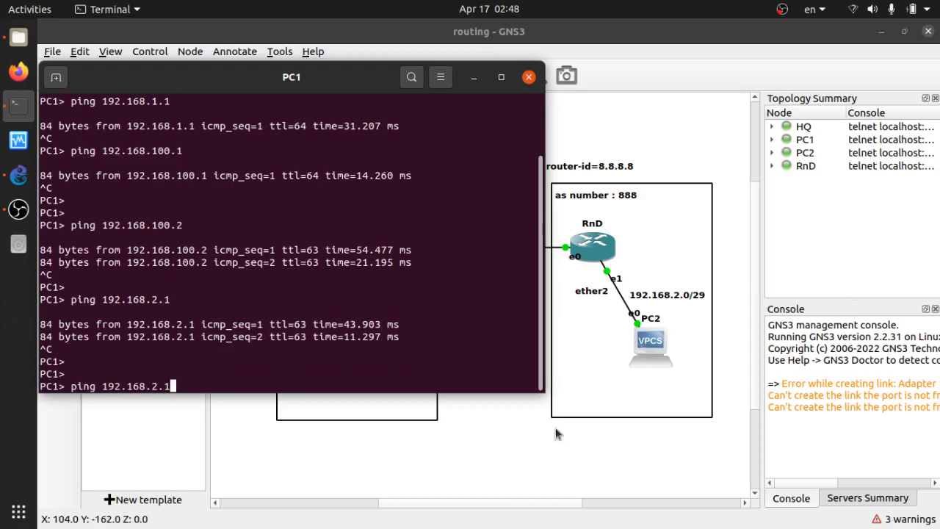
key("BackSpace")
type("6")
key("Return")
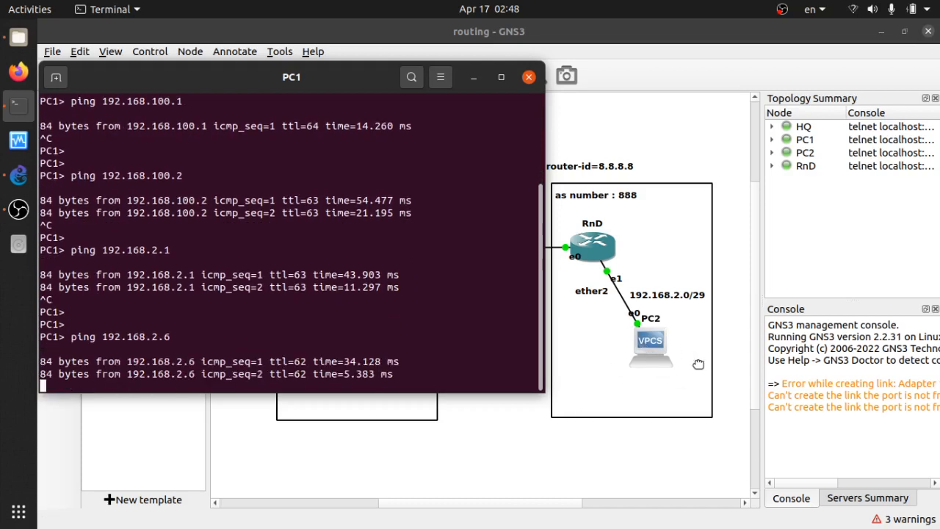
key("ctrl+c")
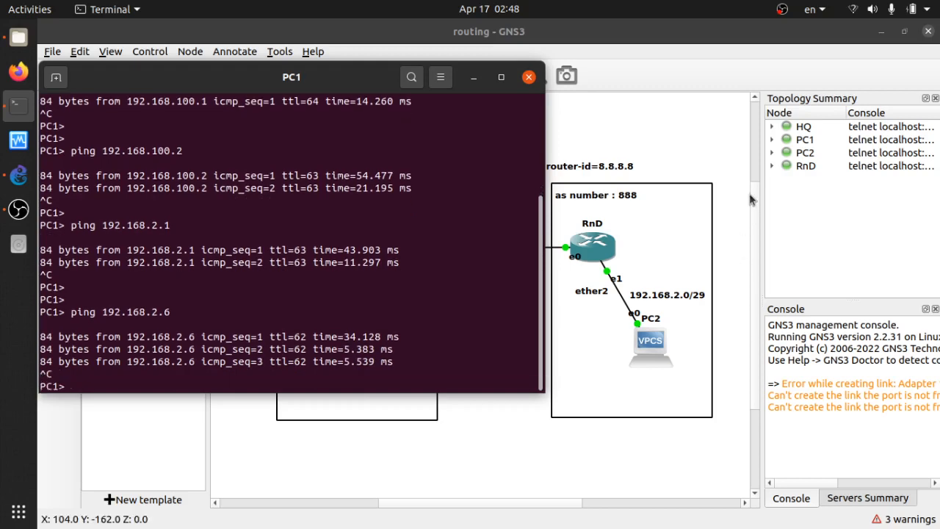
left_click(529, 79)
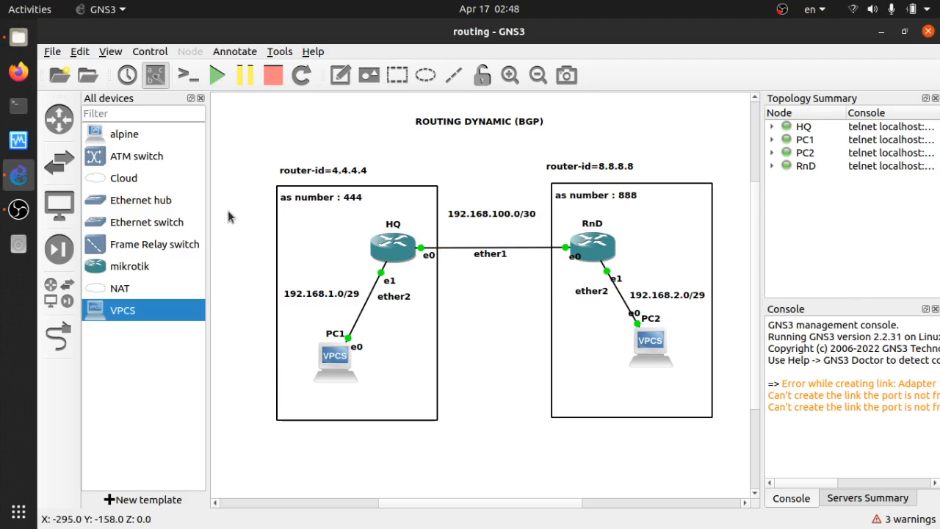
left_click_drag(226, 214, 767, 404)
left_click(504, 126)
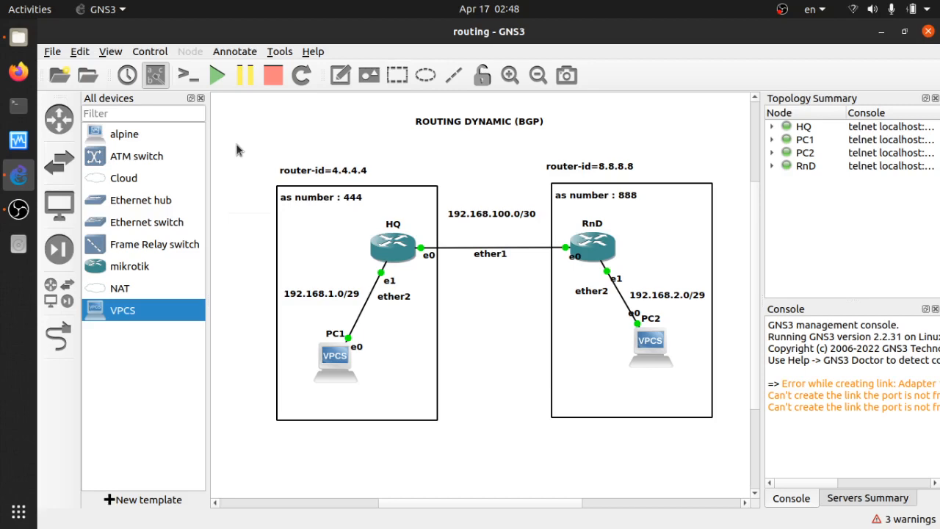
left_click_drag(236, 145, 735, 453)
left_click(340, 149)
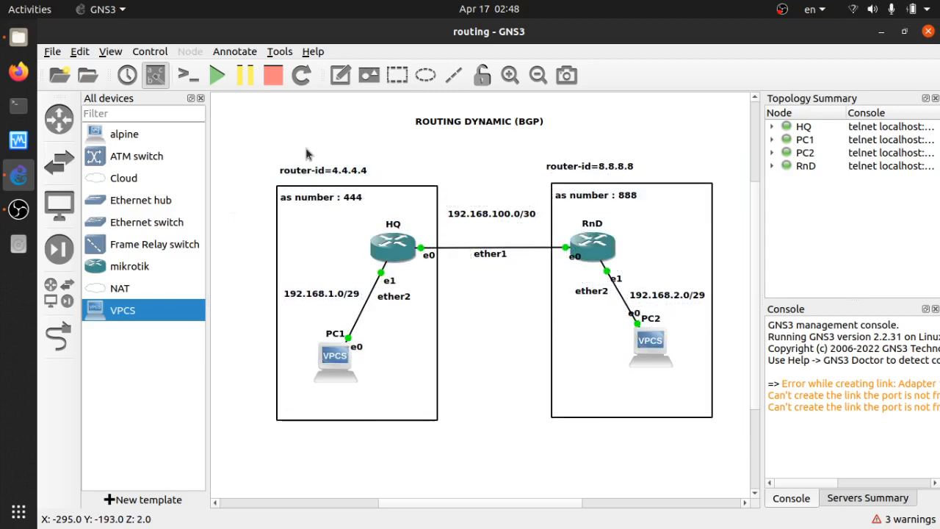